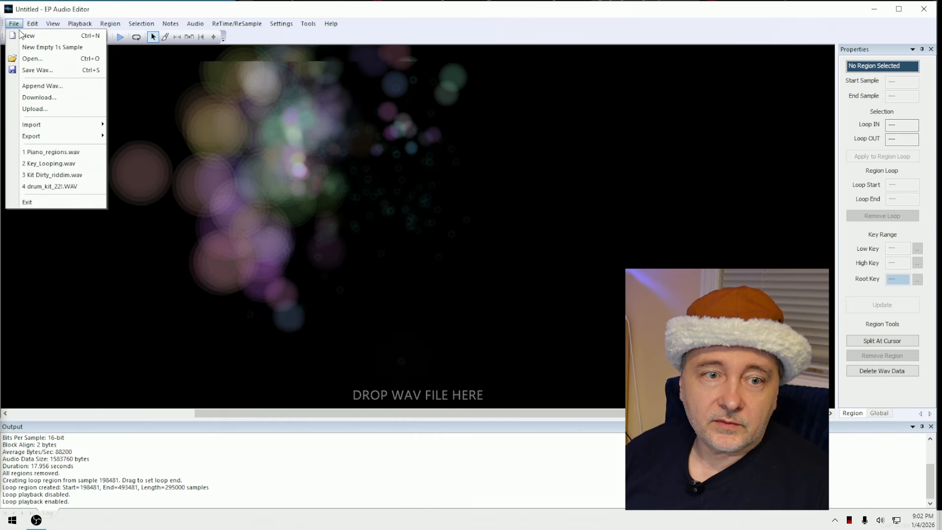
# Step: Open Piano_regions.wav with its full waveform in view
pyautogui.click(30, 59)
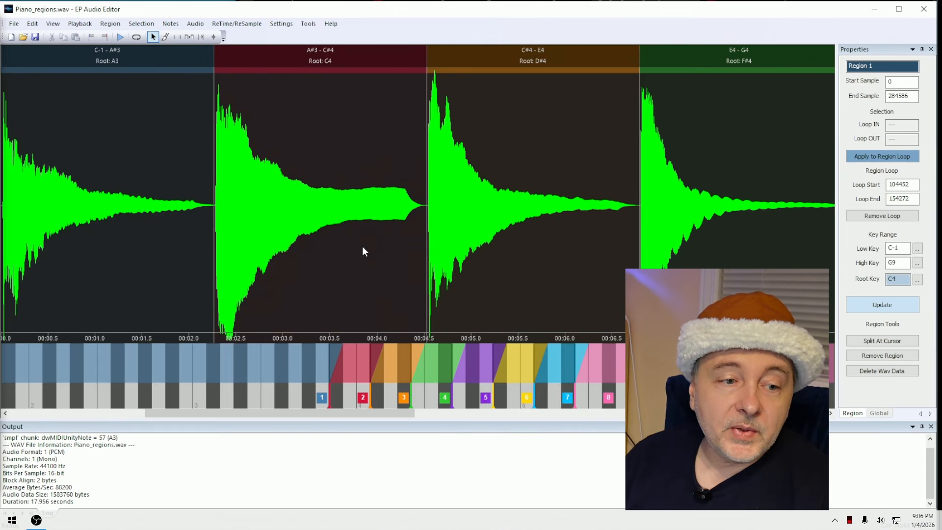
pyautogui.scroll(-3, 361, 246)
# Step: Examine the start, end and key range of each piano region in turn, from the second to the eighth
pyautogui.click(238, 63)
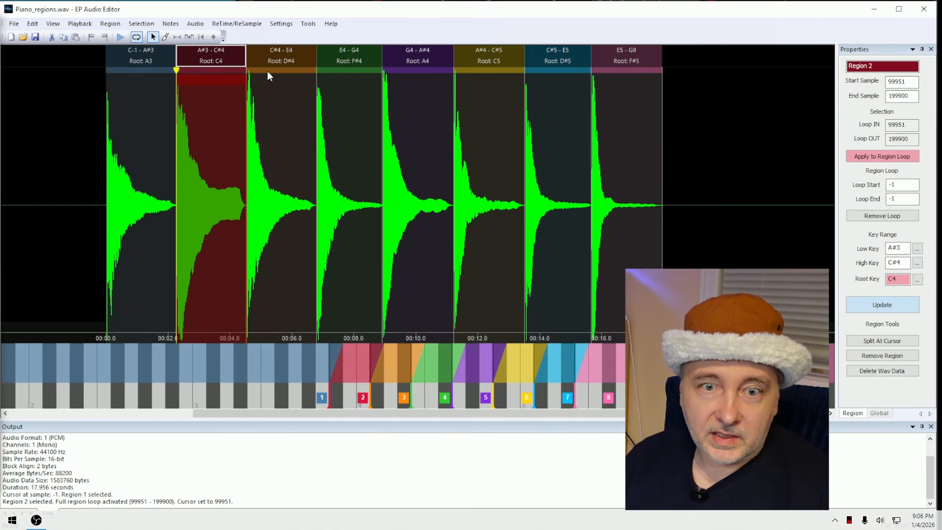
pyautogui.click(293, 57)
pyautogui.click(349, 55)
pyautogui.click(417, 55)
pyautogui.click(497, 58)
pyautogui.click(558, 56)
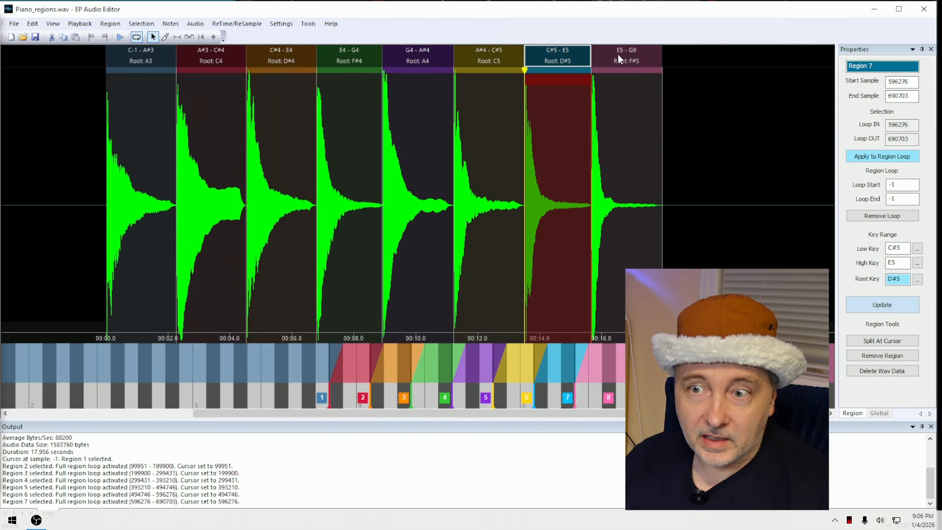
pyautogui.click(626, 61)
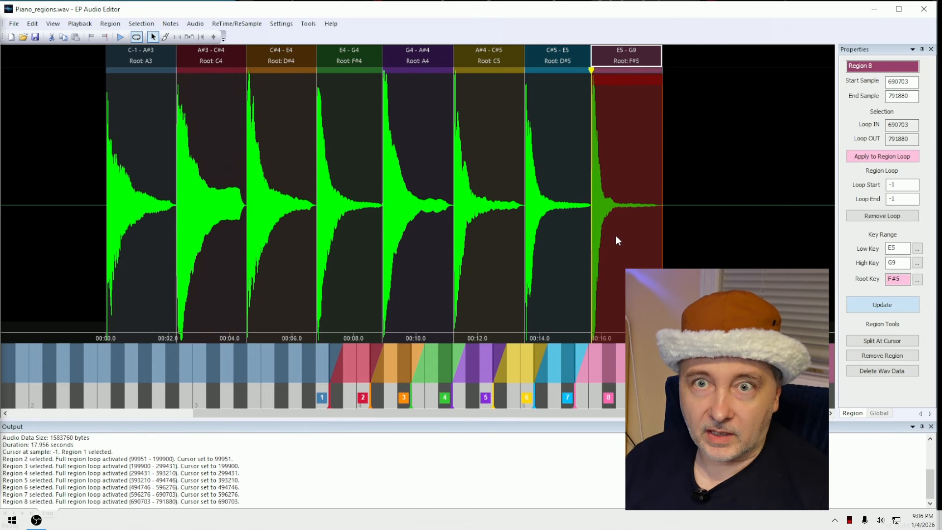
# Step: Check the device feature table on the EP Audio Editor web page, and back in the editor select all eight regions in order
pyautogui.hotkey('alt', 'Tab')
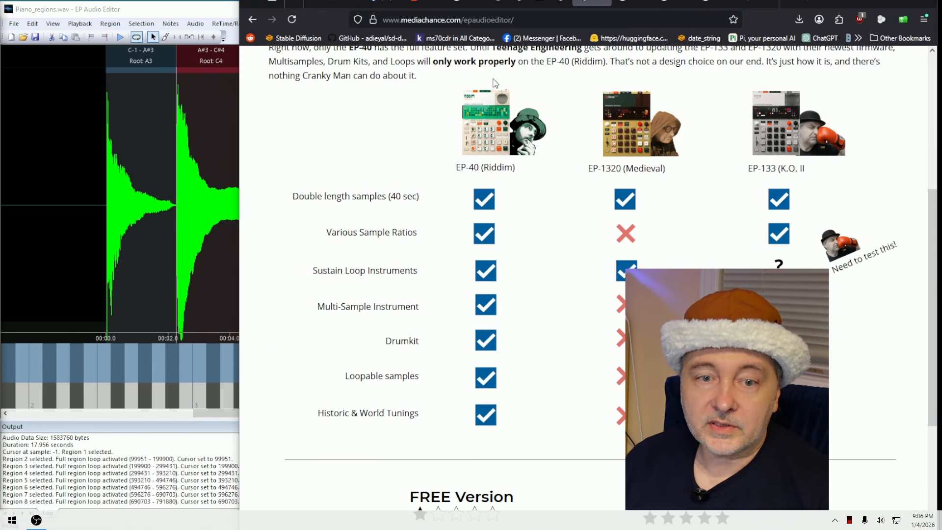
pyautogui.click(98, 129)
pyautogui.click(134, 55)
pyautogui.click(211, 55)
pyautogui.click(271, 55)
pyautogui.click(330, 55)
pyautogui.click(403, 57)
pyautogui.click(489, 55)
pyautogui.click(557, 55)
pyautogui.click(616, 55)
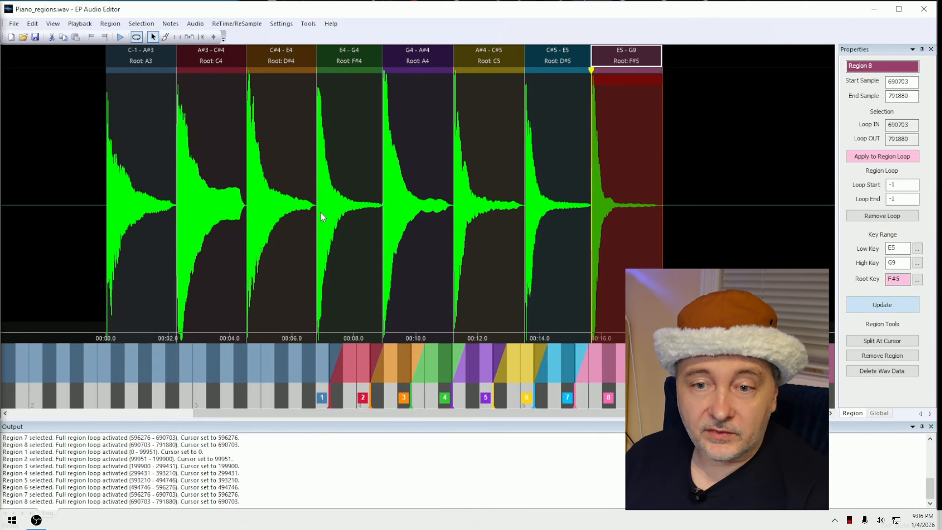
# Step: Go through the eight regions once more from first to last, examining the root key assigned to each
pyautogui.click(143, 52)
pyautogui.click(196, 54)
pyautogui.click(261, 50)
pyautogui.click(357, 47)
pyautogui.click(419, 51)
pyautogui.click(507, 60)
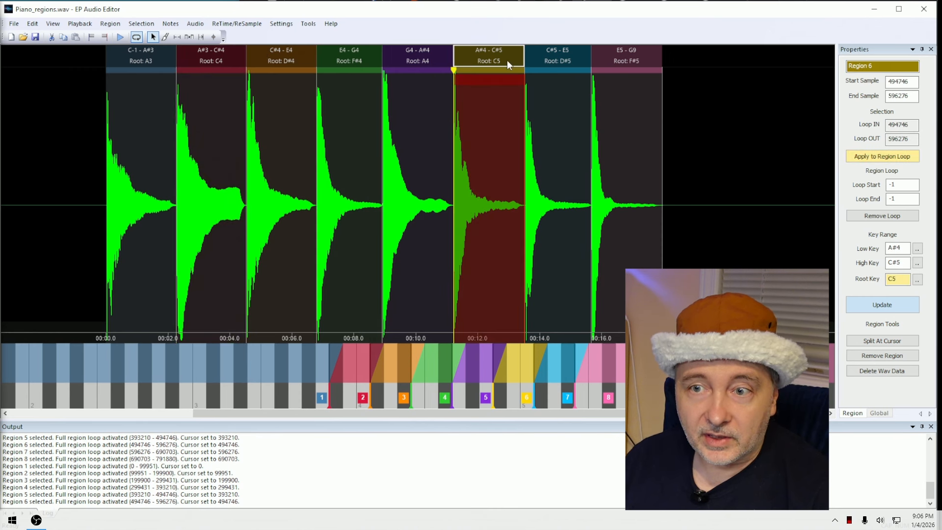
pyautogui.click(571, 56)
pyautogui.click(592, 87)
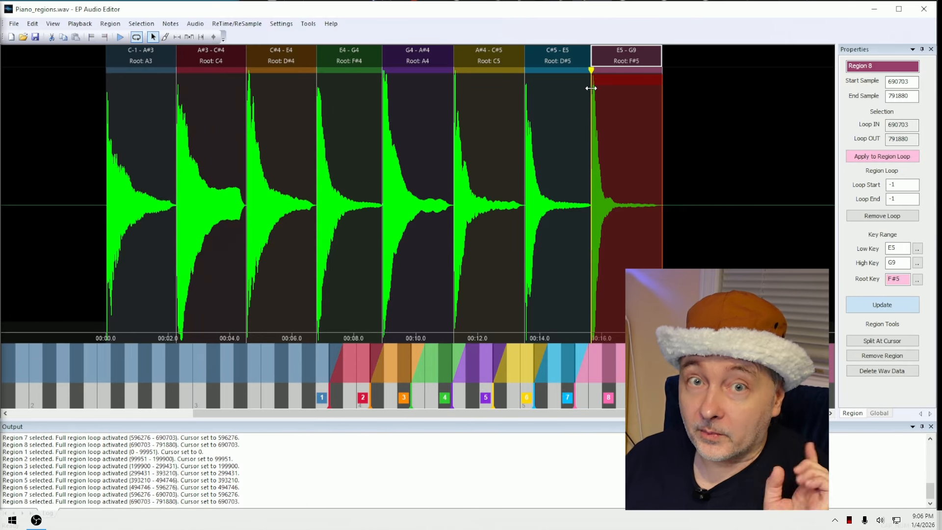
# Step: Switch to the browser and examine the Multi-Sample Instrument row of the device feature table
pyautogui.press('Tab')
pyautogui.hotkey('alt', 'Tab')
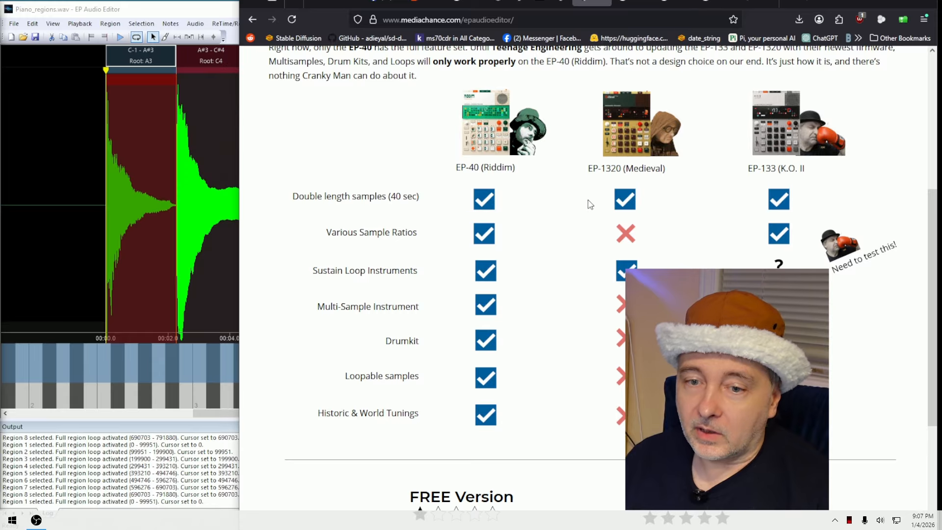
pyautogui.moveTo(319, 306); pyautogui.dragTo(503, 307)
pyautogui.click(434, 324)
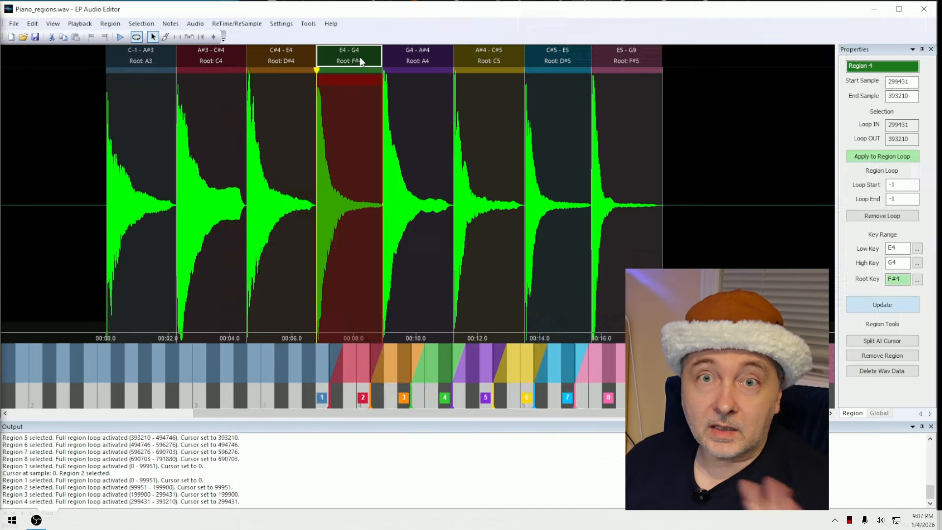
# Step: Remove all eight regions from Piano_regions.wav
pyautogui.click(111, 25)
pyautogui.click(137, 59)
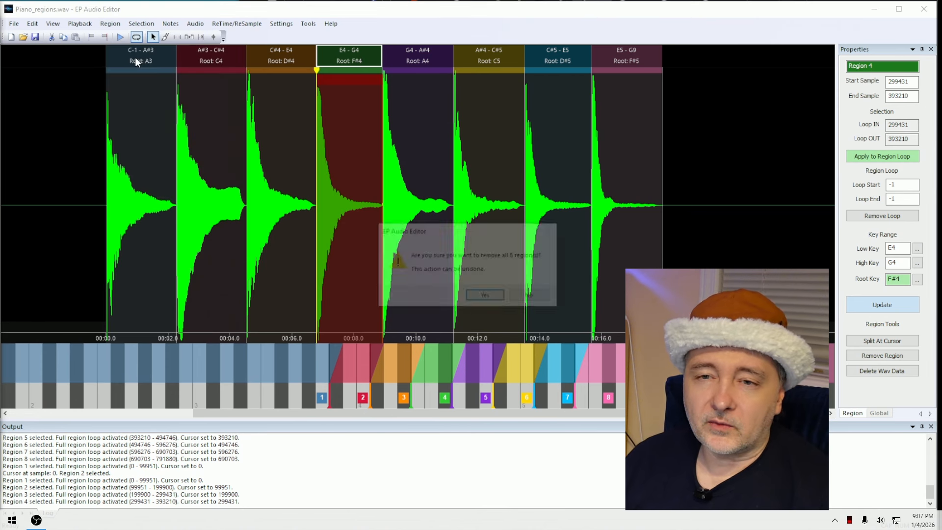
pyautogui.click(481, 296)
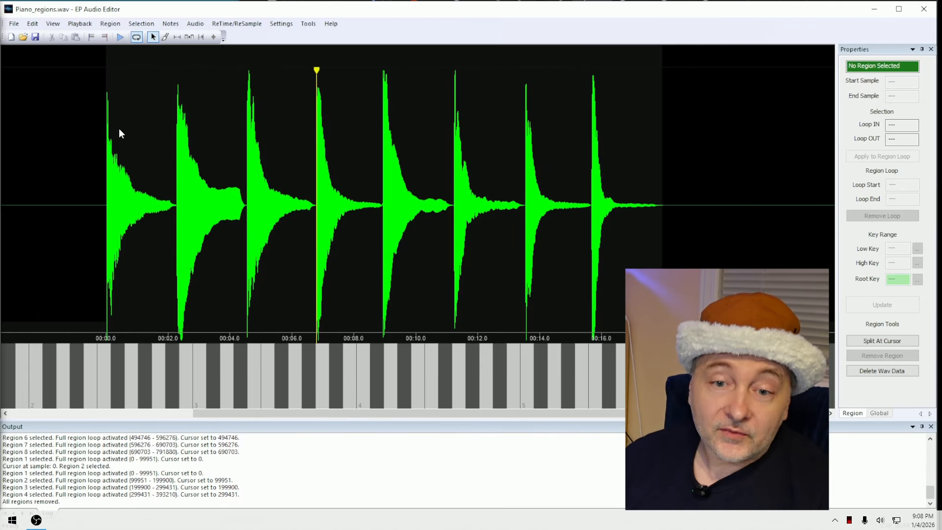
# Step: Play the unsplit recording from the first note, stop it and return the playback cursor to the beginning
pyautogui.click(115, 147)
pyautogui.press('space')
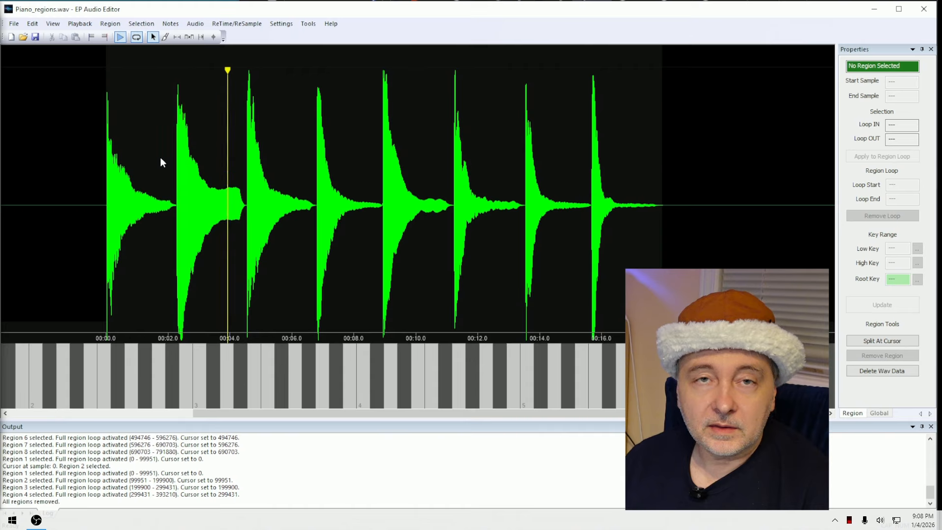
pyautogui.press('space')
pyautogui.click(103, 209)
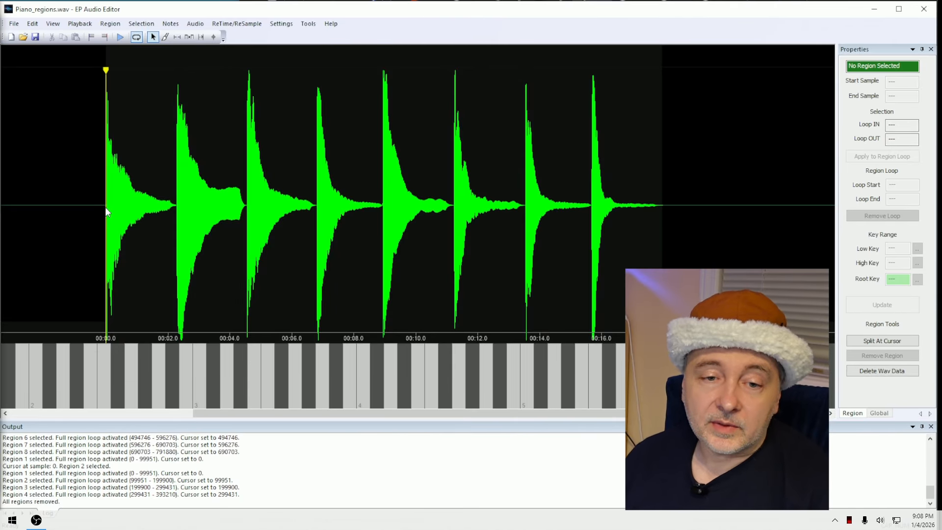
# Step: Place the playback cursor in the third note at about 4.9 s and play from there twice
pyautogui.moveTo(204, 161); pyautogui.dragTo(257, 224)
pyautogui.press('space')
pyautogui.press('space')
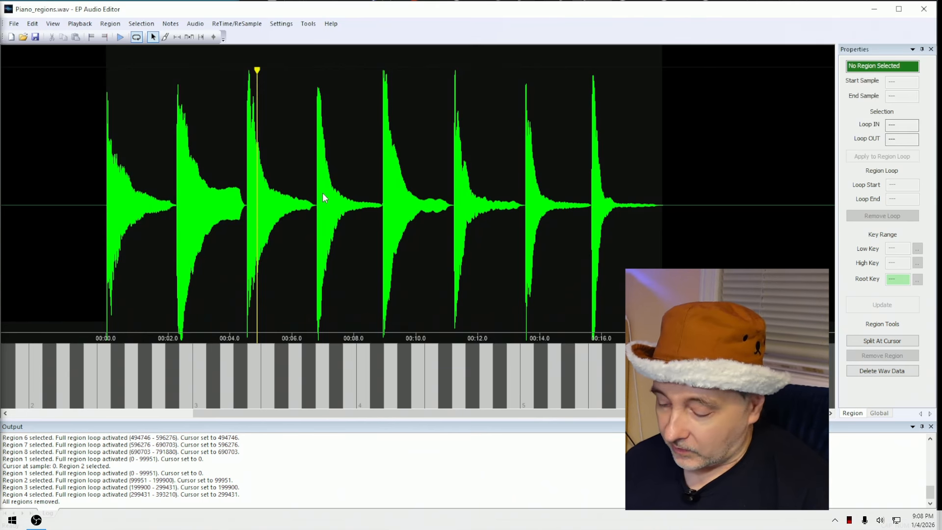
pyautogui.press('space')
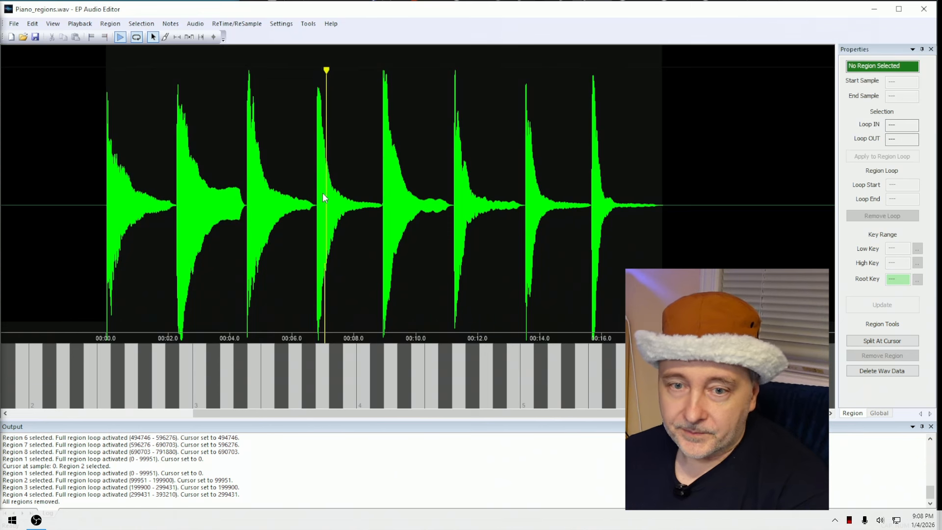
pyautogui.press('space')
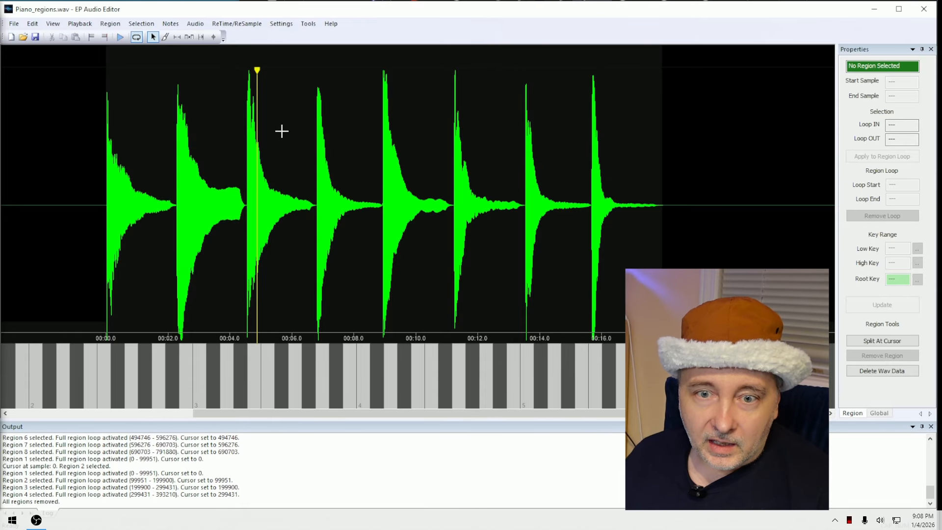
# Step: Draw a loop selection, trim it to the fourth note, and move it onto the third note at about samples 200680 to 294742
pyautogui.moveTo(271, 130); pyautogui.dragTo(448, 132)
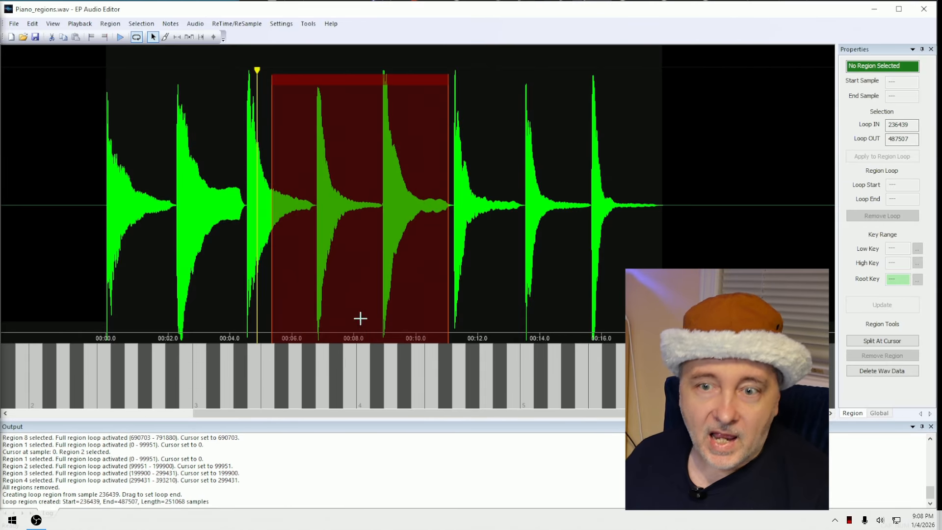
pyautogui.moveTo(347, 84); pyautogui.dragTo(425, 118)
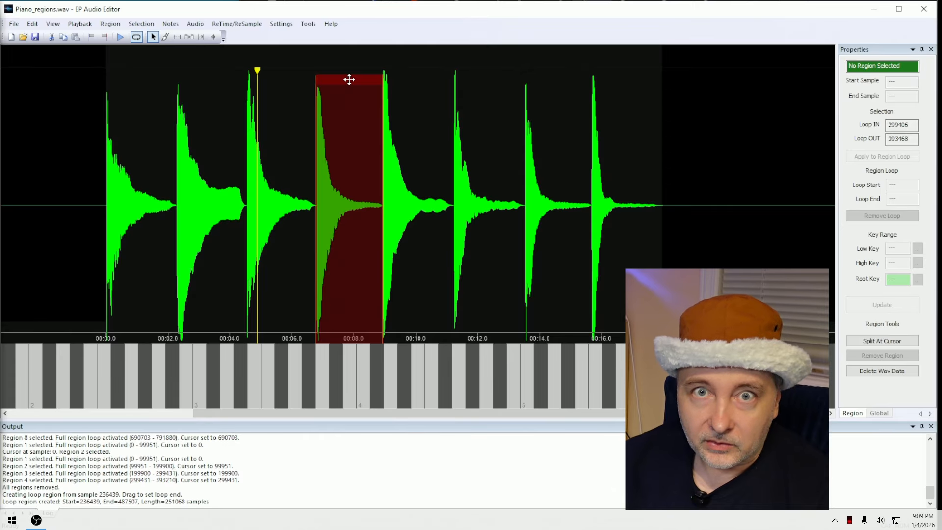
pyautogui.moveTo(350, 80); pyautogui.dragTo(268, 93)
# Step: Toggle loop playback off and on again, and move the loop selection over the last note's attack, about samples 649999 to 744061
pyautogui.click(138, 35)
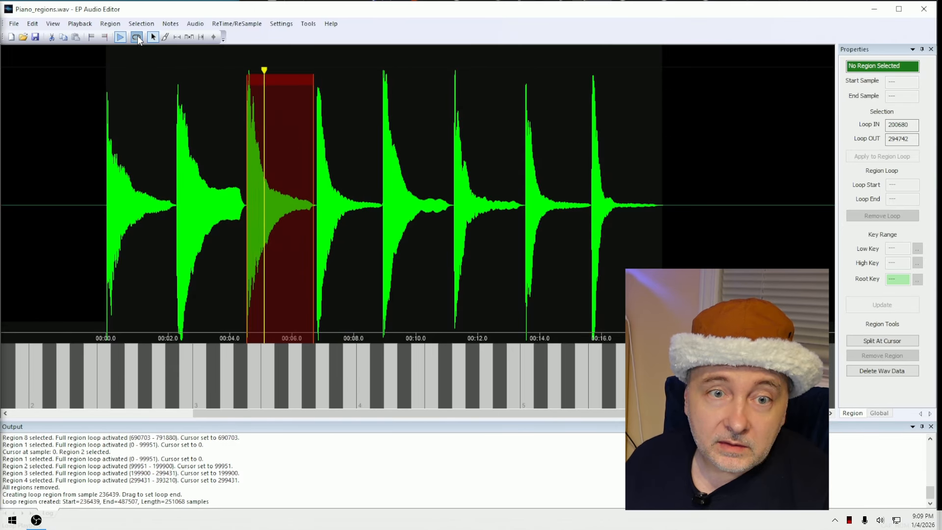
pyautogui.click(137, 36)
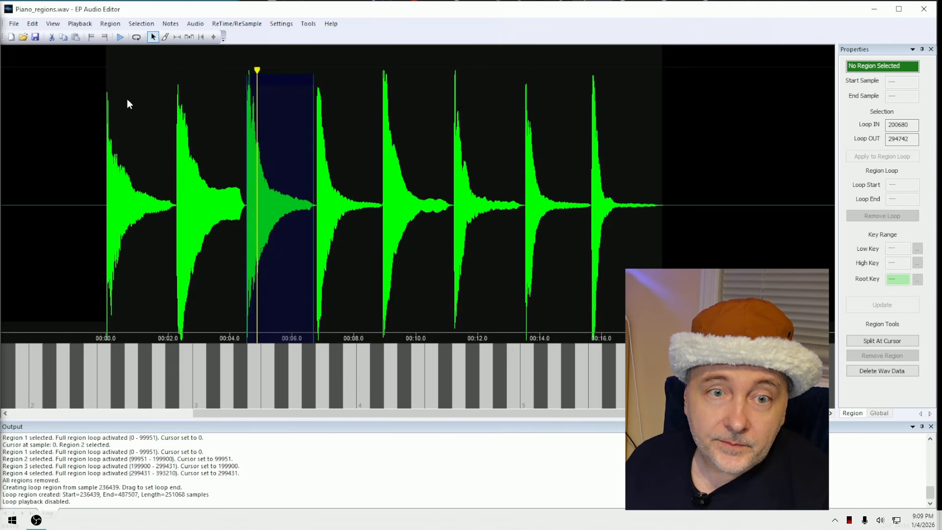
pyautogui.click(136, 36)
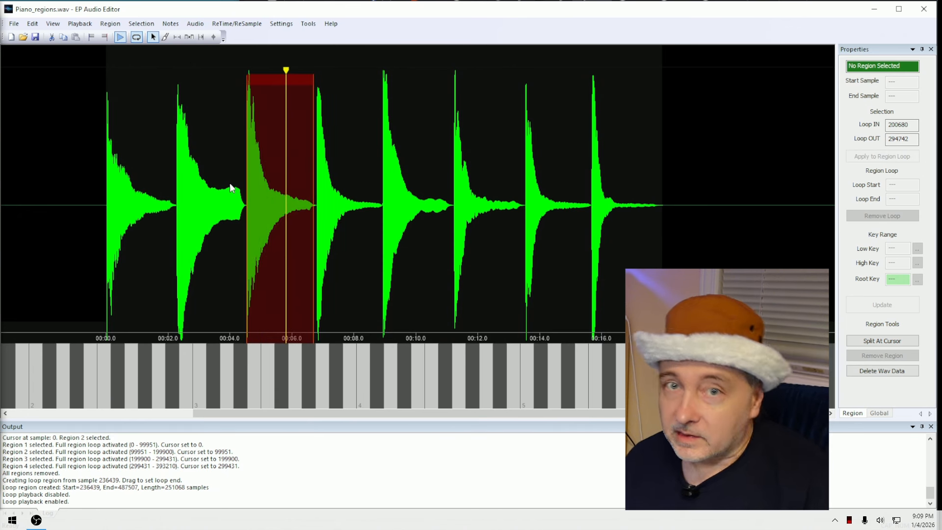
pyautogui.moveTo(280, 78); pyautogui.dragTo(595, 75)
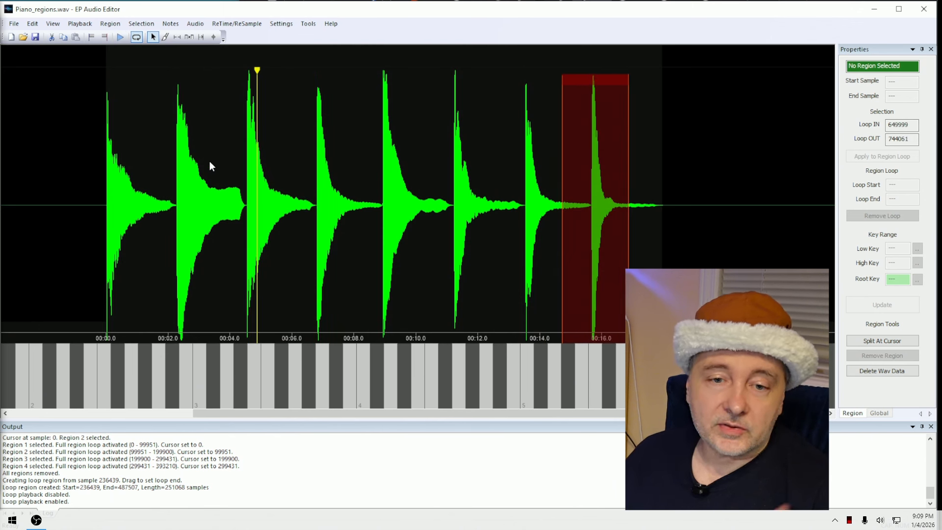
# Step: Split the recording between the first and second notes at about sample 100399, and select the two resulting regions in turn
pyautogui.click(175, 207)
pyautogui.click(176, 208)
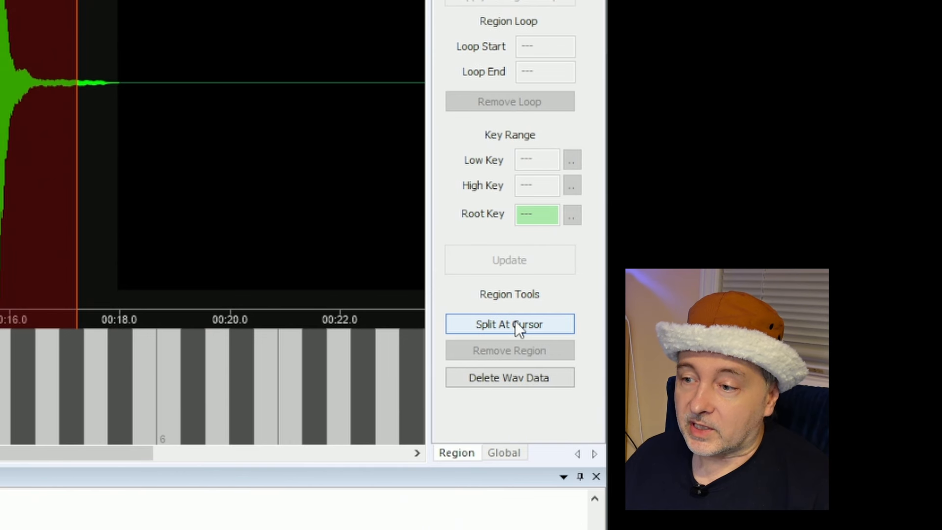
pyautogui.click(518, 323)
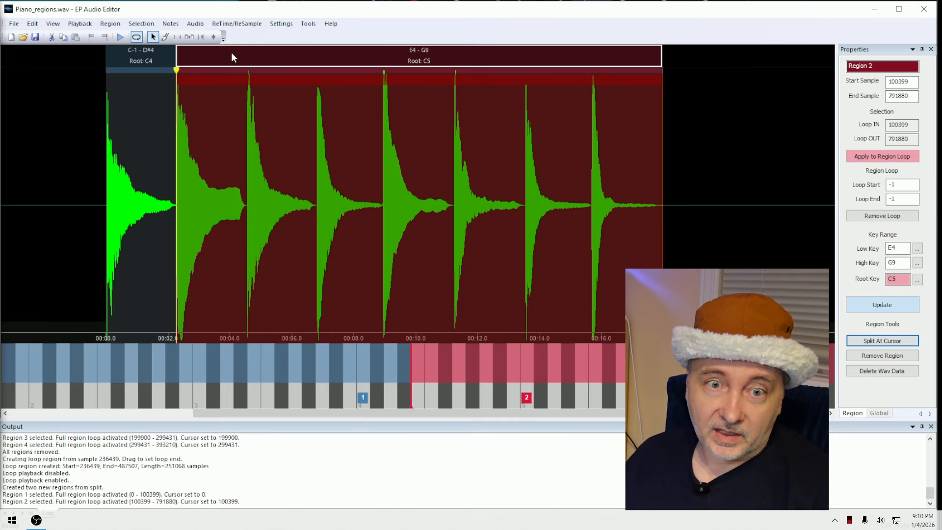
pyautogui.click(139, 50)
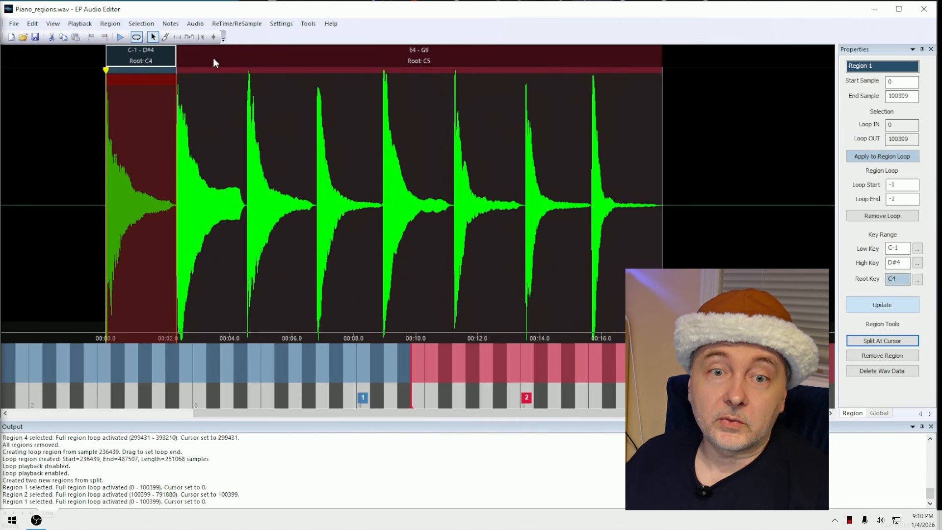
pyautogui.click(213, 58)
pyautogui.click(154, 64)
# Step: Split off the second and third notes as separate regions, at about samples 199125 and 297074
pyautogui.click(244, 122)
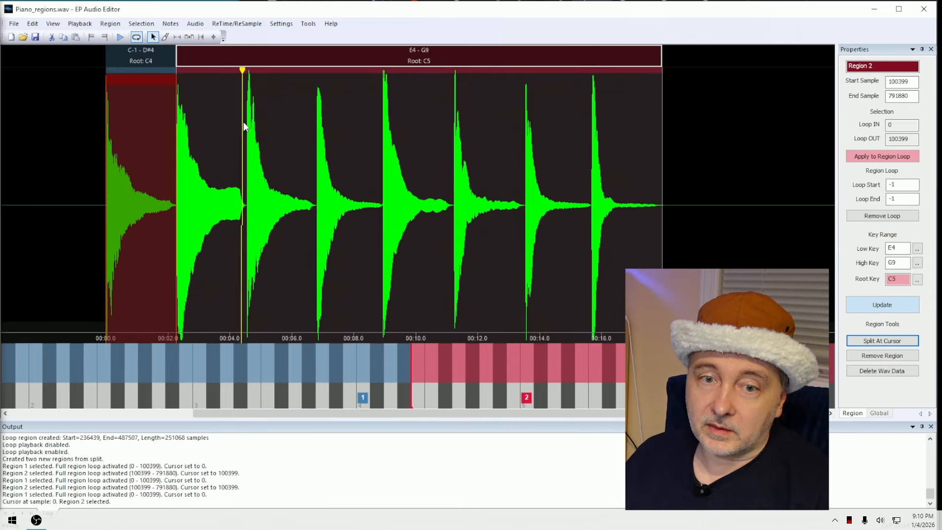
pyautogui.click(881, 341)
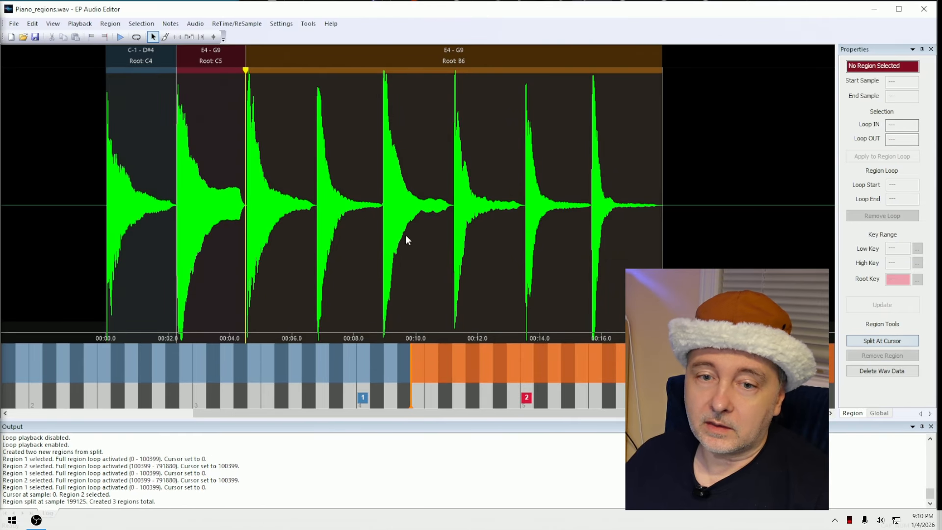
pyautogui.click(314, 206)
pyautogui.click(886, 343)
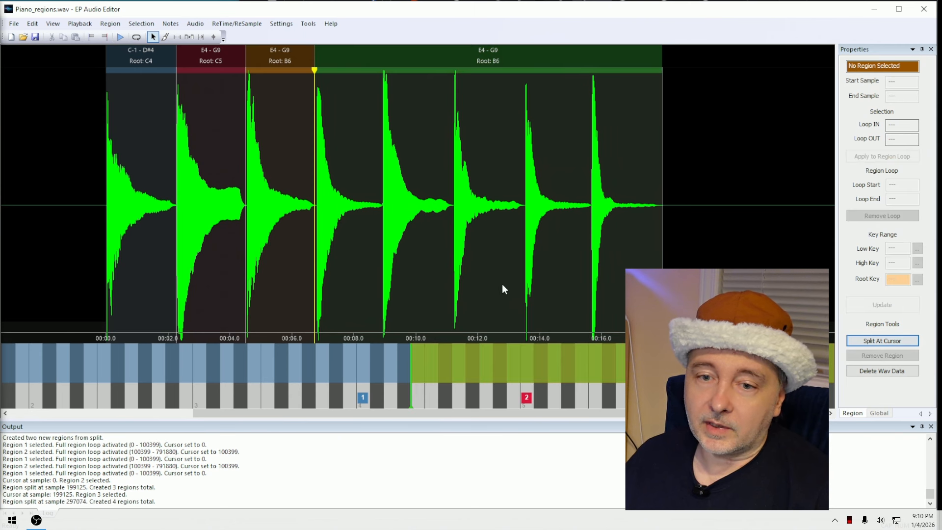
# Step: Split the remaining audio between the last five notes at about samples 391135, 492971, 592474 and 687313
pyautogui.click(384, 205)
pyautogui.click(881, 341)
pyautogui.click(893, 339)
pyautogui.click(590, 205)
pyautogui.click(882, 340)
pyautogui.click(885, 343)
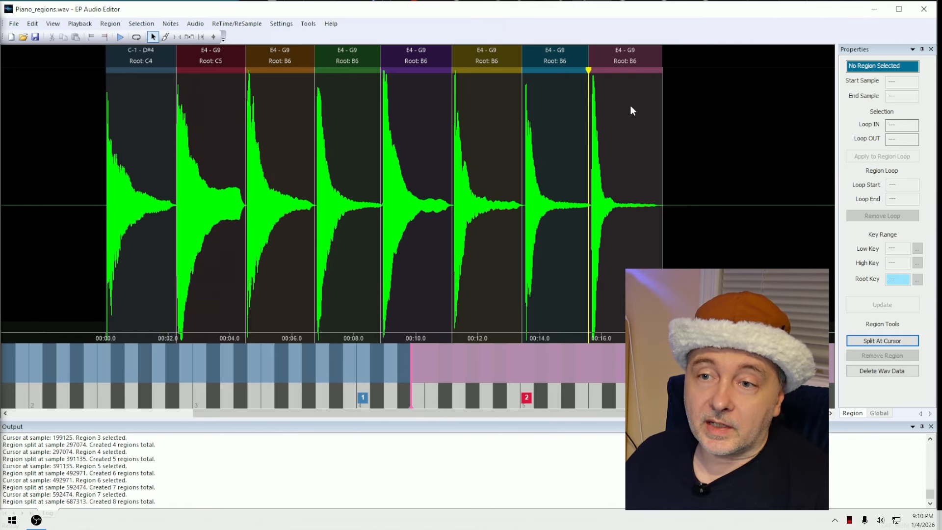
# Step: Examine the new regions one by one from the third to the eighth
pyautogui.doubleClick(274, 58)
pyautogui.doubleClick(345, 57)
pyautogui.doubleClick(411, 55)
pyautogui.doubleClick(502, 59)
pyautogui.doubleClick(558, 57)
pyautogui.doubleClick(631, 51)
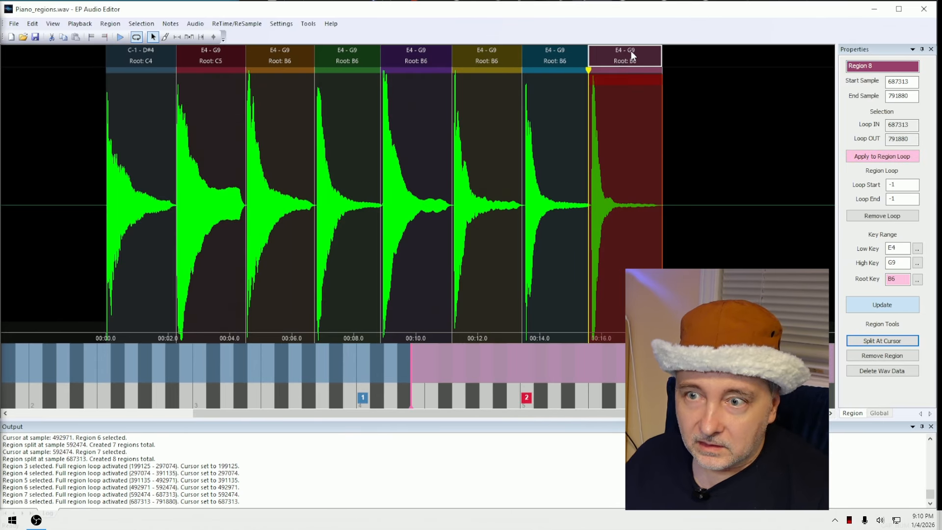
# Step: Examine the new regions in reverse order, from the seventh back to the first
pyautogui.doubleClick(561, 56)
pyautogui.doubleClick(494, 54)
pyautogui.doubleClick(423, 50)
pyautogui.doubleClick(348, 51)
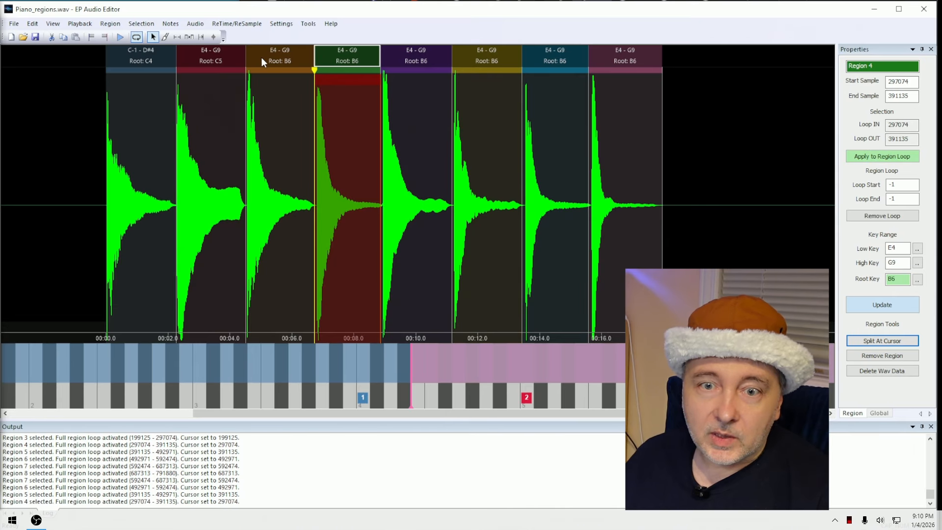
pyautogui.doubleClick(261, 57)
pyautogui.doubleClick(211, 57)
pyautogui.doubleClick(151, 61)
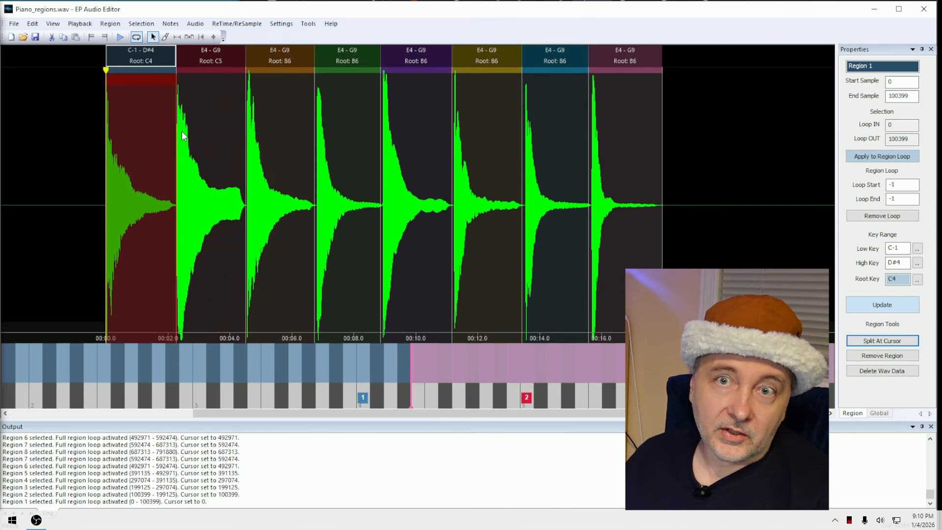
# Step: Draw loop selections around the third note, about samples 198348 to 301729, and the second note, about samples 98834 to 202257
pyautogui.moveTo(137, 80); pyautogui.dragTo(288, 97)
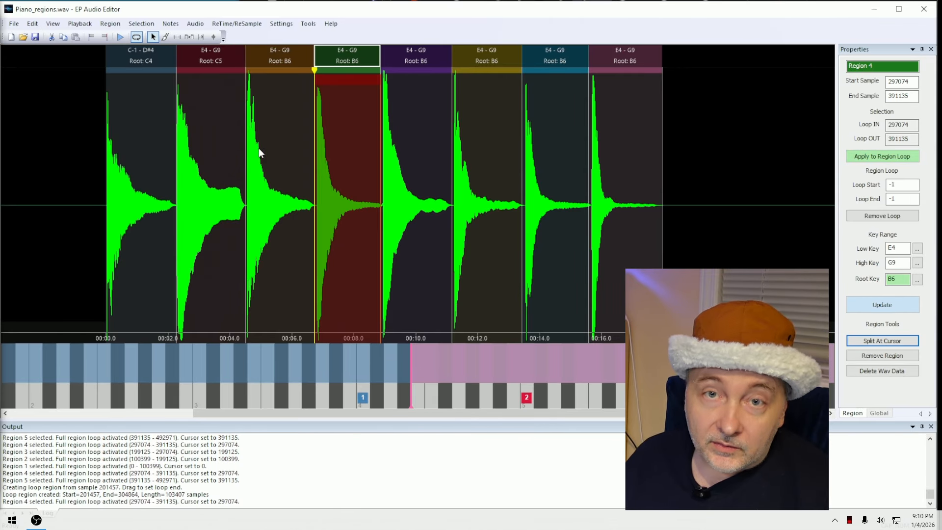
pyautogui.moveTo(245, 147); pyautogui.dragTo(318, 157)
pyautogui.moveTo(176, 162); pyautogui.dragTo(249, 147)
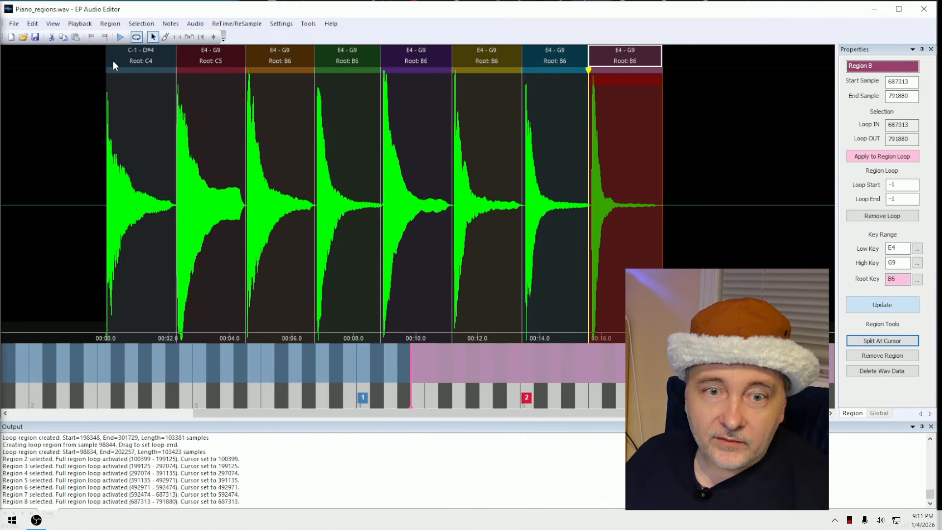
# Step: Move the end boundaries of the fourth to seventh regions to about samples 392648, 495486, 597013 and 691399, close to each following note's attack
pyautogui.moveTo(357, 80); pyautogui.dragTo(360, 58)
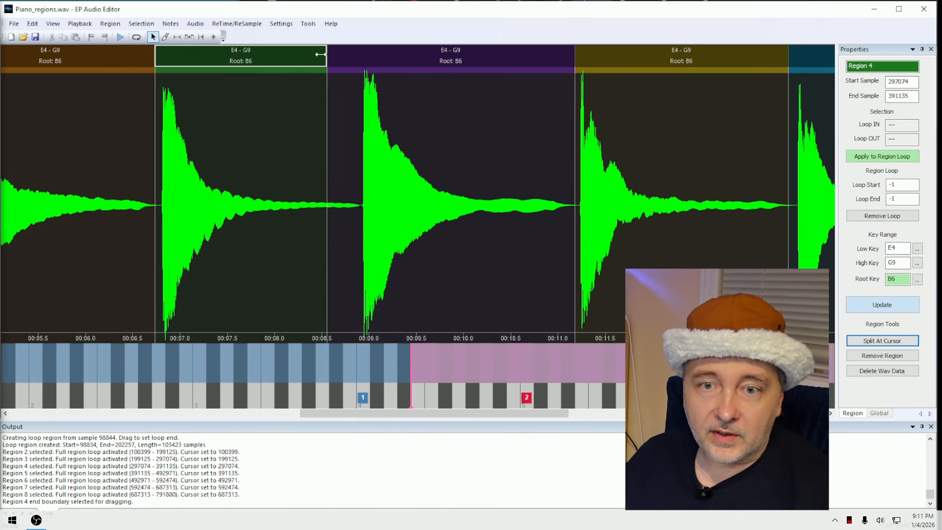
pyautogui.scroll(4, 631, 155)
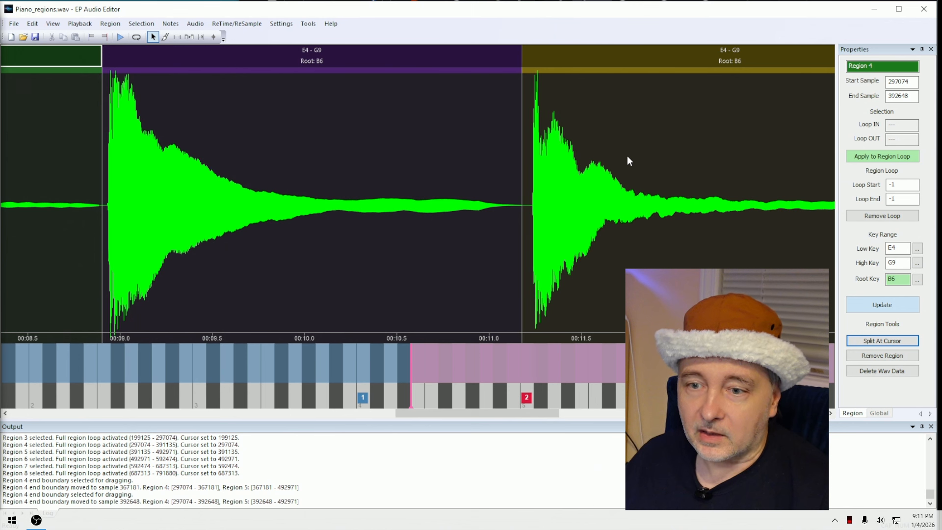
pyautogui.moveTo(421, 58); pyautogui.dragTo(443, 58)
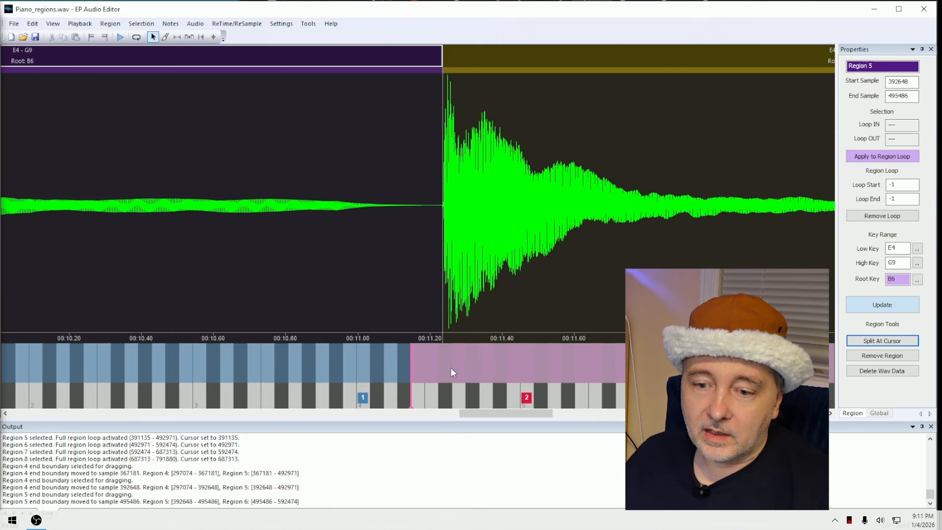
pyautogui.moveTo(469, 415); pyautogui.dragTo(566, 396)
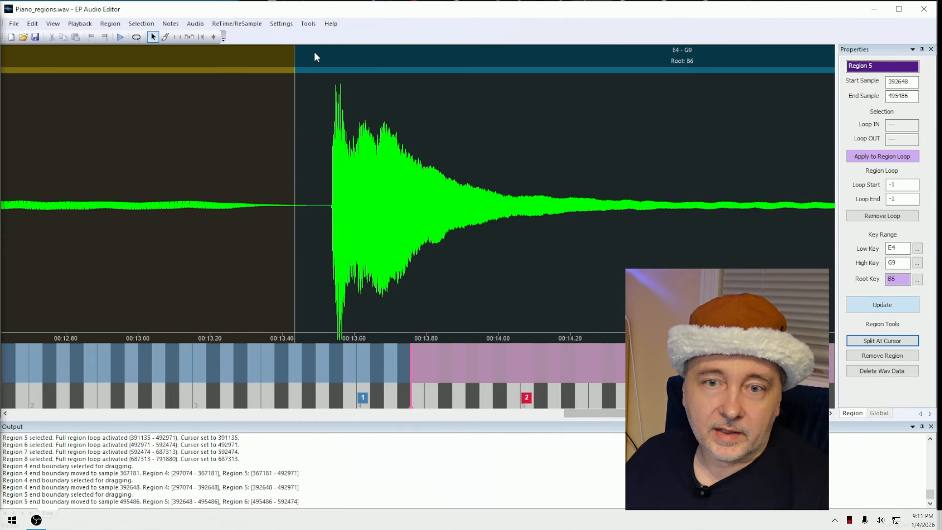
pyautogui.moveTo(295, 57); pyautogui.dragTo(315, 57)
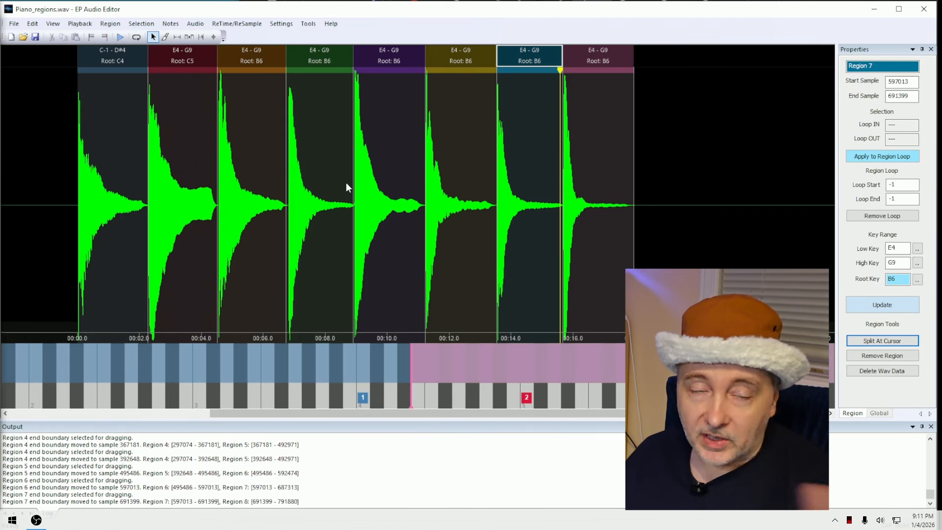
# Step: Move the end boundaries of the second, third and fourth regions to about samples 200063, 299735 and 393653
pyautogui.click(218, 54)
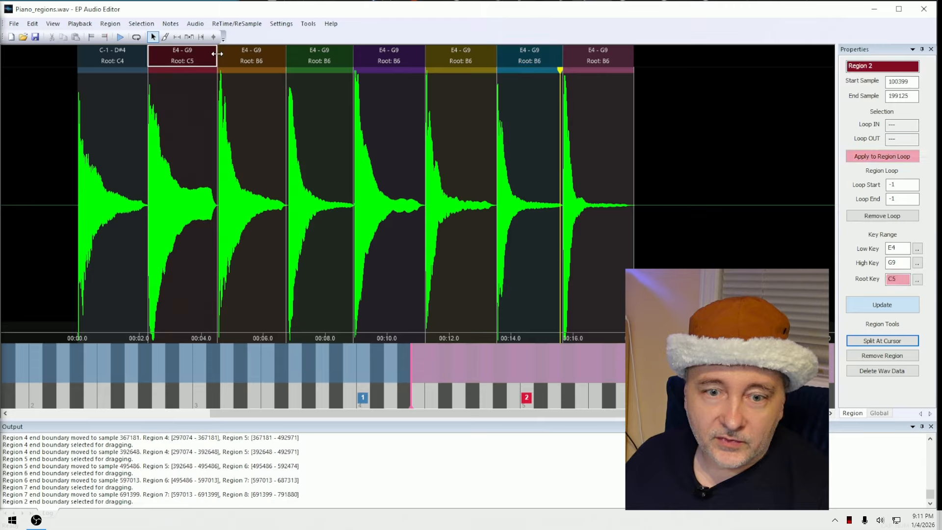
pyautogui.scroll(3, 225, 98)
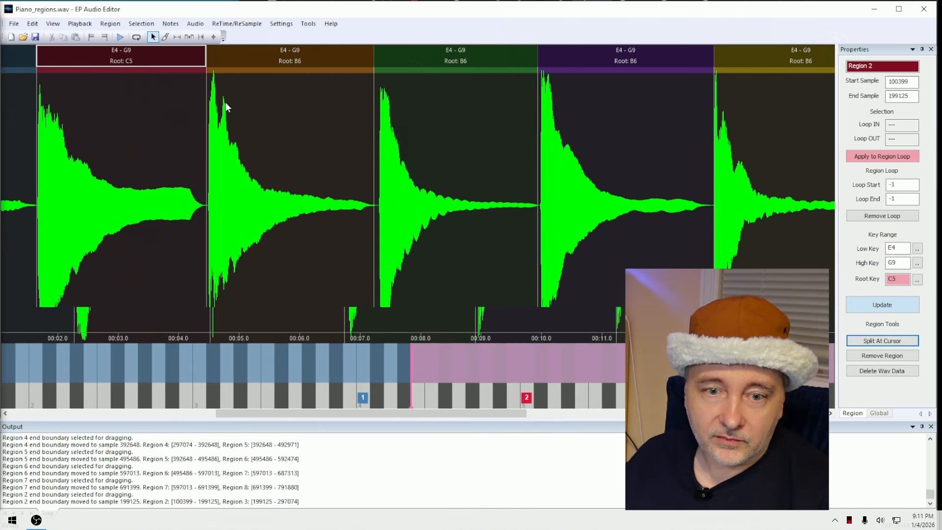
pyautogui.click(206, 52)
pyautogui.moveTo(208, 52); pyautogui.dragTo(208, 53)
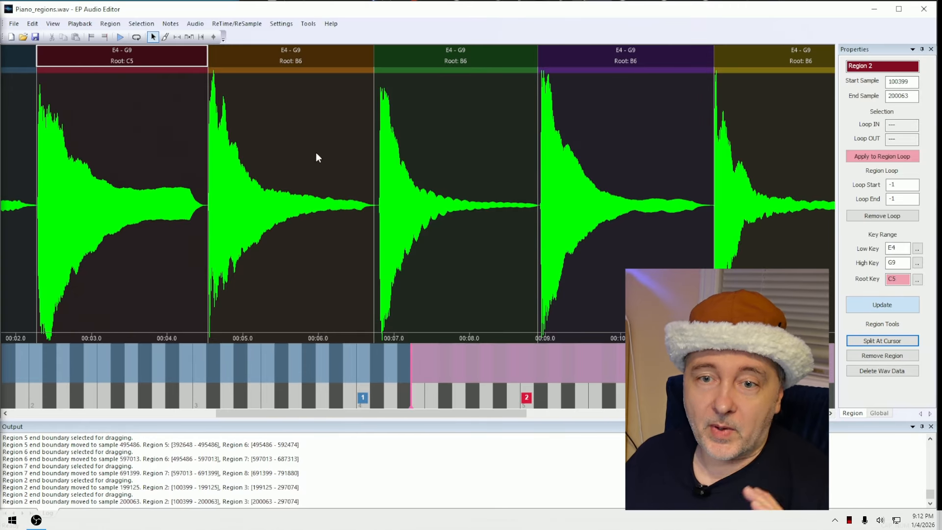
pyautogui.moveTo(375, 62); pyautogui.dragTo(377, 60)
pyautogui.moveTo(379, 60); pyautogui.dragTo(379, 60)
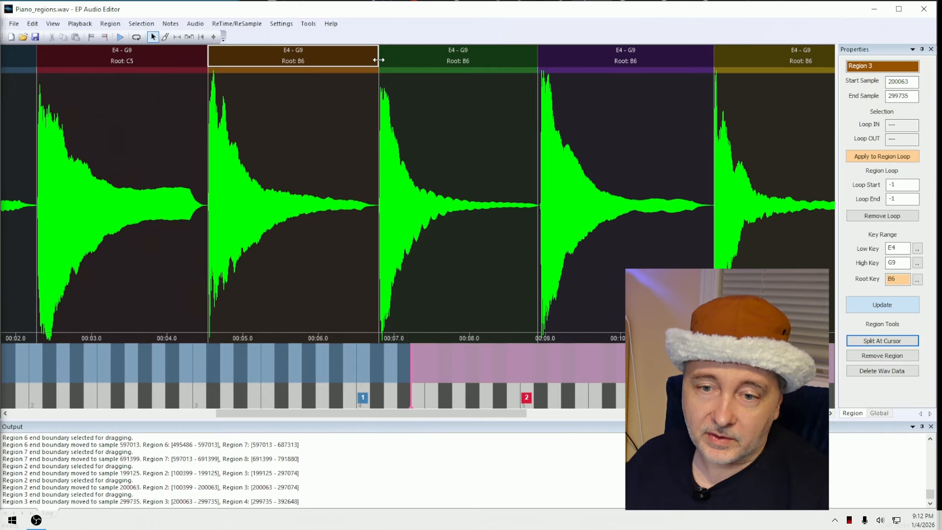
pyautogui.moveTo(538, 57); pyautogui.dragTo(540, 56)
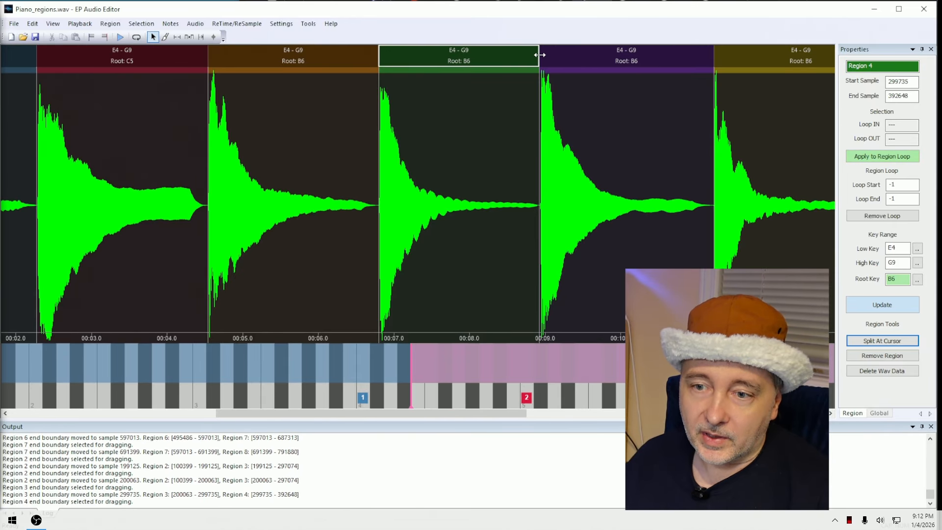
# Step: Examine the adjusted regions one by one, starting from the first
pyautogui.scroll(-2, 179, 222)
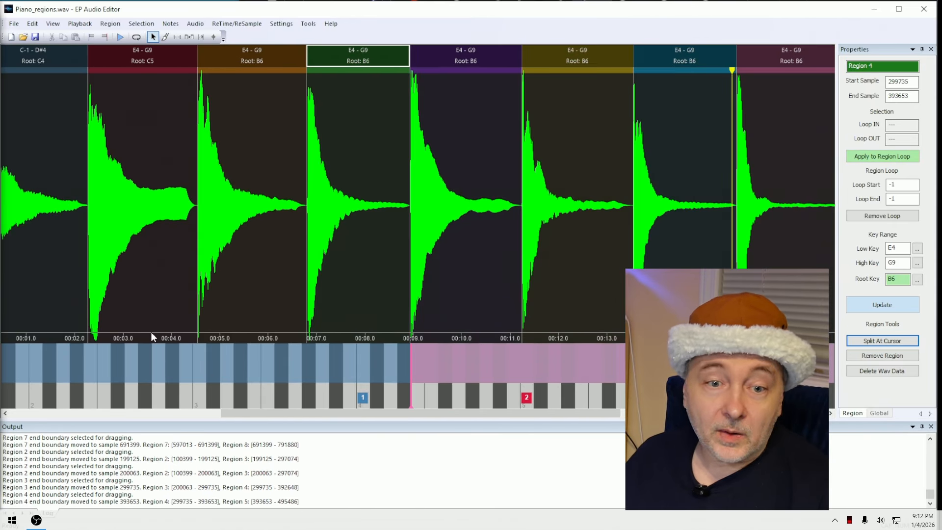
pyautogui.moveTo(322, 416); pyautogui.dragTo(264, 416)
pyautogui.click(161, 51)
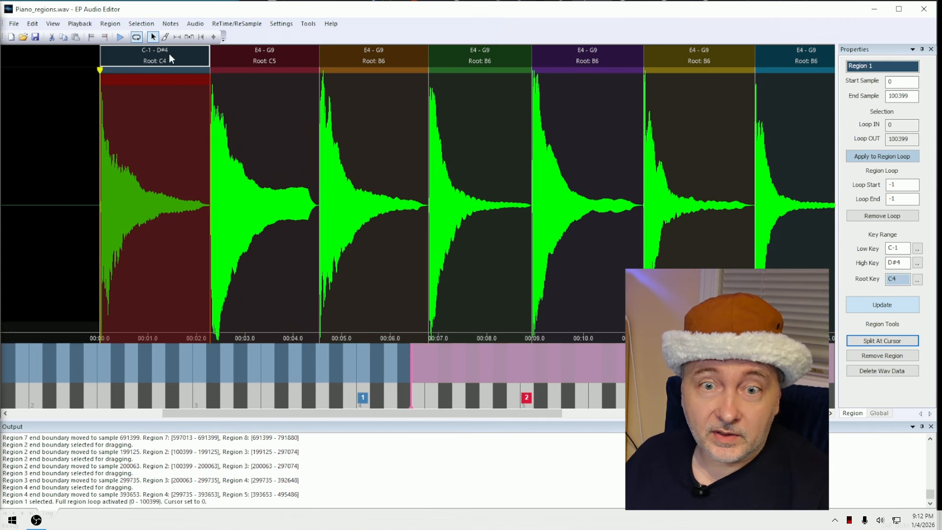
pyautogui.click(256, 60)
pyautogui.click(356, 59)
pyautogui.click(485, 57)
pyautogui.click(576, 55)
pyautogui.click(729, 63)
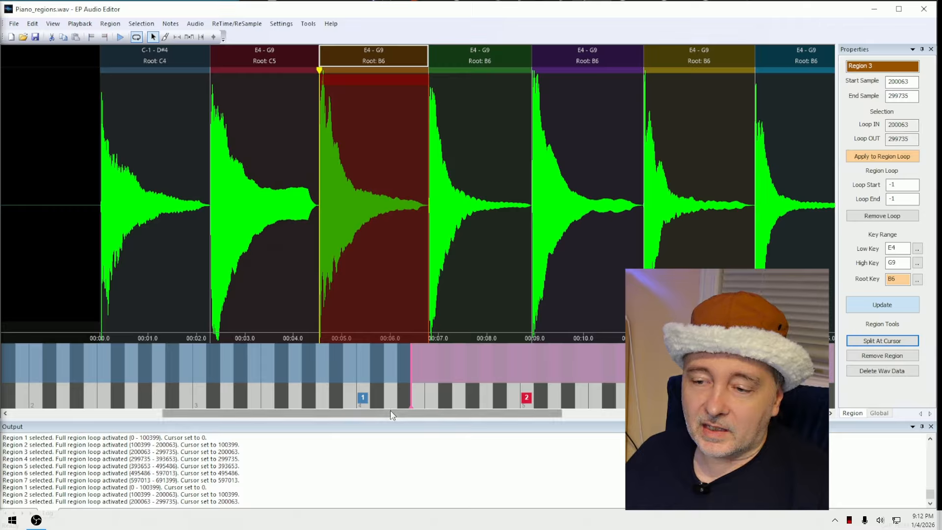
# Step: Compare the root keys and key ranges assigned to the first six regions
pyautogui.moveTo(390, 414); pyautogui.dragTo(336, 417)
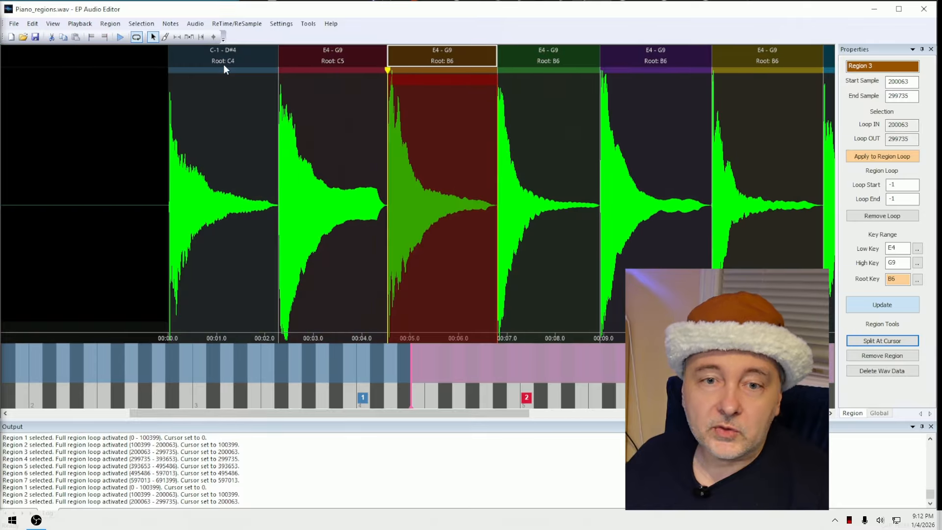
pyautogui.click(223, 61)
pyautogui.click(296, 147)
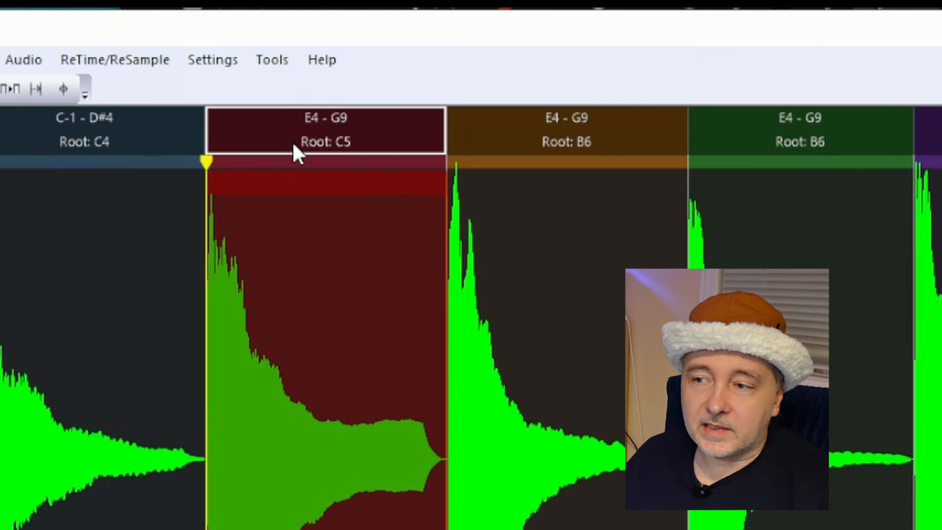
pyautogui.click(81, 145)
pyautogui.click(413, 143)
pyautogui.click(638, 145)
pyautogui.click(778, 147)
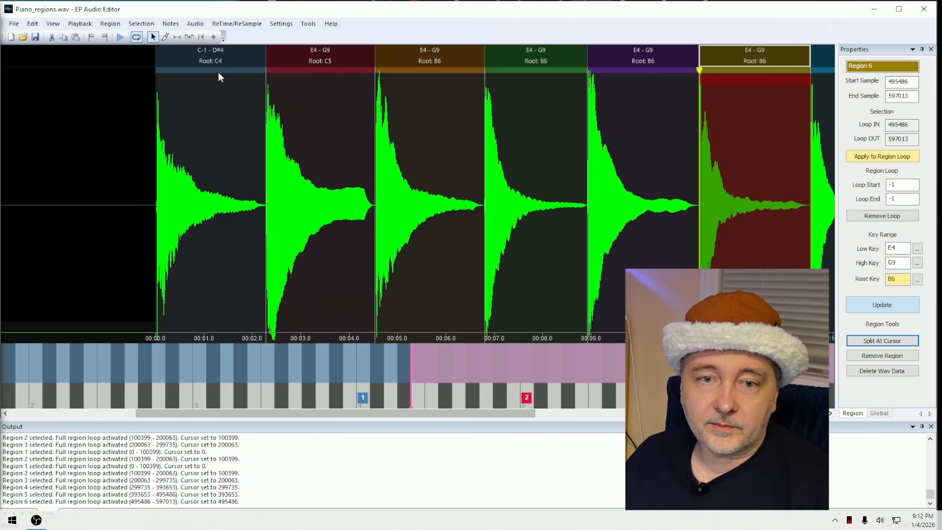
# Step: Play back the first region's note and stop the playback
pyautogui.click(91, 135)
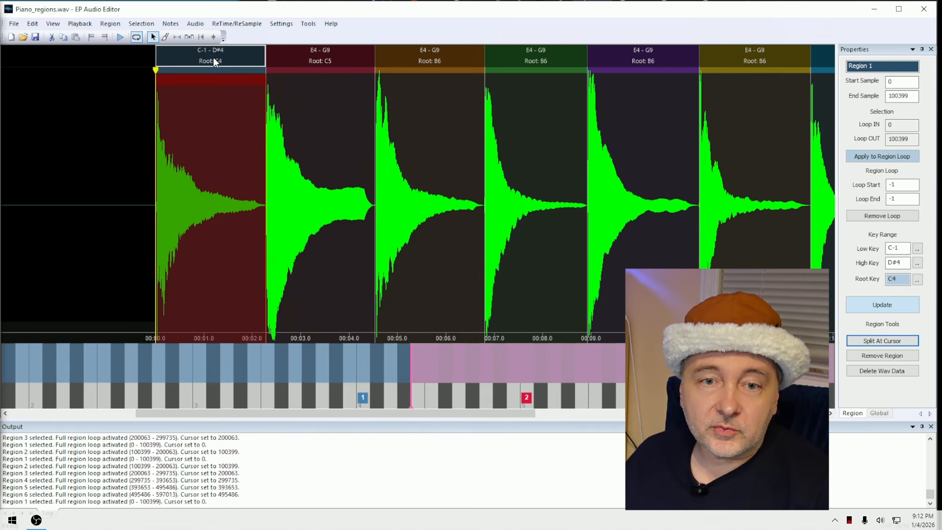
pyautogui.press('space')
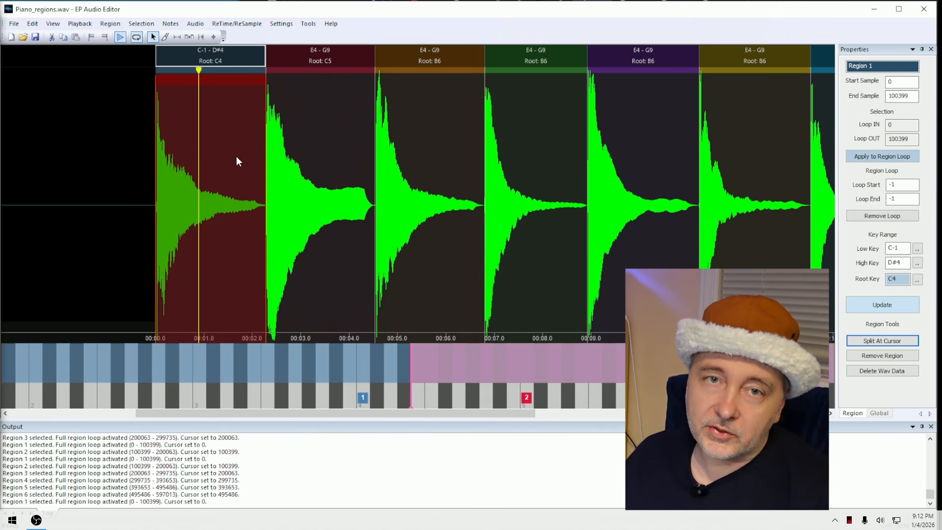
pyautogui.press('space')
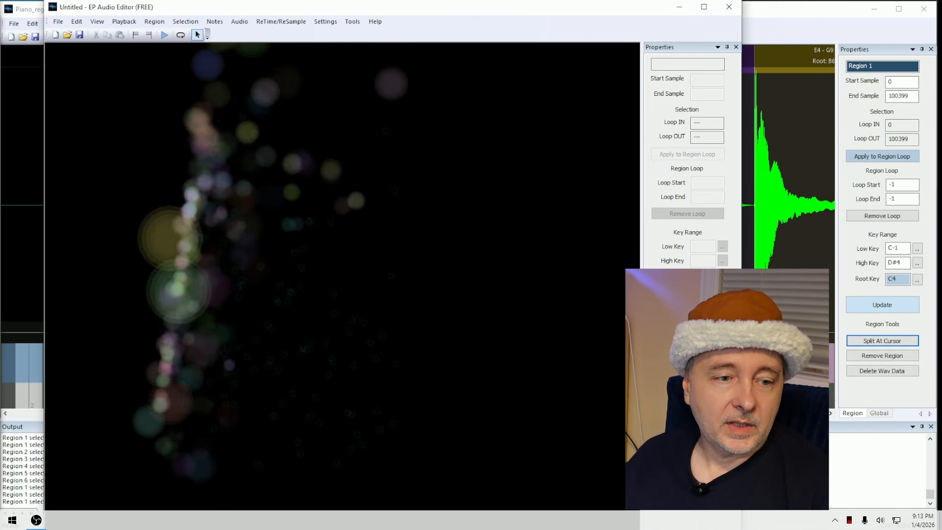
# Step: Load Piano_regions.wav into the EP Audio Editor (FREE) window, dismiss its notice and move the window clear of the main editor's region headers
pyautogui.moveTo(343, 184); pyautogui.dragTo(343, 184)
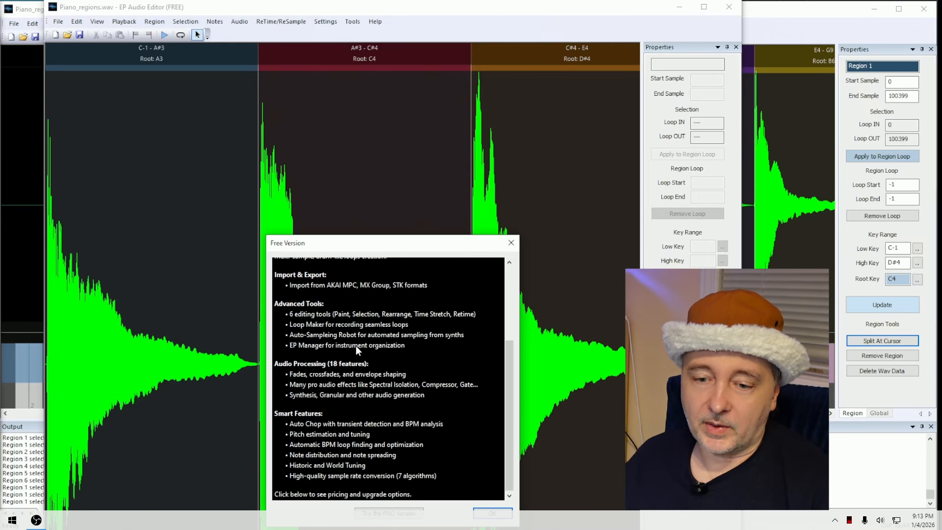
pyautogui.click(505, 516)
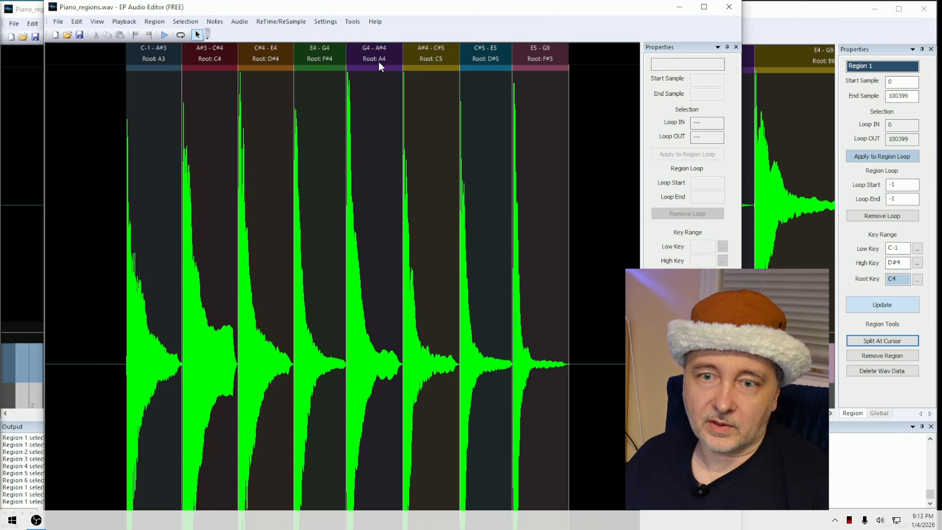
pyautogui.moveTo(470, 16); pyautogui.dragTo(554, 309)
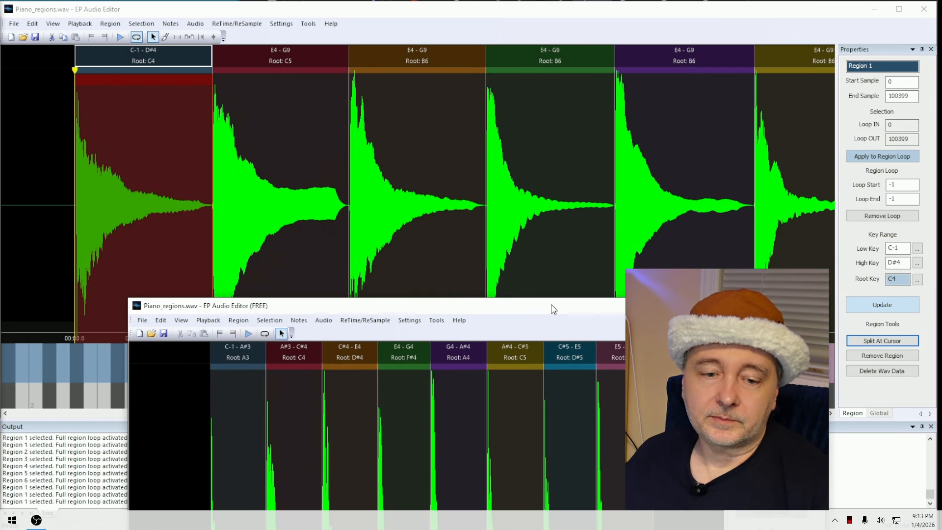
# Step: Set the first region's root key to A3 using the Note Selector in the main editor
pyautogui.click(155, 64)
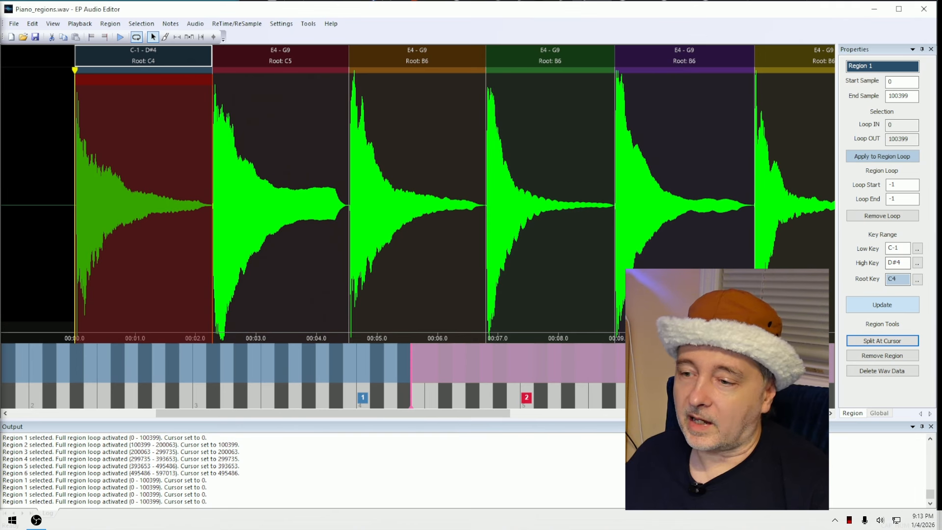
pyautogui.moveTo(902, 279); pyautogui.dragTo(891, 280)
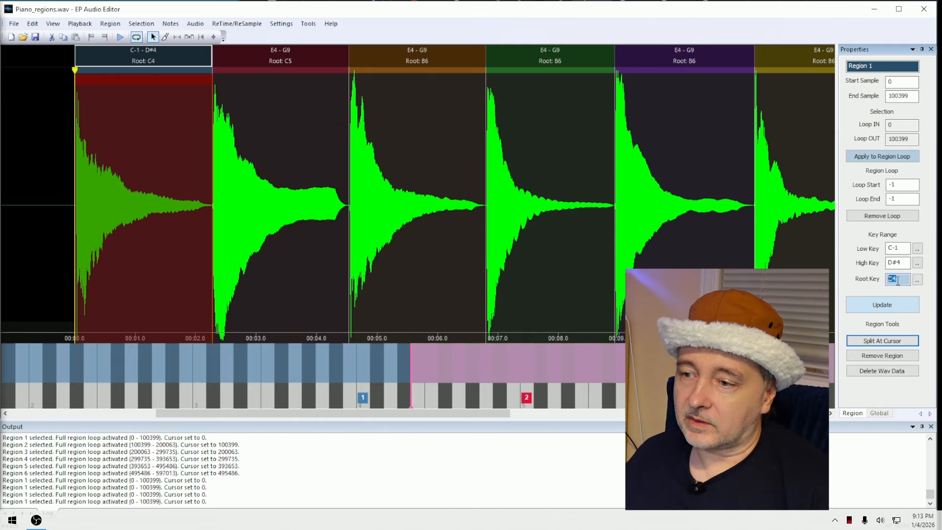
pyautogui.click(916, 280)
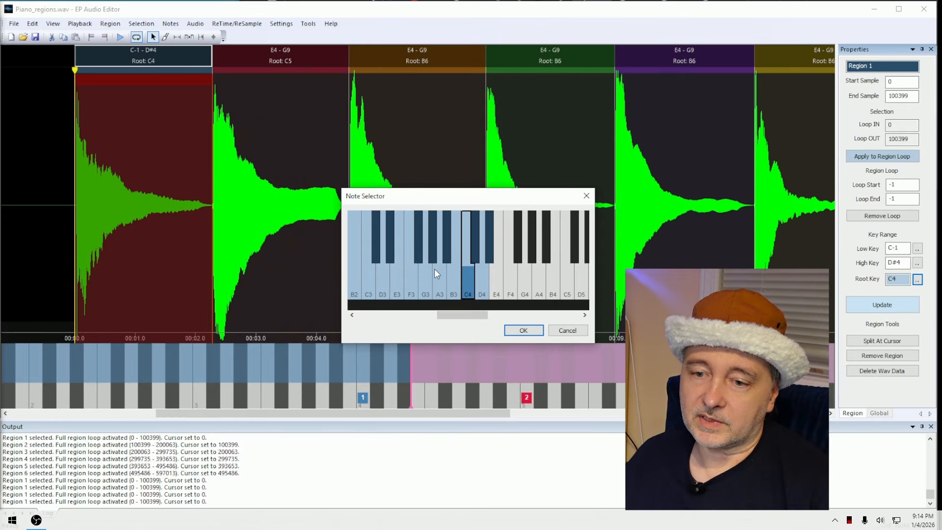
pyautogui.click(439, 290)
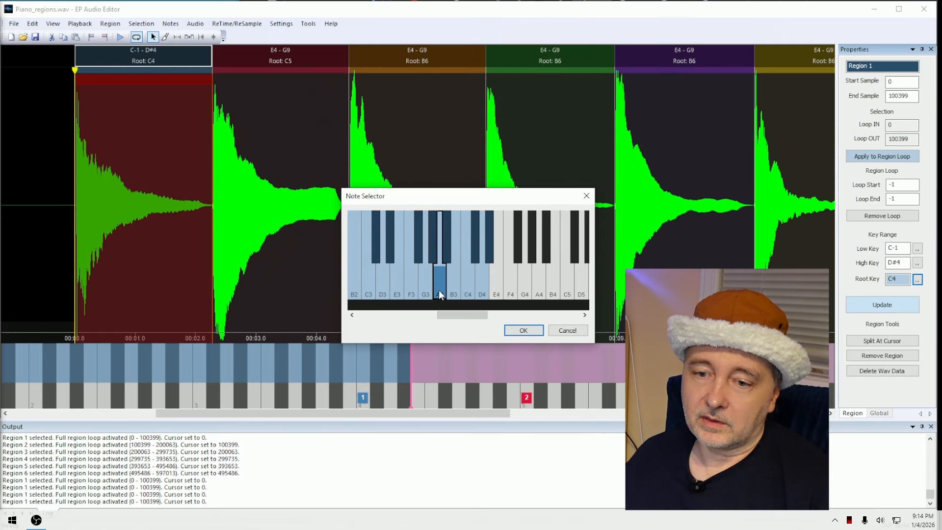
pyautogui.click(530, 332)
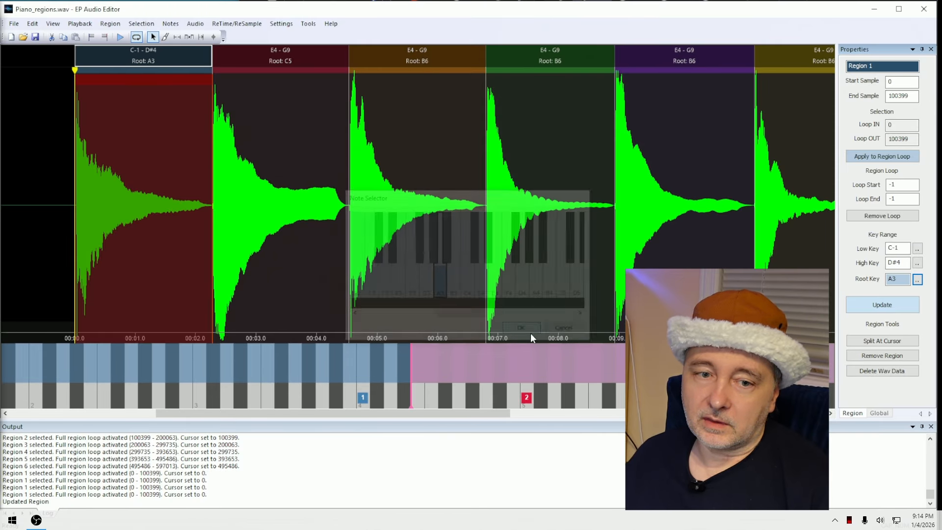
# Step: Set the second region's root key to C4 and update the region
pyautogui.click(294, 63)
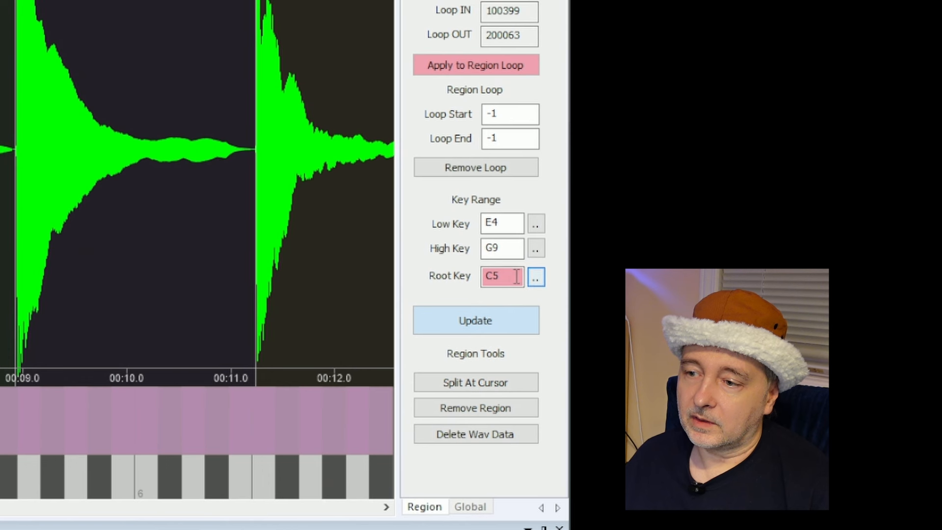
pyautogui.moveTo(516, 277); pyautogui.dragTo(412, 277)
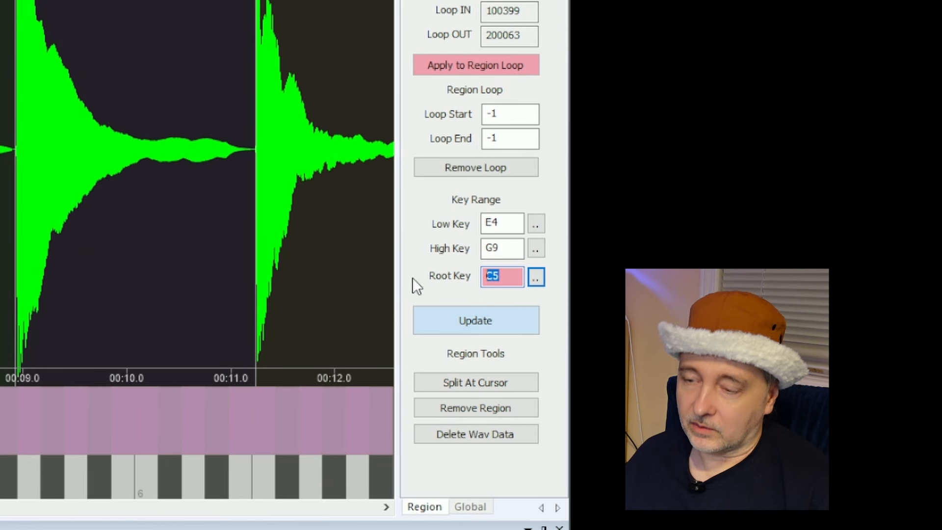
pyautogui.write('C4')
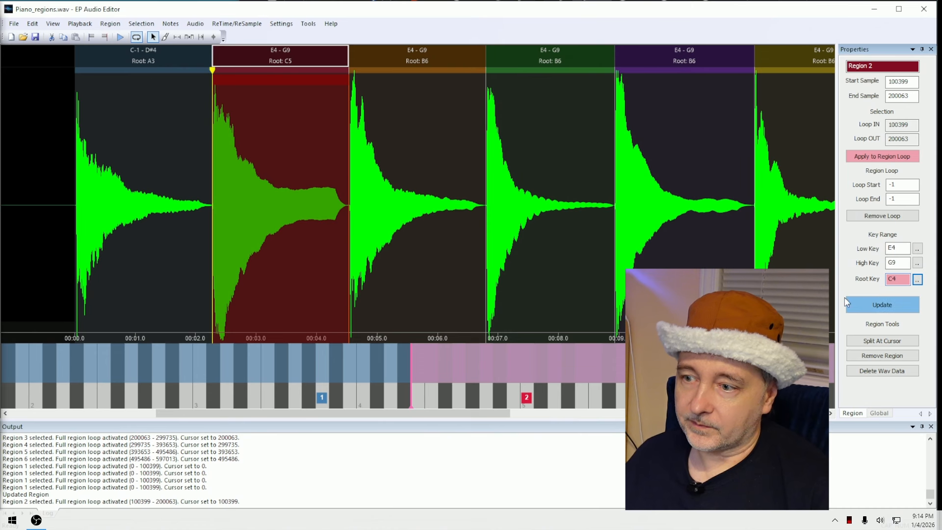
pyautogui.click(450, 323)
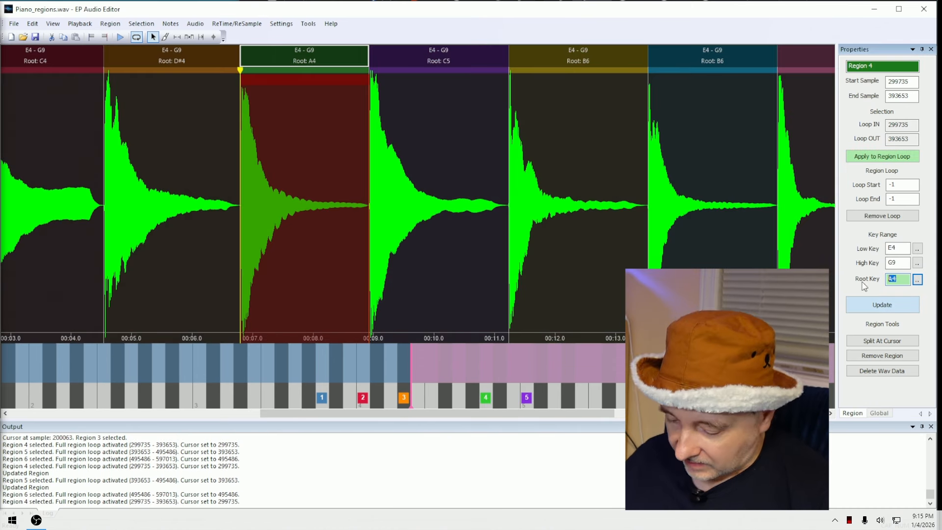
# Step: Set the fourth region's root key to F#4 and the fifth region's root key to A4, updating each region
pyautogui.write('F#4')
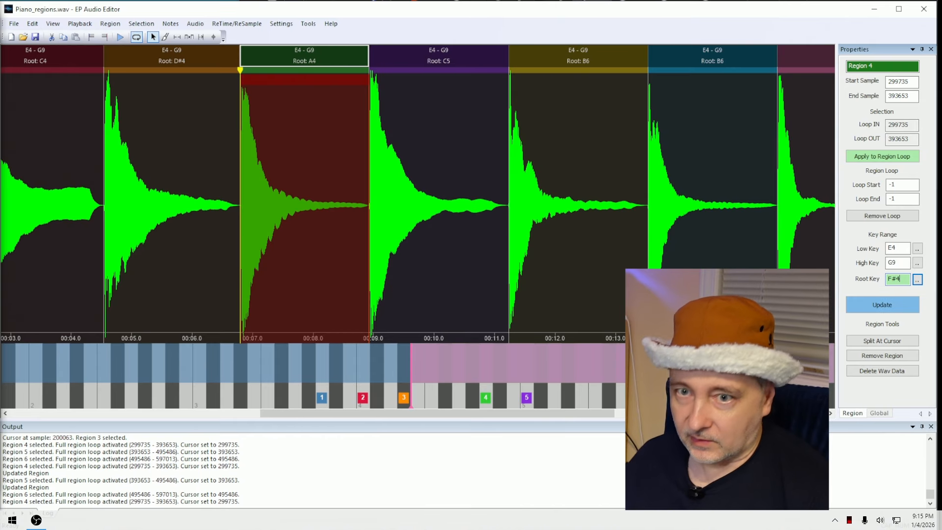
pyautogui.click(868, 307)
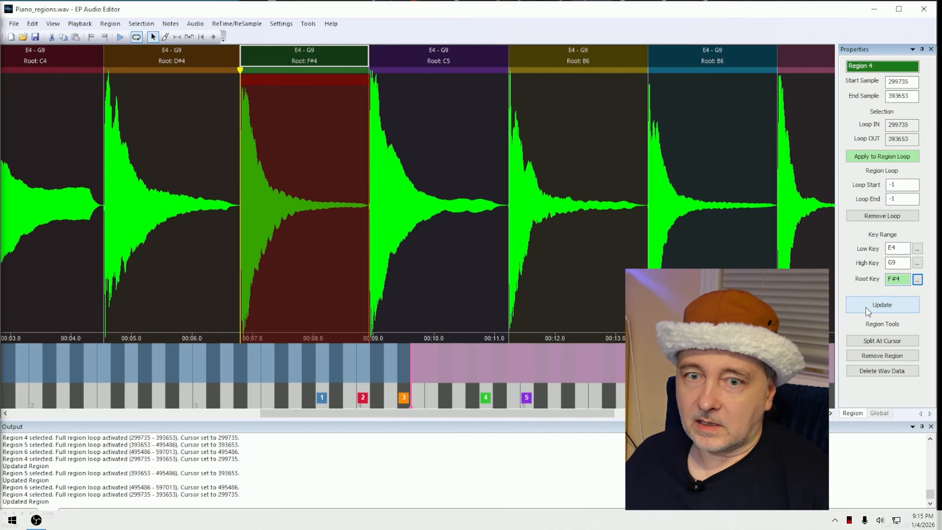
pyautogui.click(460, 68)
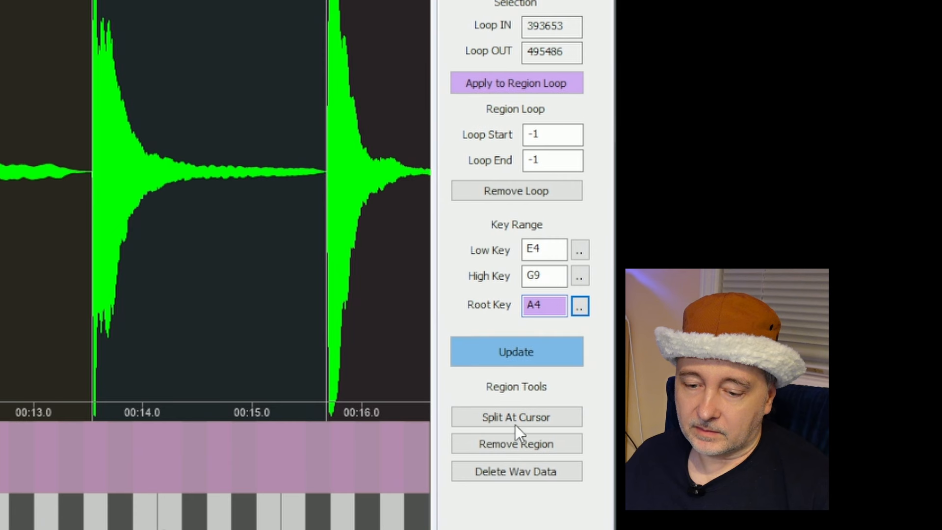
pyautogui.click(887, 306)
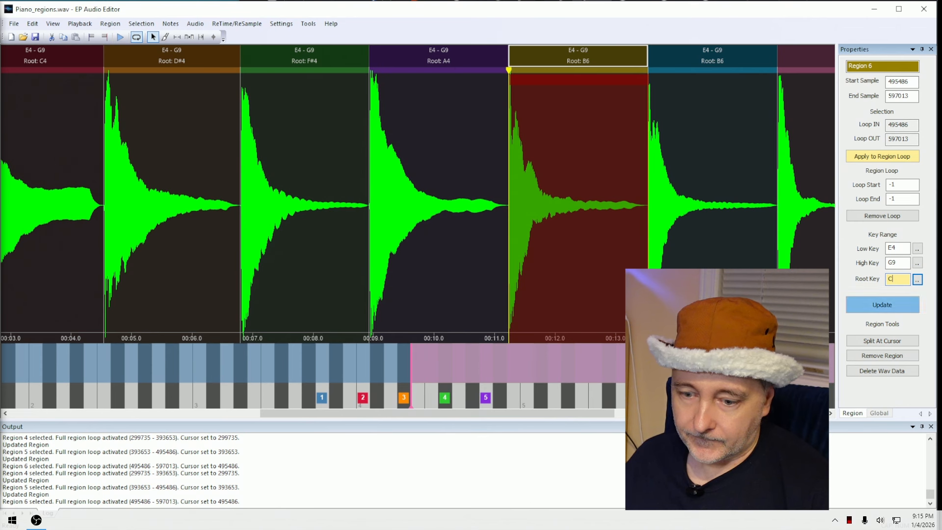
# Step: Set the root keys of the sixth, seventh and eighth regions to C5, D#5 and F#5, updating each region
pyautogui.click(806, 57)
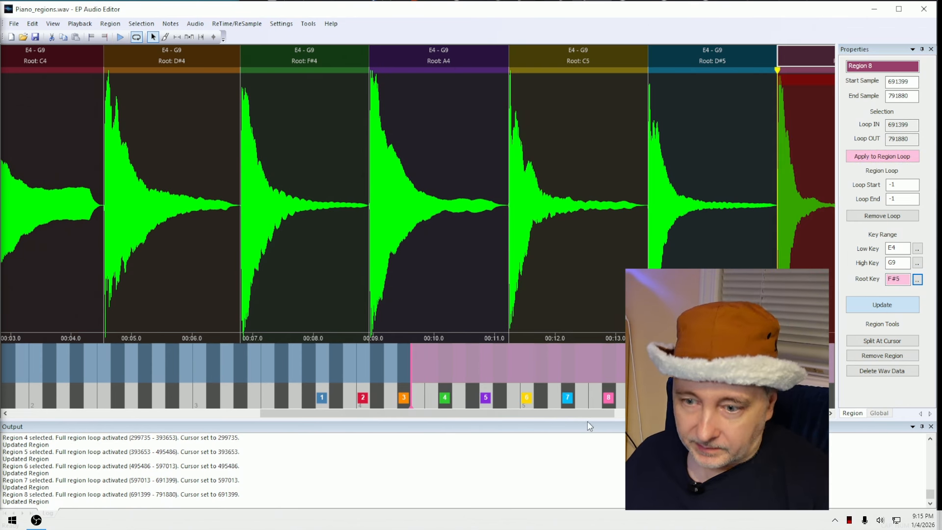
pyautogui.moveTo(590, 412); pyautogui.dragTo(569, 415)
pyautogui.scroll(-3, 560, 139)
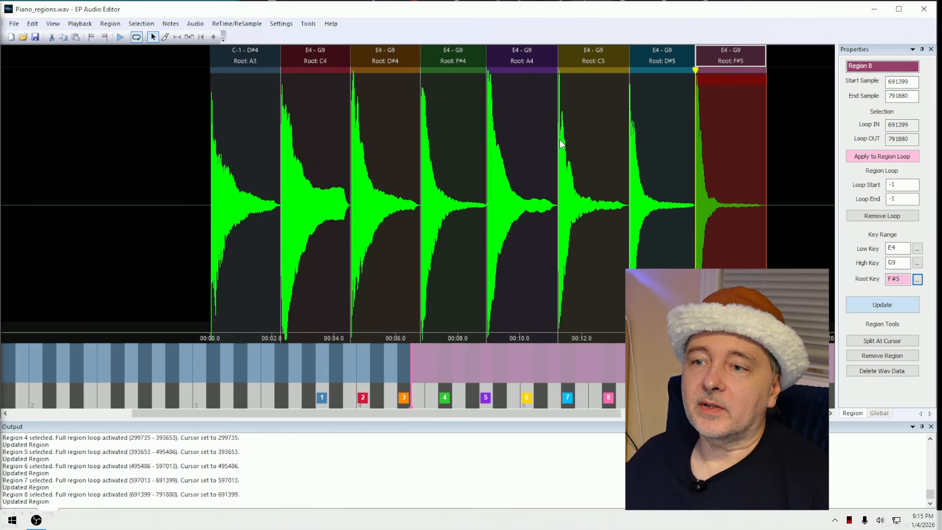
# Step: End the first region's key range at B3, set the second region's range to C4–D4, and start the third region's at D#4
pyautogui.scroll(1, 560, 140)
pyautogui.click(176, 56)
pyautogui.click(246, 61)
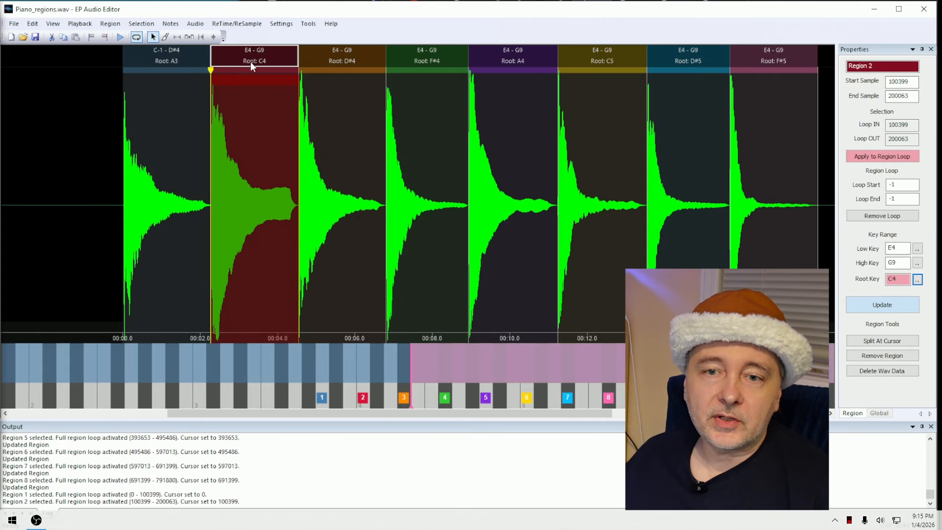
pyautogui.click(353, 49)
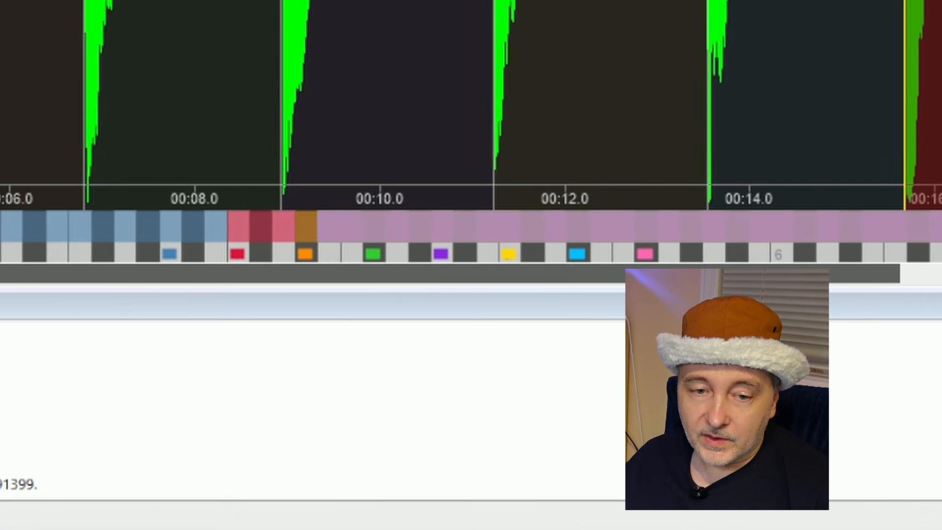
pyautogui.moveTo(738, 274); pyautogui.dragTo(736, 275)
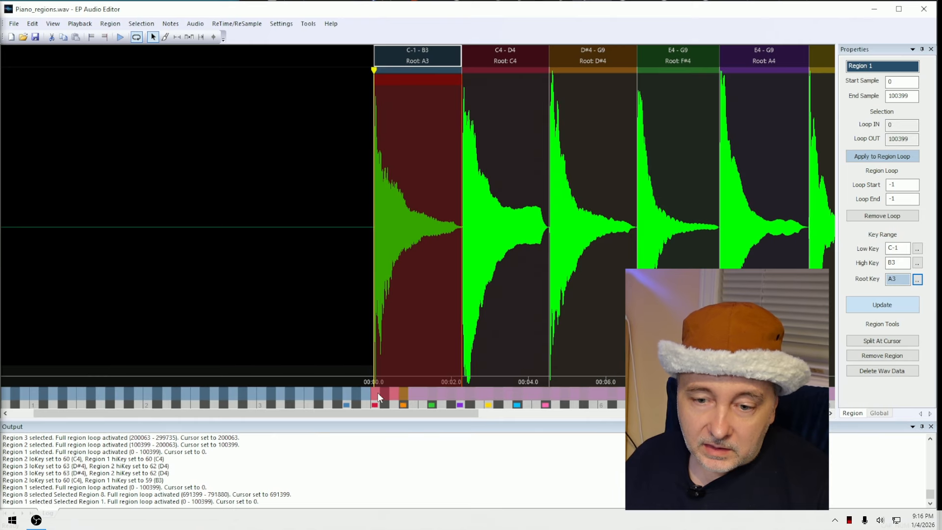
# Step: Set adjacent key ranges for regions three to eight: D#4–F4, F#4–G#4, A4–B4, C5–D5, D#5–F5 and F#5–G9
pyautogui.click(499, 54)
pyautogui.click(608, 55)
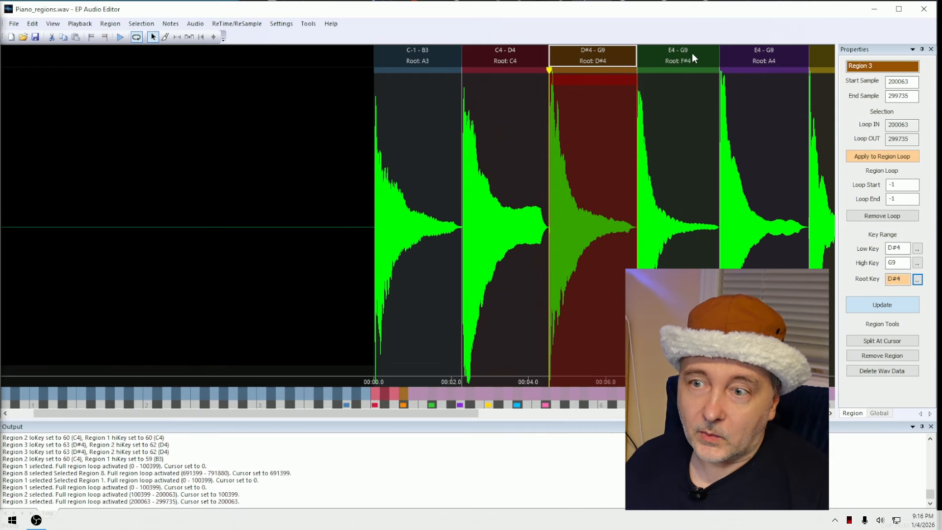
pyautogui.click(692, 53)
pyautogui.click(429, 47)
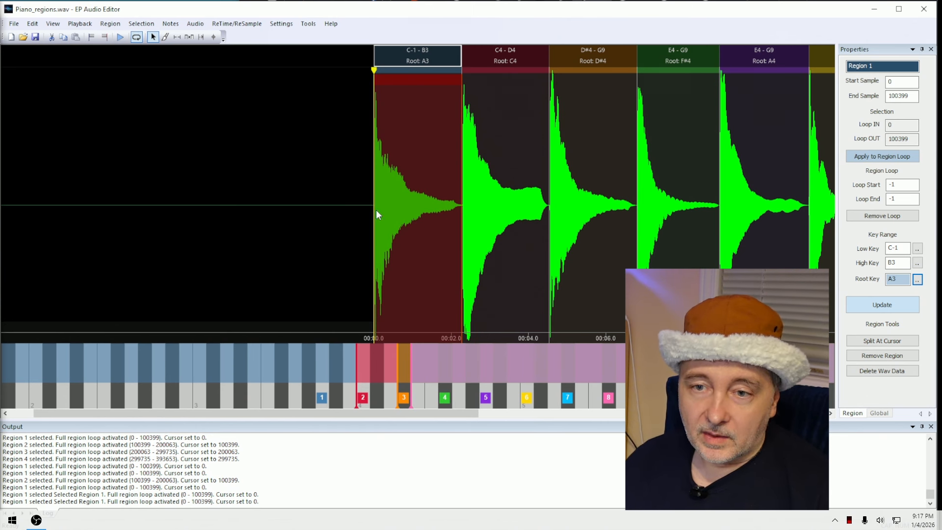
pyautogui.moveTo(409, 371); pyautogui.dragTo(438, 371)
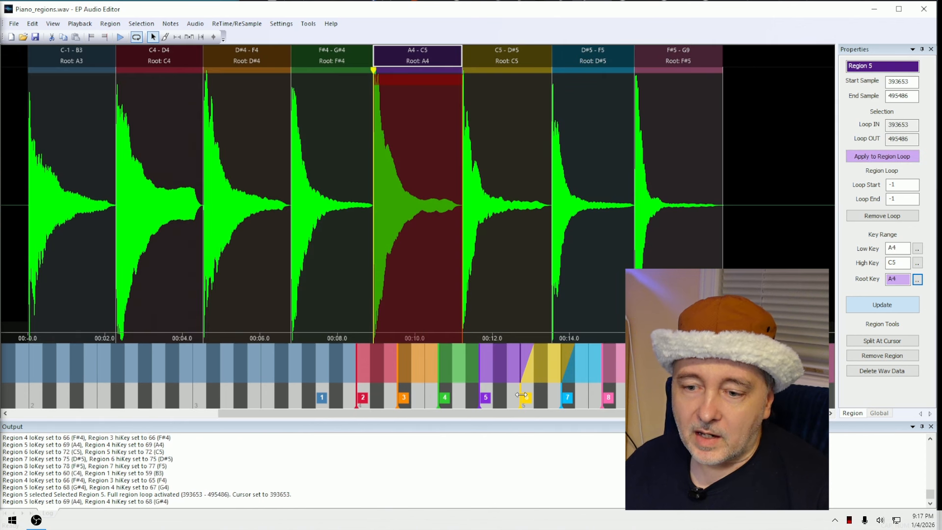
pyautogui.moveTo(521, 394); pyautogui.dragTo(604, 394)
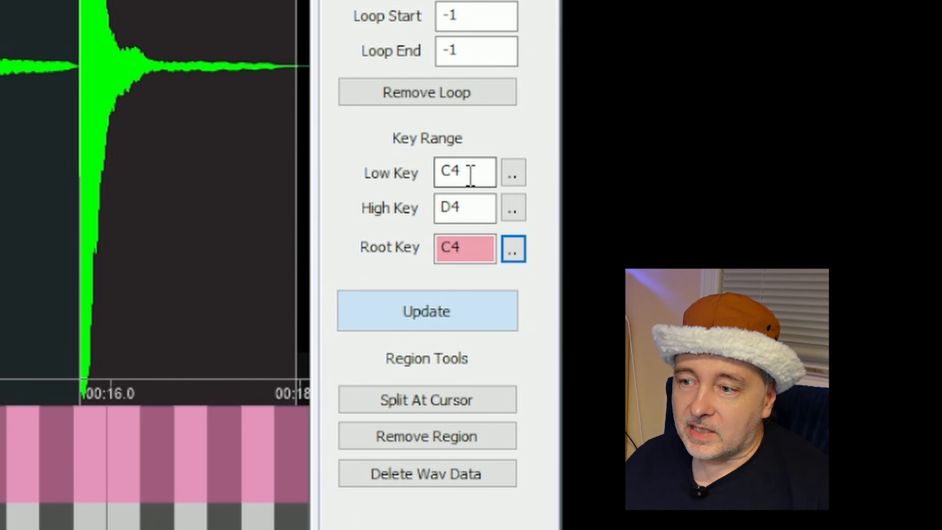
# Step: Examine the second region's low and high key values and the seventh region's range boundary on the keyboard
pyautogui.doubleClick(470, 176)
pyautogui.doubleClick(484, 204)
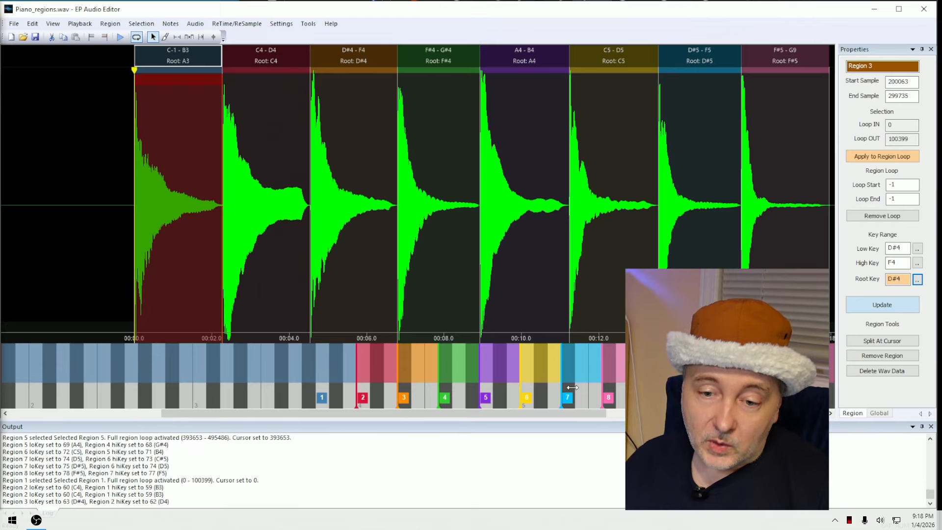
pyautogui.moveTo(572, 387)
pyautogui.mouseDown()
pyautogui.moveTo(544, 387)
pyautogui.moveTo(568, 391)
pyautogui.mouseUp()
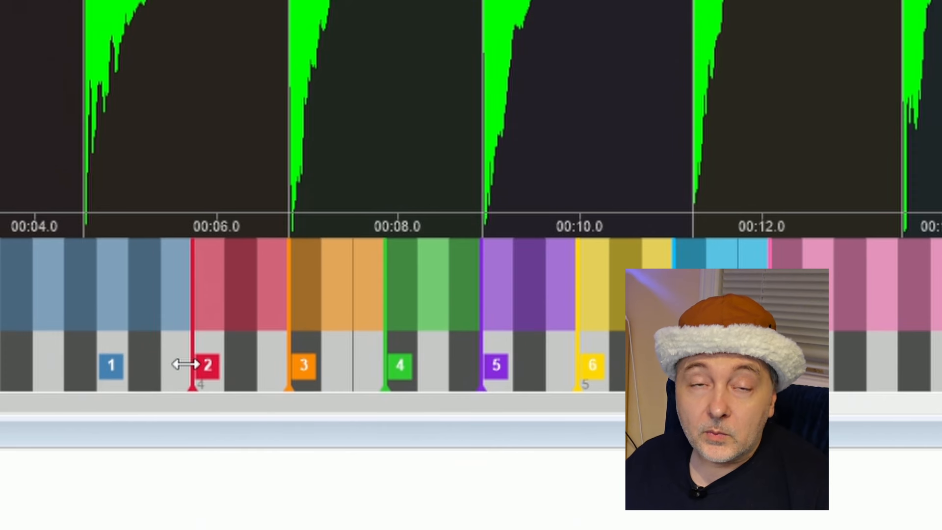
# Step: Shift the range boundaries so the first and second regions overlap at B3 and the second and third overlap at D#4
pyautogui.moveTo(186, 364)
pyautogui.mouseDown()
pyautogui.moveTo(143, 364)
pyautogui.moveTo(216, 364)
pyautogui.moveTo(119, 366)
pyautogui.moveTo(189, 370)
pyautogui.moveTo(132, 346)
pyautogui.moveTo(190, 349)
pyautogui.mouseUp()
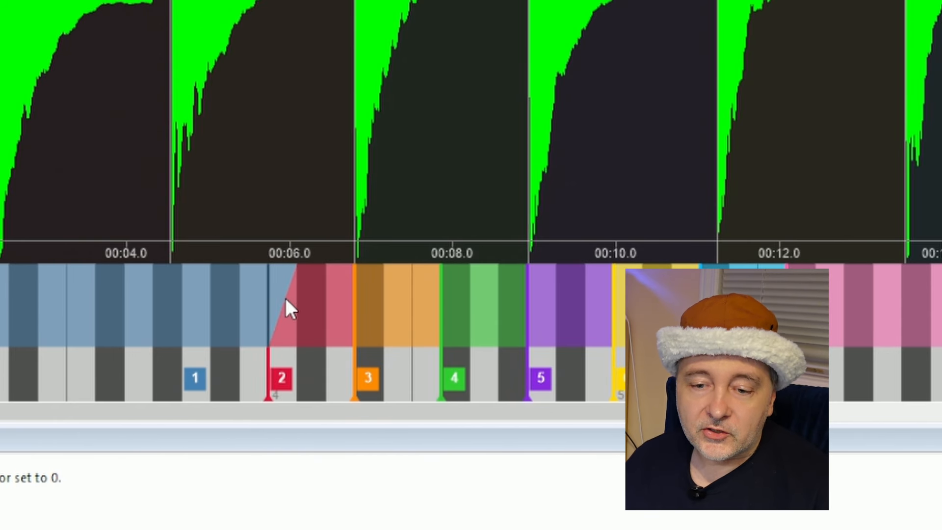
pyautogui.moveTo(265, 354); pyautogui.dragTo(245, 358)
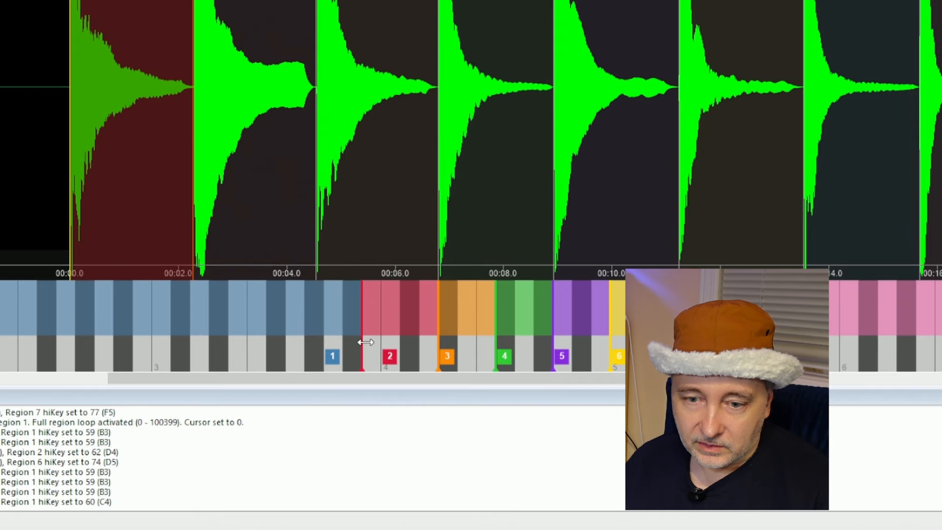
pyautogui.moveTo(366, 342); pyautogui.dragTo(365, 341)
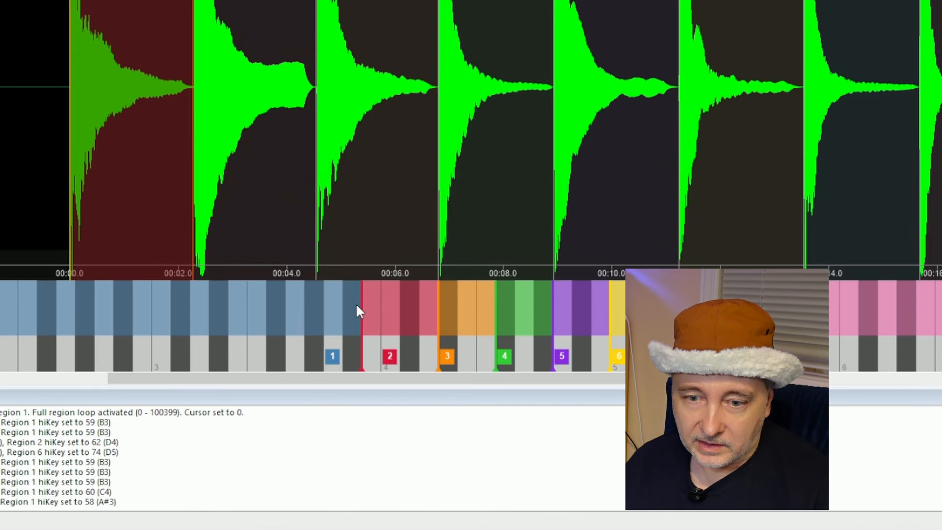
pyautogui.moveTo(360, 301); pyautogui.dragTo(375, 305)
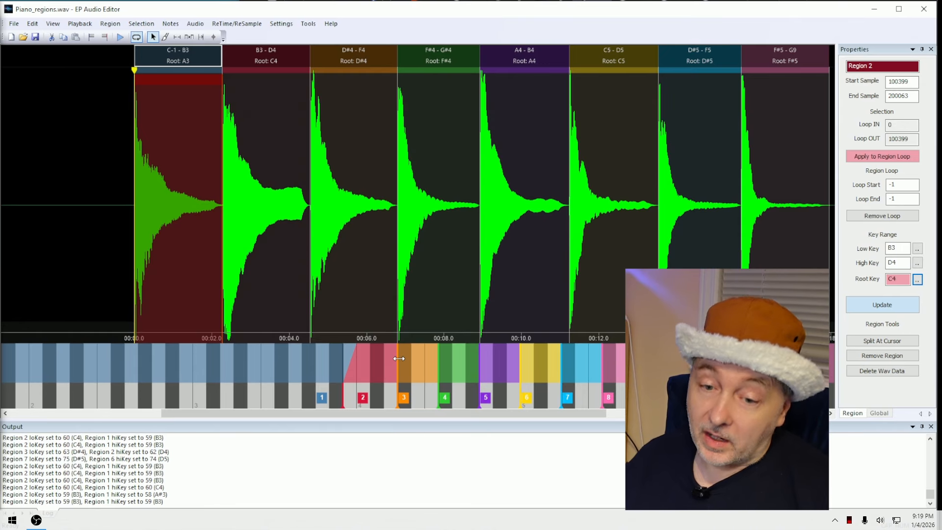
pyautogui.moveTo(399, 358); pyautogui.dragTo(407, 362)
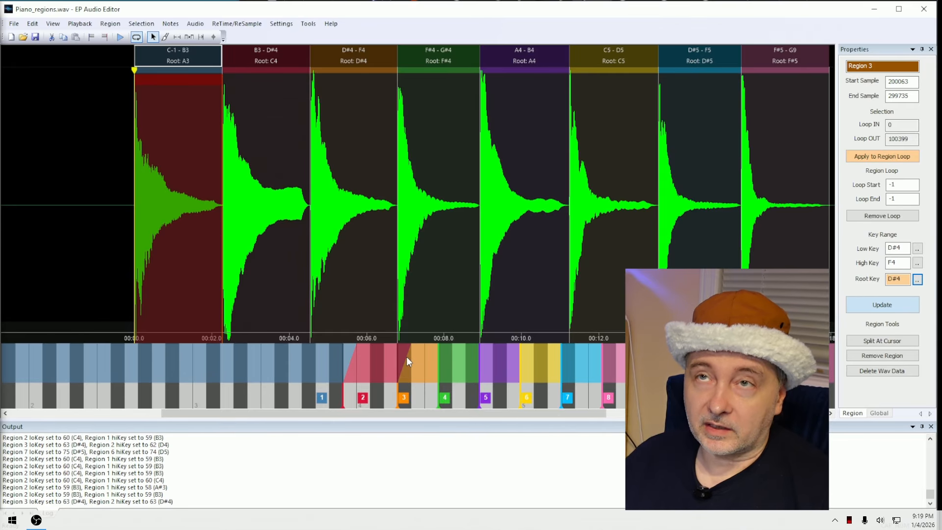
# Step: Try overlapping the first two regions at A3 and at A#3 by shifting their shared range boundary
pyautogui.moveTo(349, 388); pyautogui.dragTo(342, 388)
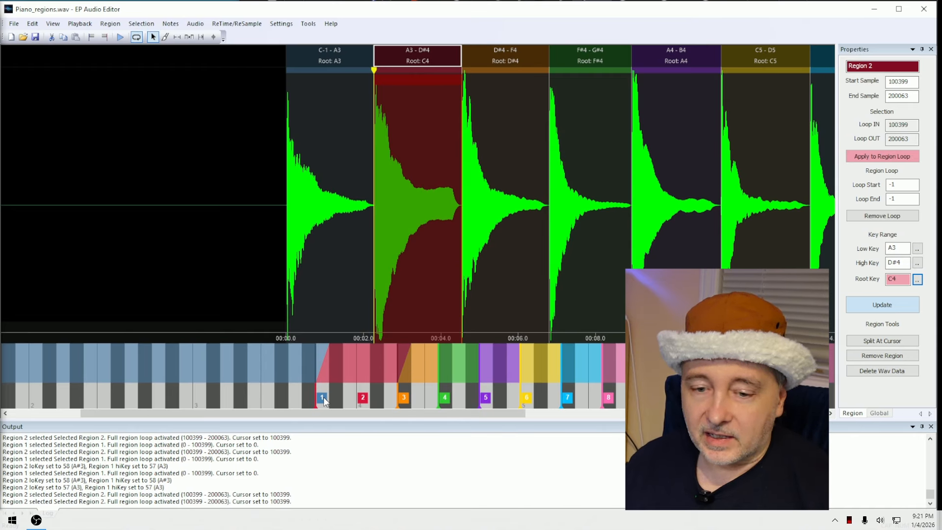
pyautogui.moveTo(316, 393); pyautogui.dragTo(328, 393)
pyautogui.moveTo(328, 354); pyautogui.dragTo(335, 354)
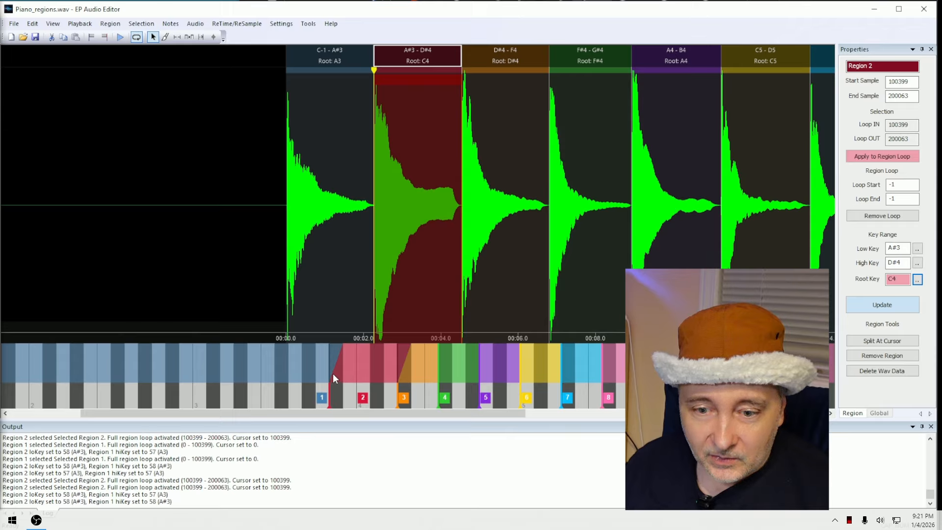
# Step: Set the first two regions to overlap at B3 and the remaining neighbouring regions to overlap at F#4, A4, C5, D#5 and F#5
pyautogui.moveTo(333, 373); pyautogui.dragTo(352, 355)
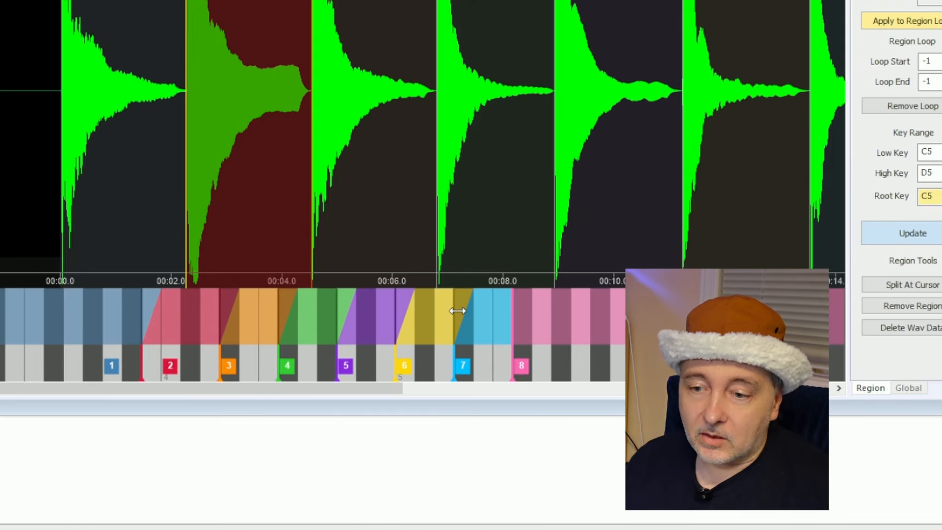
pyautogui.click(458, 310)
pyautogui.click(517, 312)
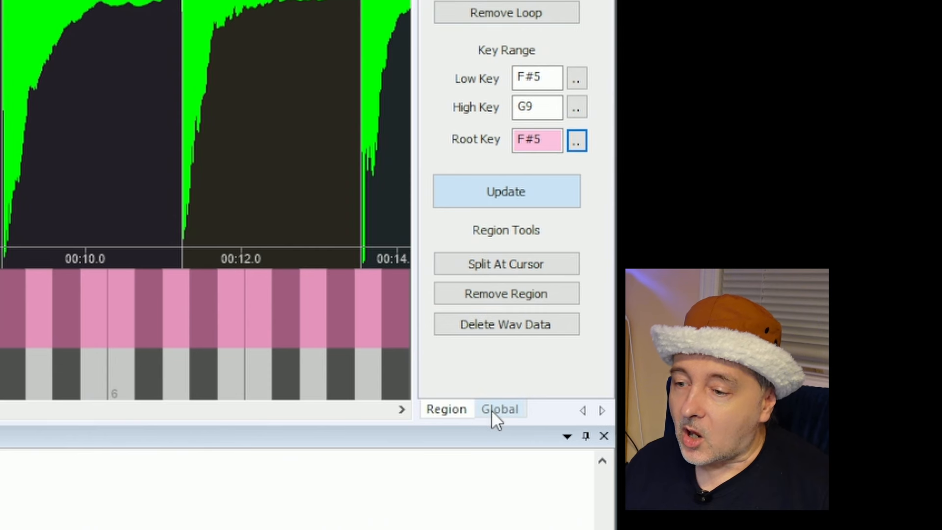
# Step: Show the global properties, try the legato playback mode and return the Mode to key
pyautogui.click(880, 414)
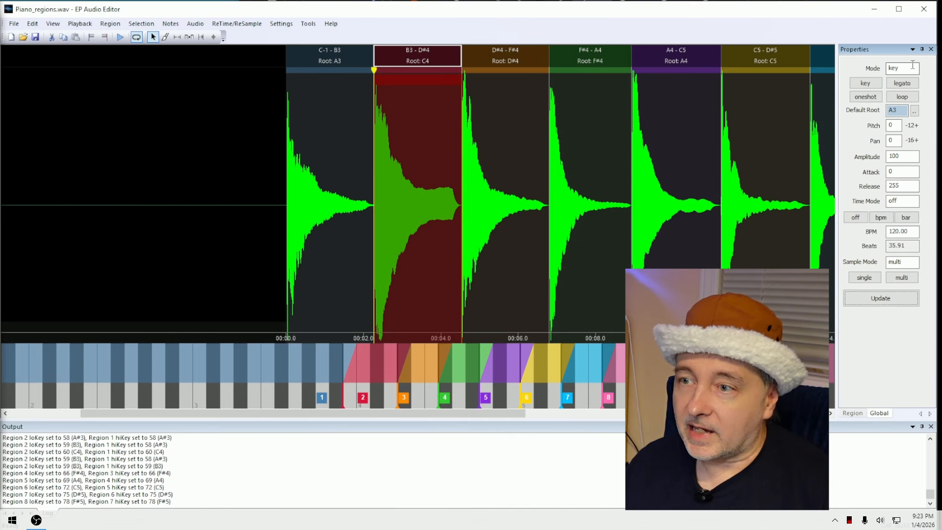
pyautogui.moveTo(389, 415); pyautogui.dragTo(483, 417)
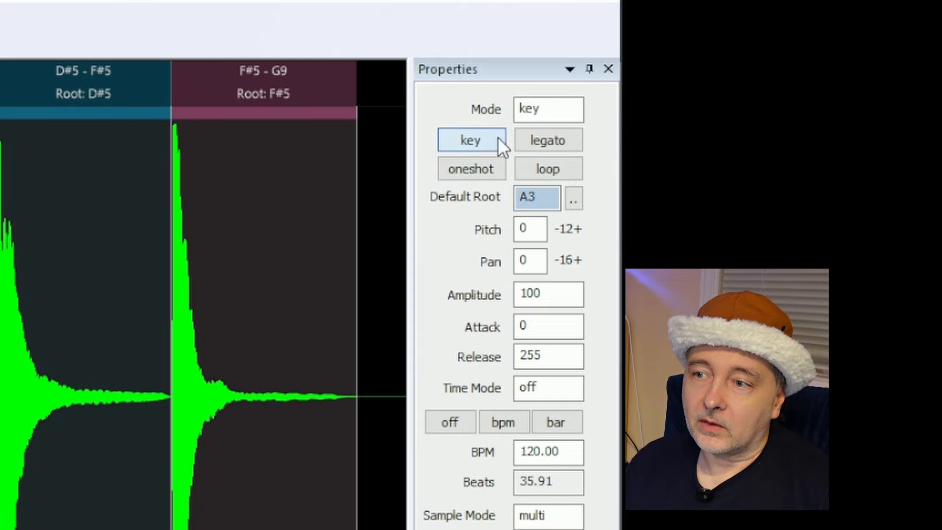
pyautogui.click(532, 141)
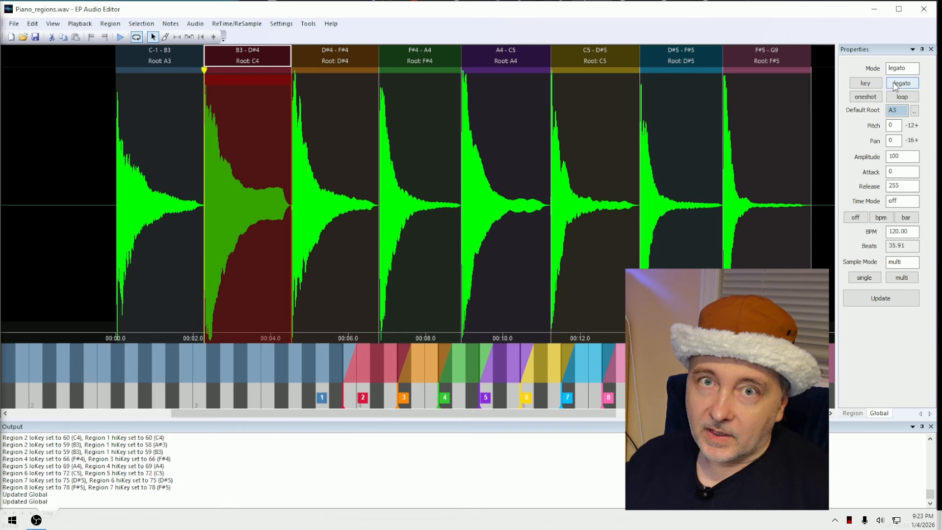
pyautogui.click(869, 85)
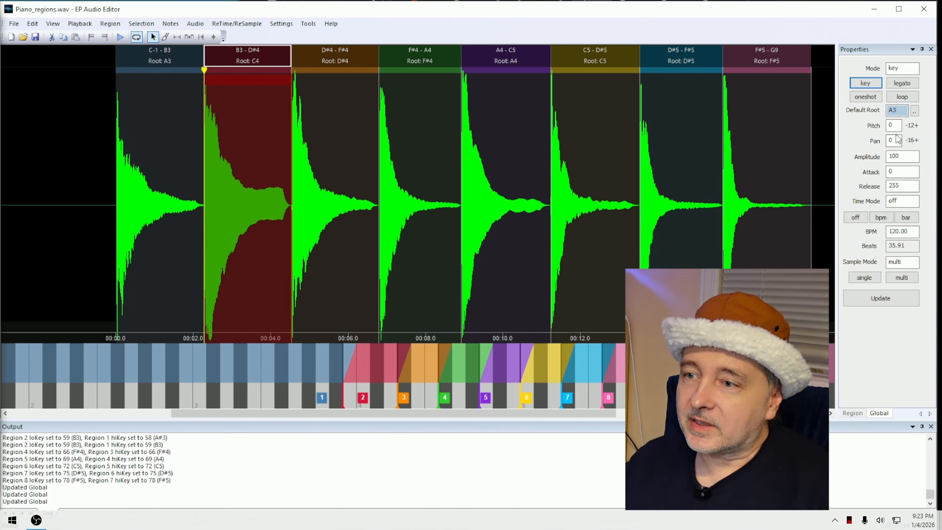
# Step: Set the global Default Root to C4, trying C3 in between
pyautogui.click(914, 111)
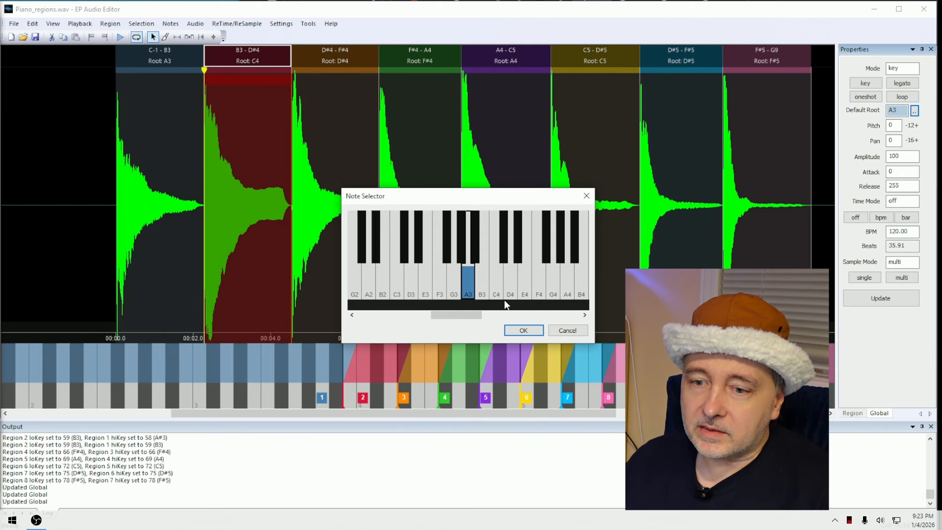
pyautogui.doubleClick(497, 291)
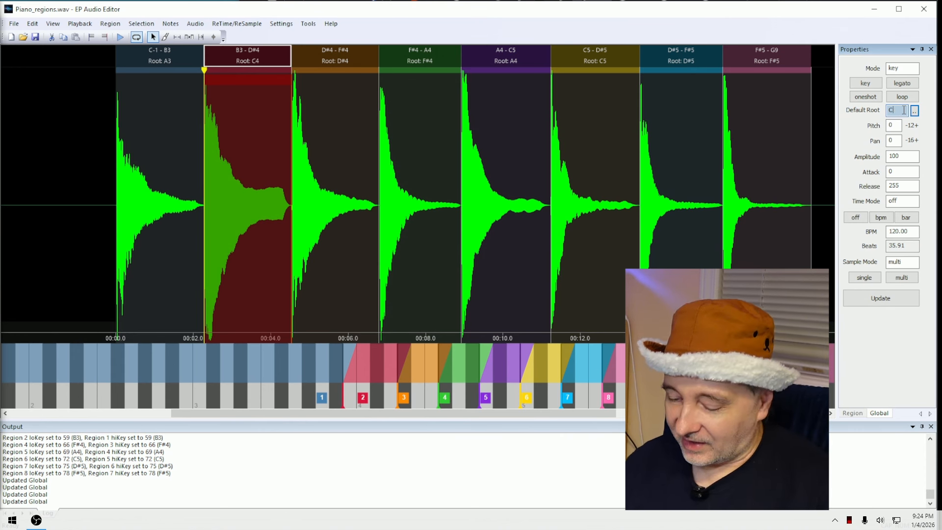
pyautogui.write('3')
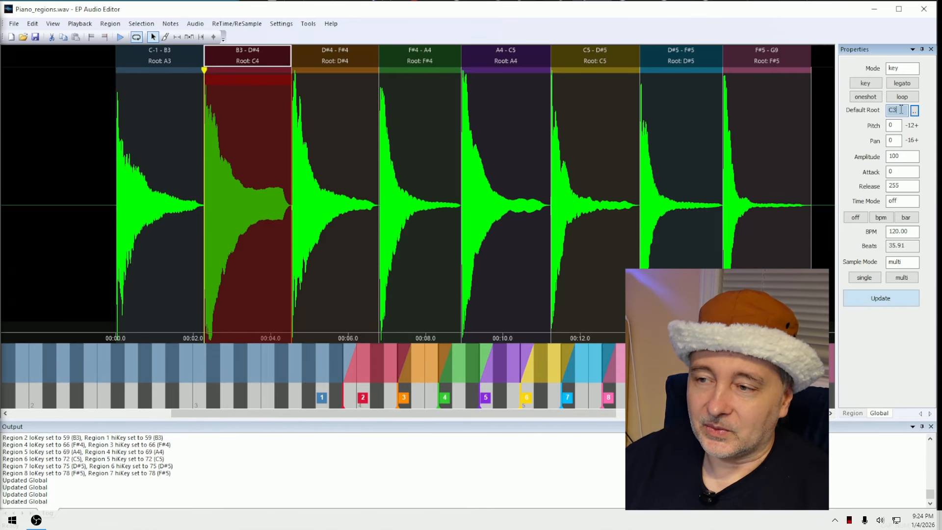
pyautogui.moveTo(901, 109); pyautogui.dragTo(876, 119)
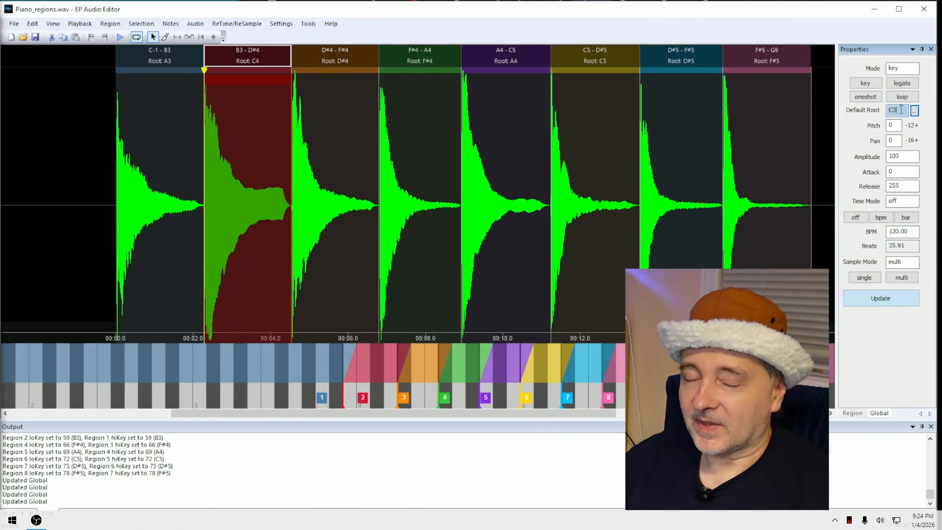
pyautogui.write('C4')
pyautogui.press('Return')
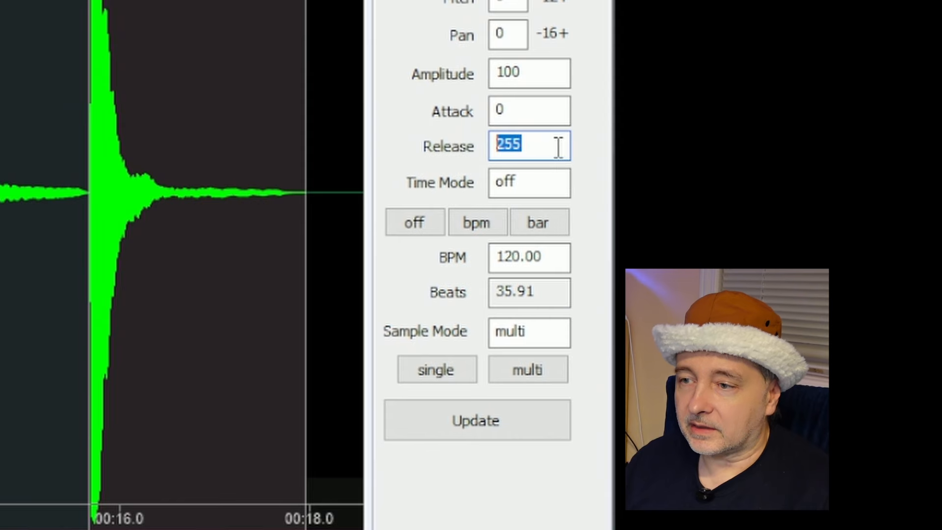
# Step: Remove the overlap between the third and fourth regions by ending the third region's key range at F4
pyautogui.moveTo(914, 187); pyautogui.dragTo(843, 190)
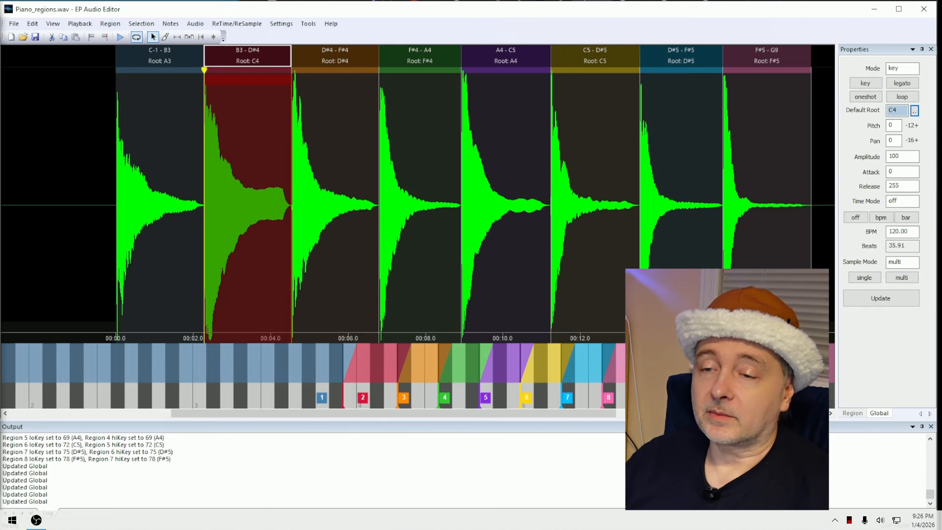
pyautogui.moveTo(440, 390); pyautogui.dragTo(484, 349)
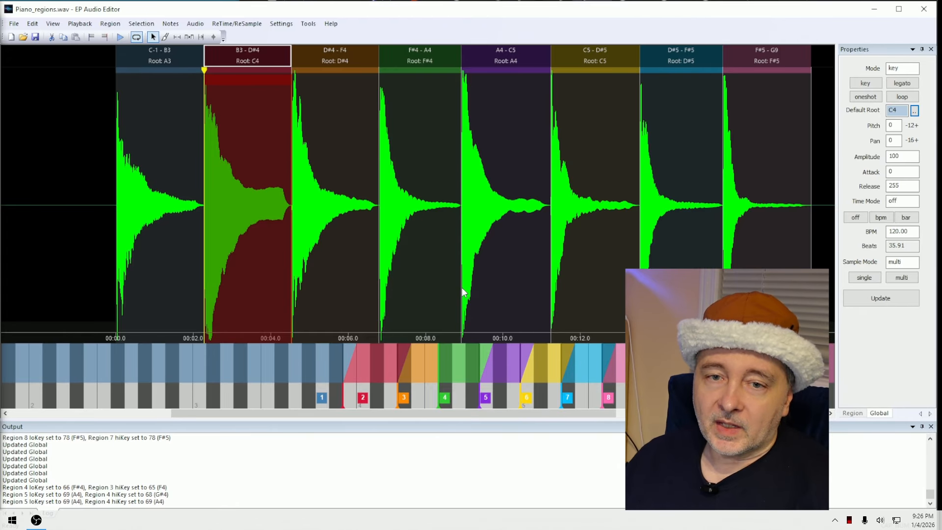
# Step: Place the playback cursor at different spots in the waveform, going through the second to eighth regions
pyautogui.click(342, 111)
pyautogui.click(314, 116)
pyautogui.click(284, 135)
pyautogui.click(351, 118)
pyautogui.click(430, 113)
pyautogui.click(516, 105)
pyautogui.click(569, 103)
pyautogui.click(675, 101)
pyautogui.click(808, 99)
# Step: Play a loop selection about one second long in the third region's decay and move the selection into the fourth region
pyautogui.moveTo(252, 82); pyautogui.dragTo(355, 144)
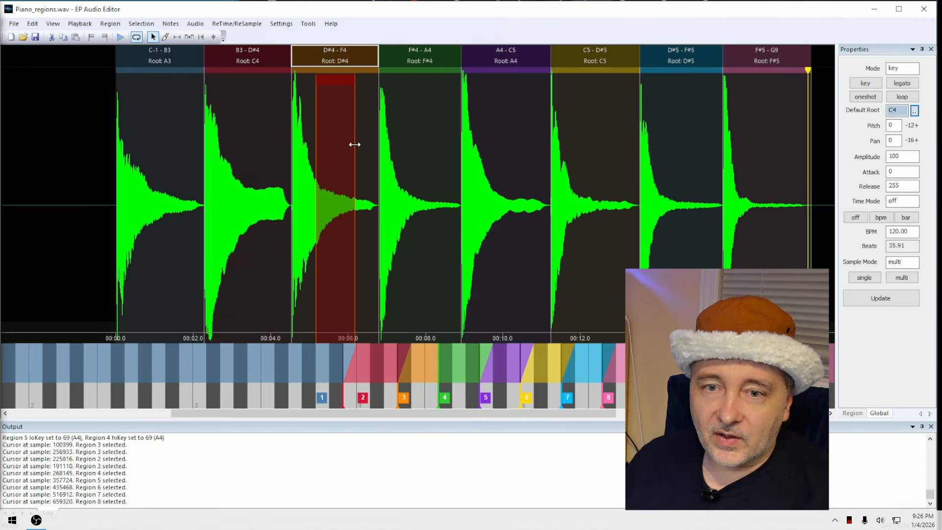
pyautogui.moveTo(334, 80); pyautogui.dragTo(333, 80)
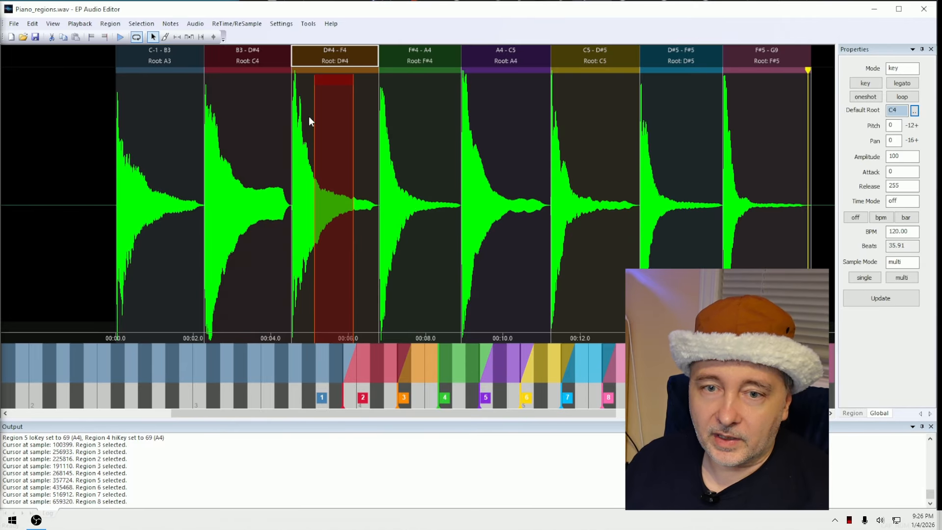
pyautogui.click(296, 133)
pyautogui.press('space')
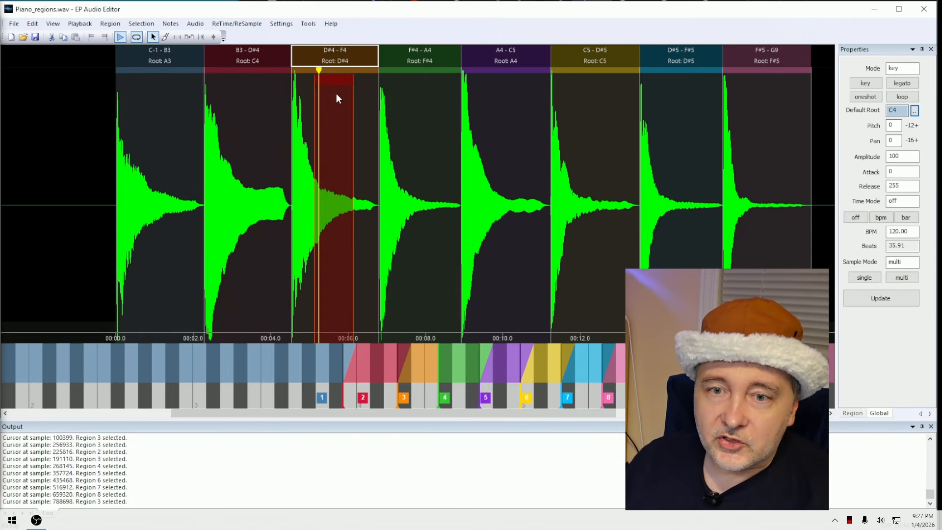
pyautogui.moveTo(369, 79); pyautogui.dragTo(423, 75)
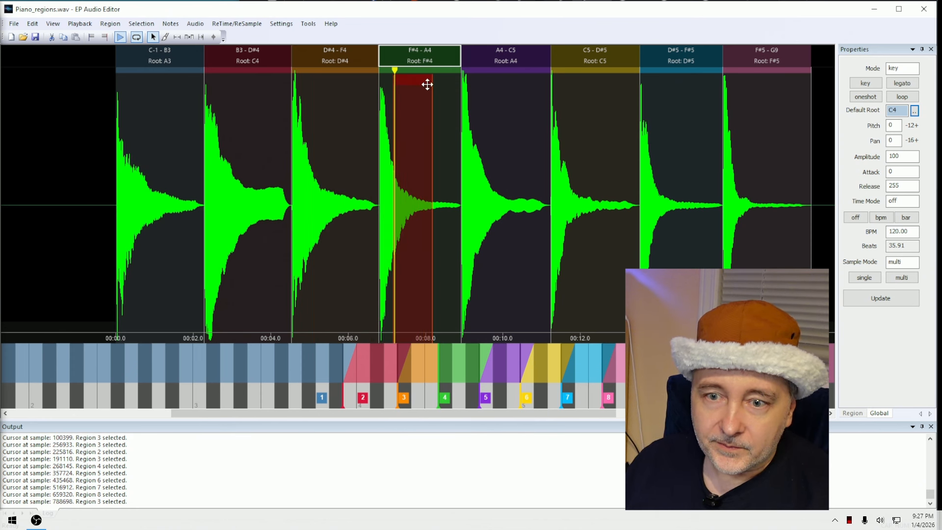
# Step: Shorten the loop selection in the fourth region's decay and apply it as the region loop from sample 342775 to 369554
pyautogui.moveTo(395, 146); pyautogui.dragTo(417, 148)
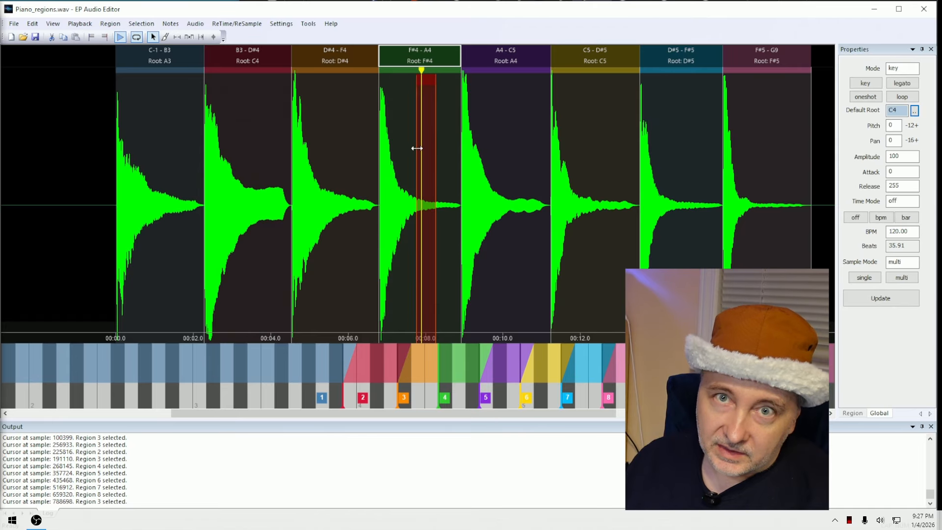
pyautogui.moveTo(436, 139); pyautogui.dragTo(440, 139)
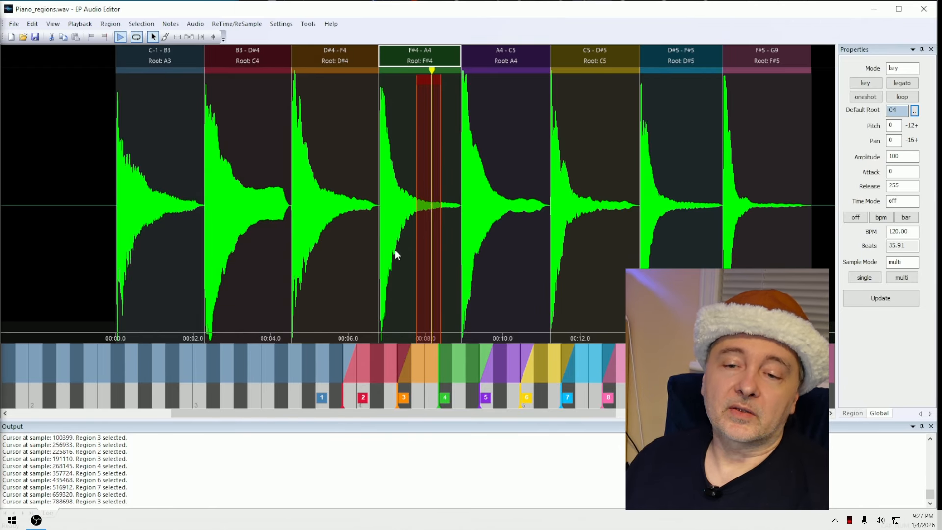
pyautogui.click(378, 195)
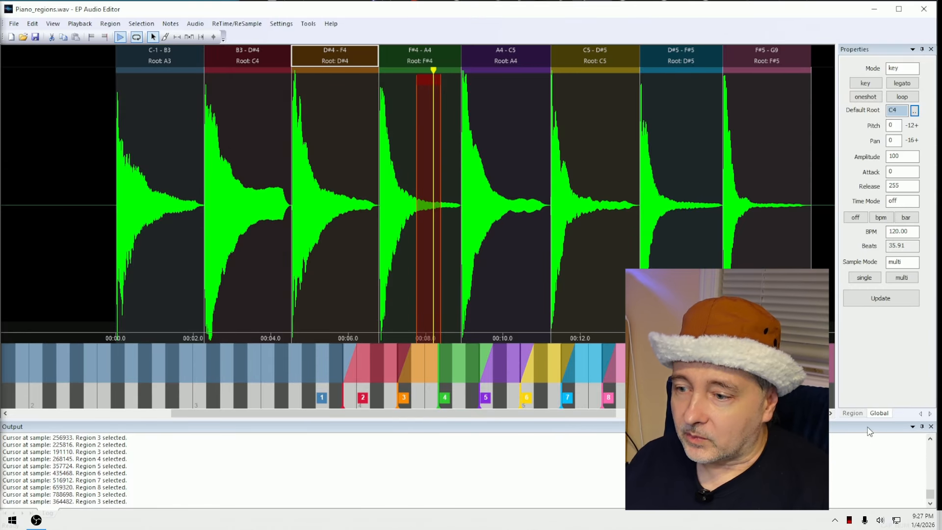
pyautogui.click(853, 413)
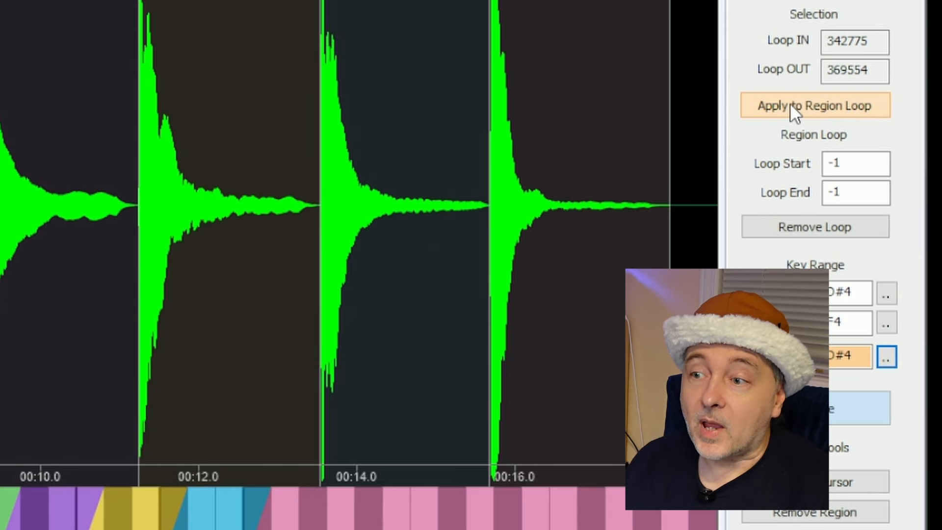
pyautogui.click(817, 105)
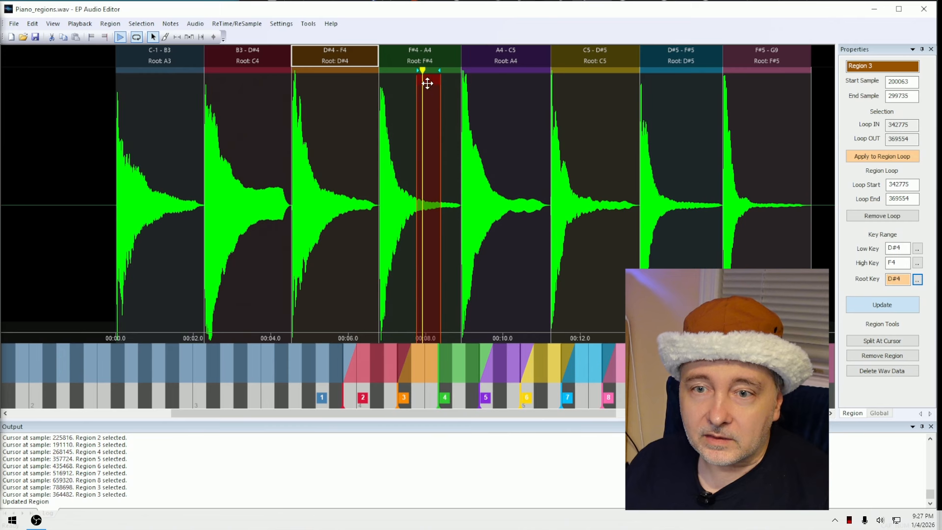
# Step: Move the loop selection into the fifth region's decay and apply it as that region's loop from sample 431706 to 458485
pyautogui.moveTo(427, 82); pyautogui.dragTo(552, 81)
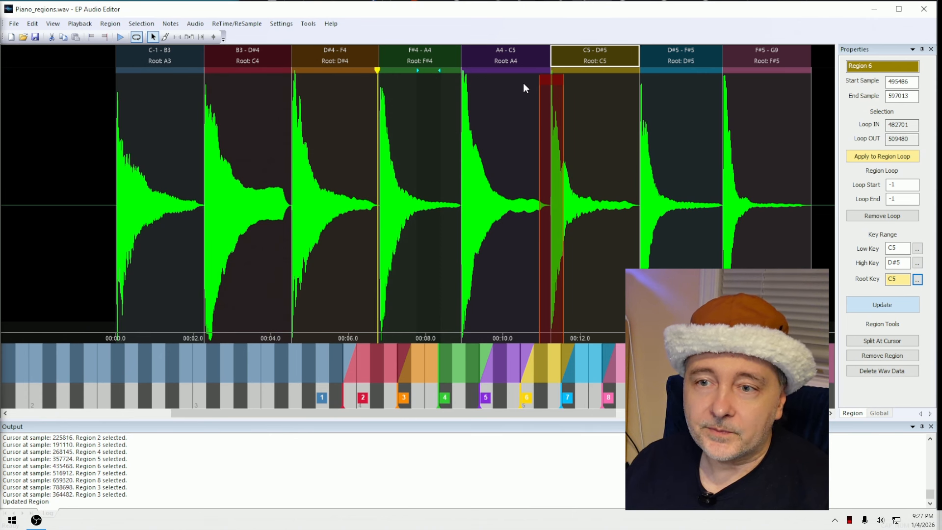
pyautogui.moveTo(549, 80); pyautogui.dragTo(505, 75)
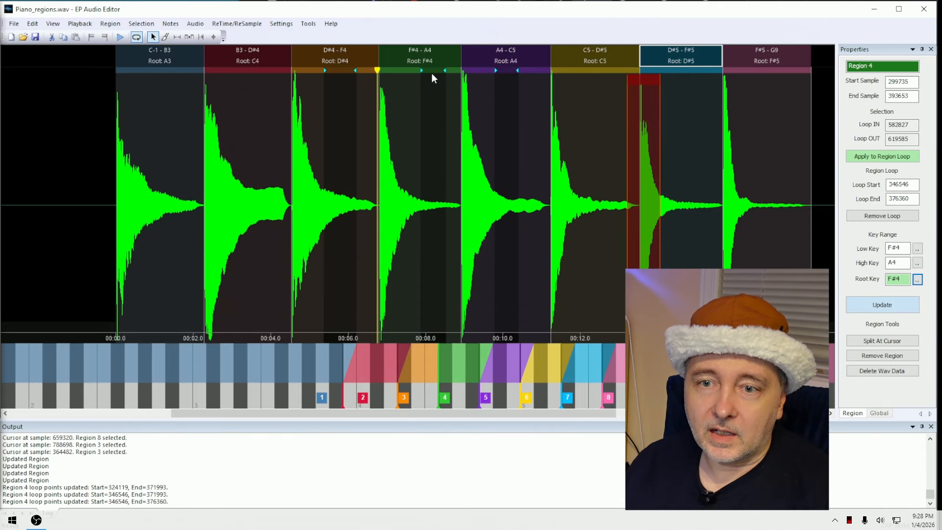
# Step: Adjust the fourth region's loop markers so the loop starts at sample 335867 and ends at 365189
pyautogui.moveTo(418, 70)
pyautogui.mouseDown()
pyautogui.moveTo(407, 71)
pyautogui.moveTo(438, 71)
pyautogui.mouseUp()
pyautogui.scroll(5, 429, 60)
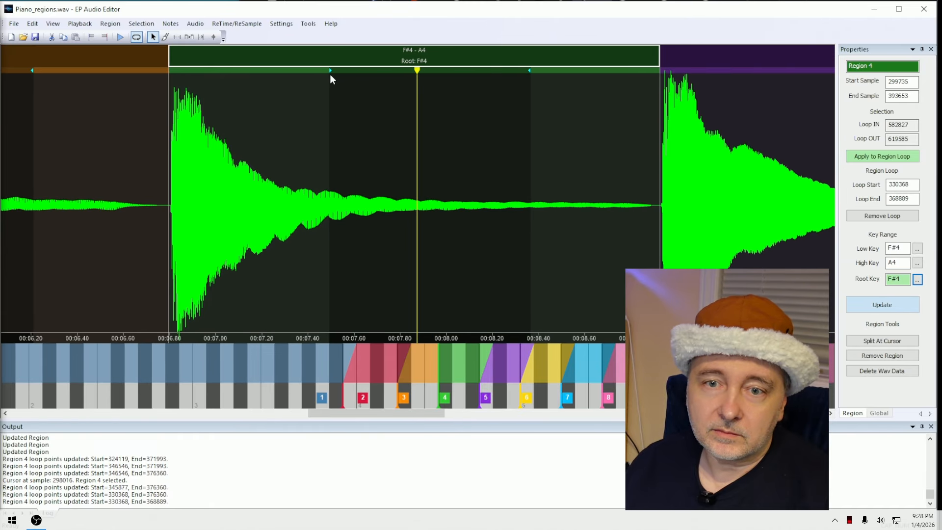
pyautogui.moveTo(331, 72); pyautogui.dragTo(358, 71)
pyautogui.moveTo(528, 69); pyautogui.dragTo(510, 69)
pyautogui.scroll(-6, 470, 108)
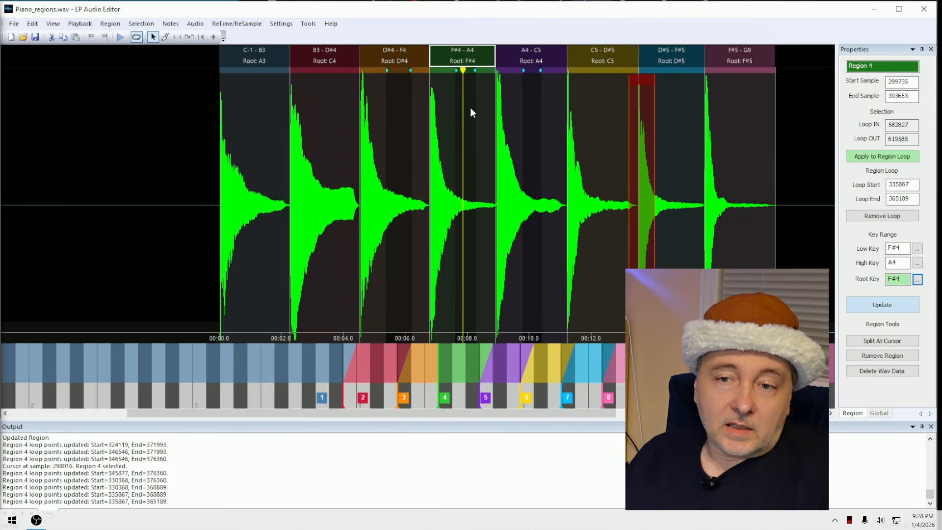
# Step: Select the second region, and toggle the third region's selection repeatedly between its full range and its sustain loop
pyautogui.click(313, 57)
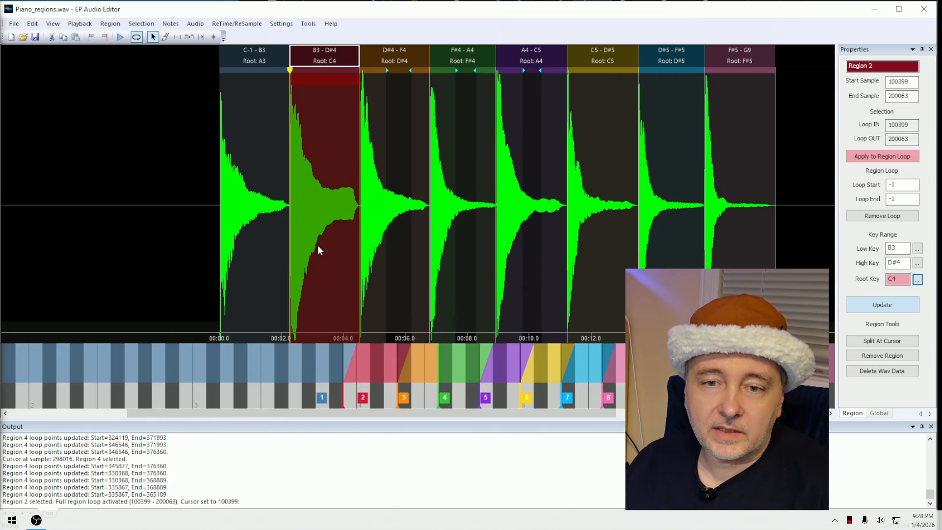
pyautogui.click(384, 51)
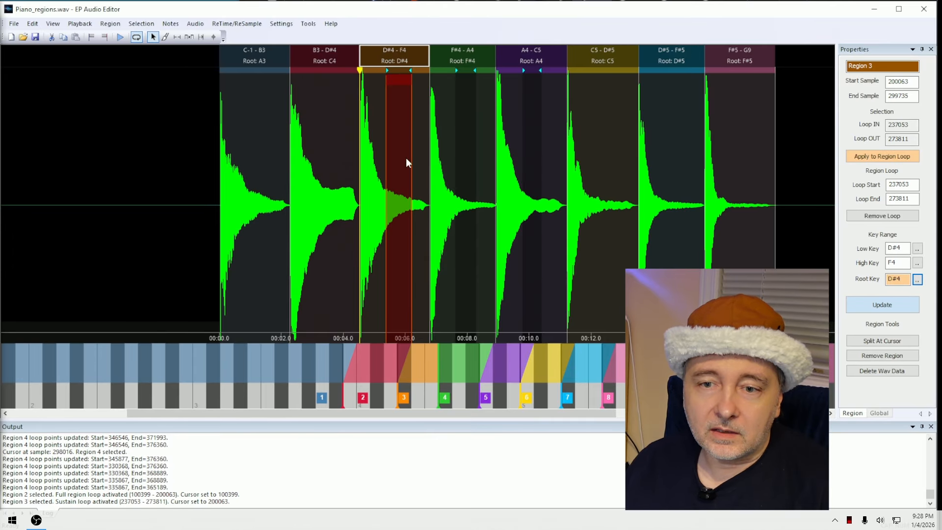
pyautogui.click(397, 49)
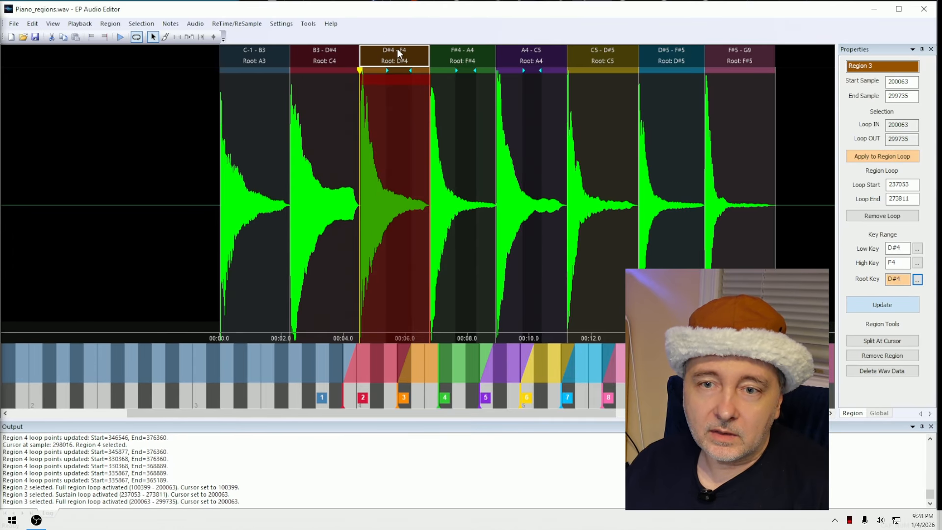
pyautogui.click(394, 52)
pyautogui.click(394, 52)
pyautogui.click(393, 52)
pyautogui.click(393, 52)
pyautogui.click(394, 52)
pyautogui.click(393, 52)
pyautogui.click(394, 52)
pyautogui.click(393, 52)
pyautogui.click(393, 52)
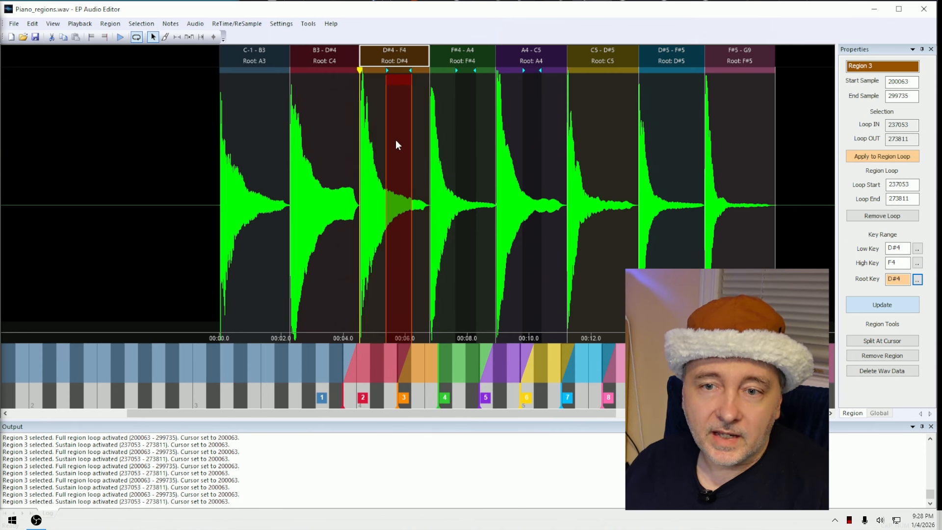
pyautogui.click(404, 54)
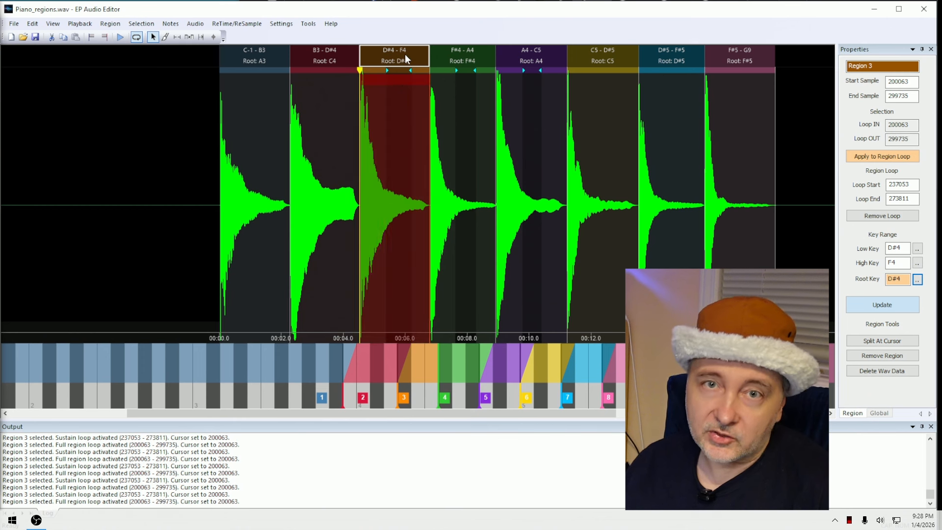
pyautogui.click(402, 54)
# Step: Move the loop selection into the seventh region's decay and return to the third region's stored sustain loop
pyautogui.moveTo(400, 78); pyautogui.dragTo(677, 87)
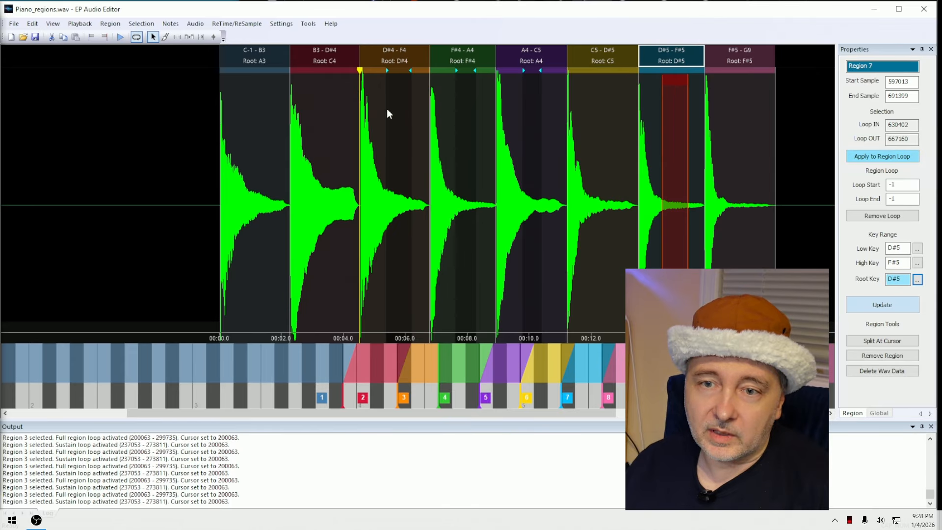
pyautogui.click(405, 58)
pyautogui.click(405, 56)
pyautogui.click(404, 57)
pyautogui.click(402, 58)
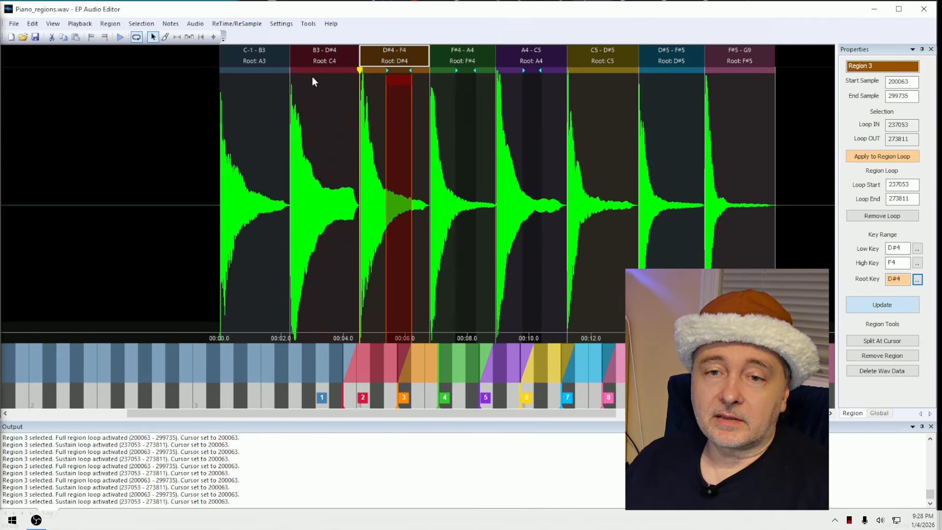
# Step: Select each region from the first to the eighth to check its full-region or sustain loop selection
pyautogui.click(255, 57)
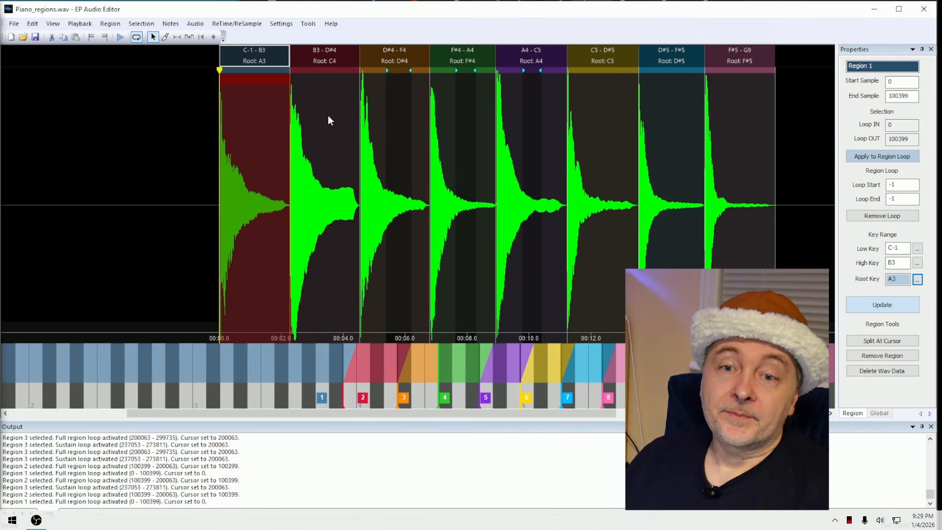
pyautogui.click(334, 57)
pyautogui.click(385, 55)
pyautogui.click(252, 55)
pyautogui.click(314, 62)
pyautogui.click(405, 60)
pyautogui.click(477, 55)
pyautogui.click(526, 56)
pyautogui.click(584, 55)
pyautogui.click(669, 51)
pyautogui.click(739, 52)
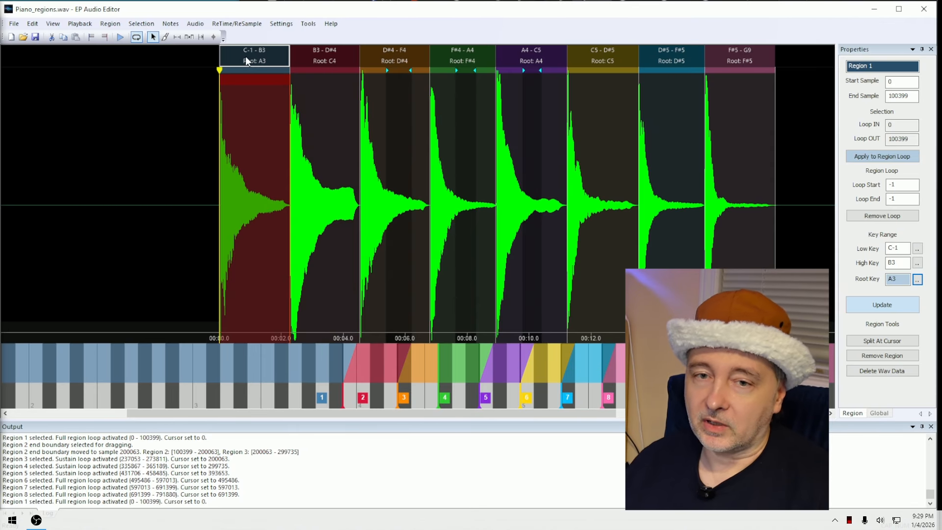
# Step: Remove all regions from the piano recording and confirm the removal
pyautogui.moveTo(565, 416); pyautogui.dragTo(619, 415)
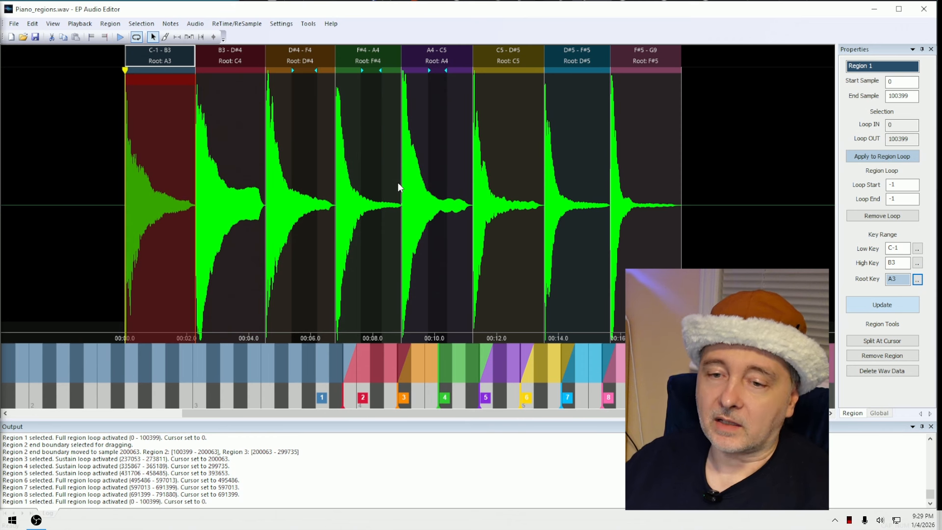
pyautogui.click(117, 24)
pyautogui.click(122, 14)
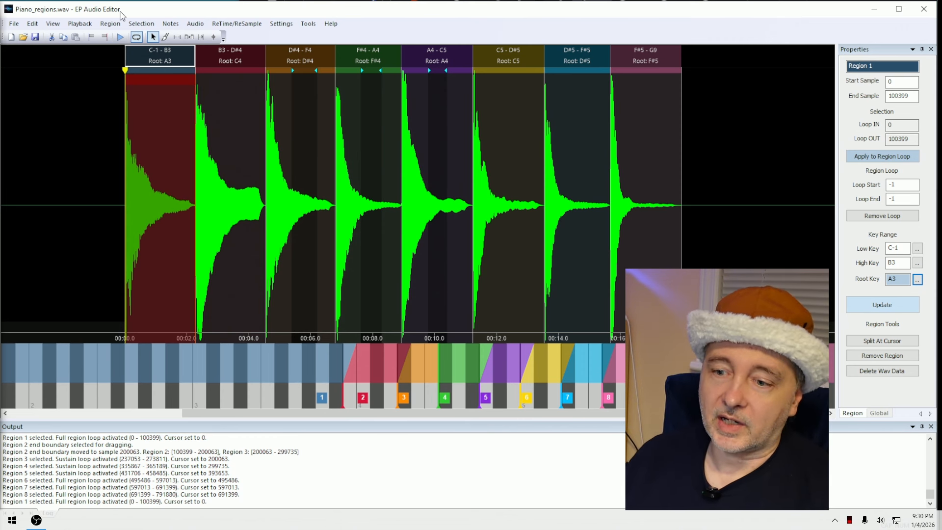
pyautogui.click(110, 24)
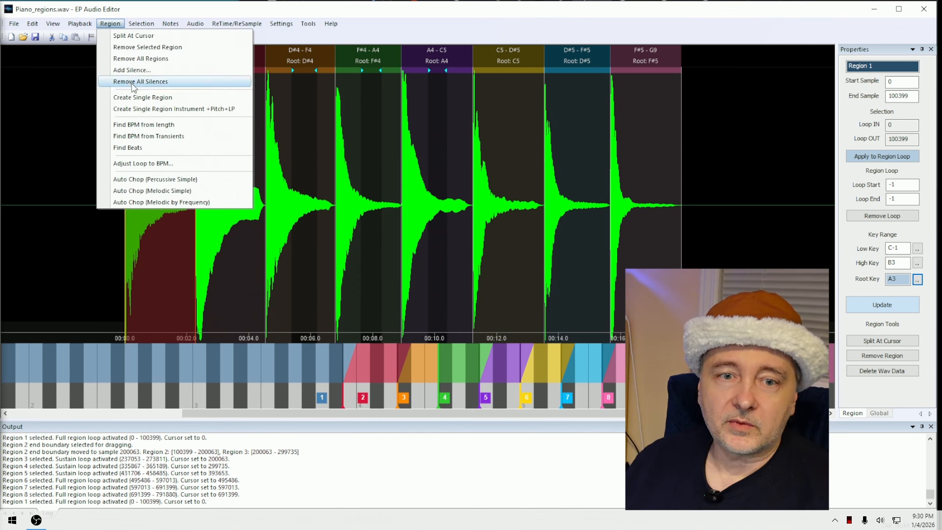
pyautogui.click(146, 57)
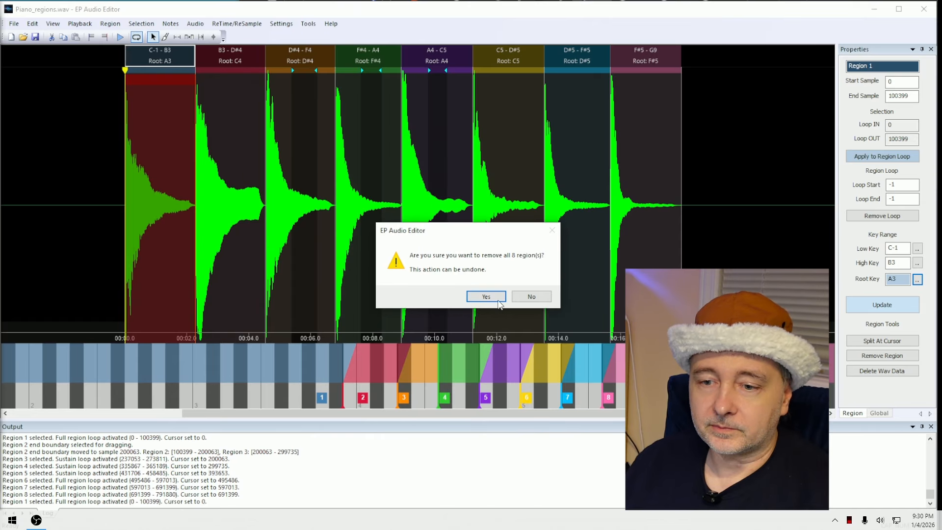
pyautogui.click(498, 302)
# Step: Create new regions from the detected pitches with Auto Chop (Melodic by Frequency)
pyautogui.click(110, 24)
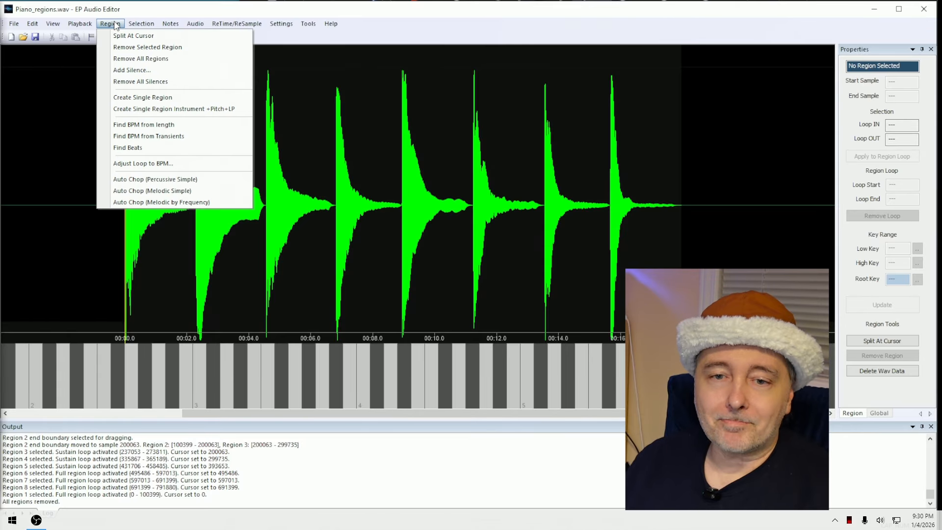
pyautogui.click(91, 231)
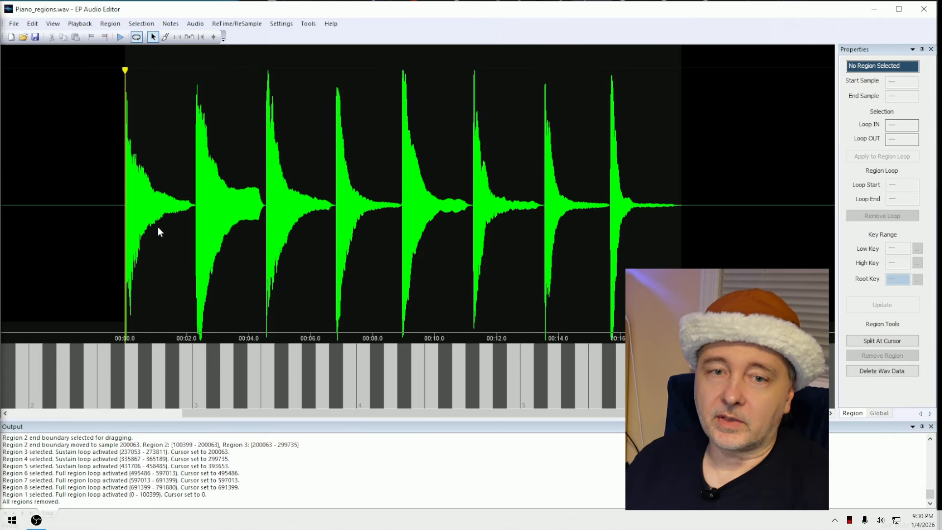
pyautogui.click(141, 23)
pyautogui.moveTo(110, 24)
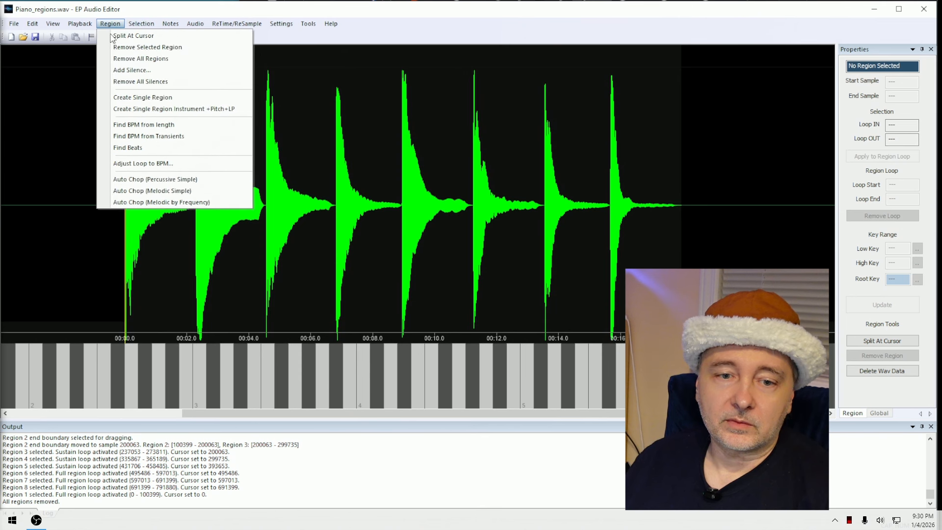
pyautogui.click(184, 203)
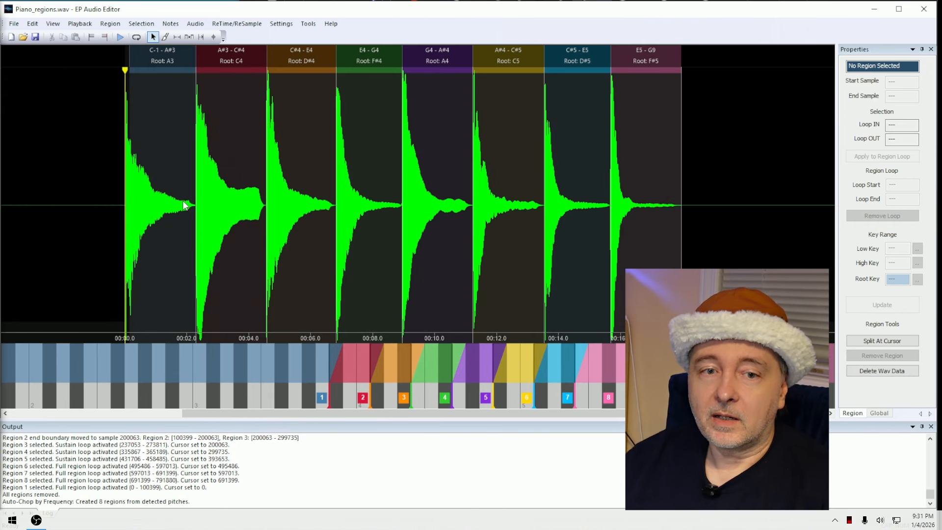
# Step: Move the first region's start boundary to sample 1 so that it includes the note's attack
pyautogui.scroll(3, 101, 97)
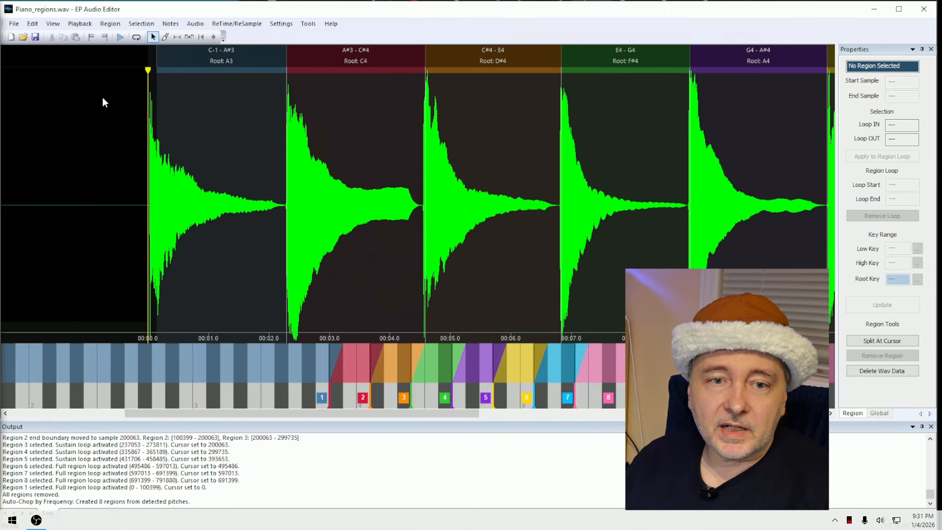
pyautogui.scroll(-3, 163, 88)
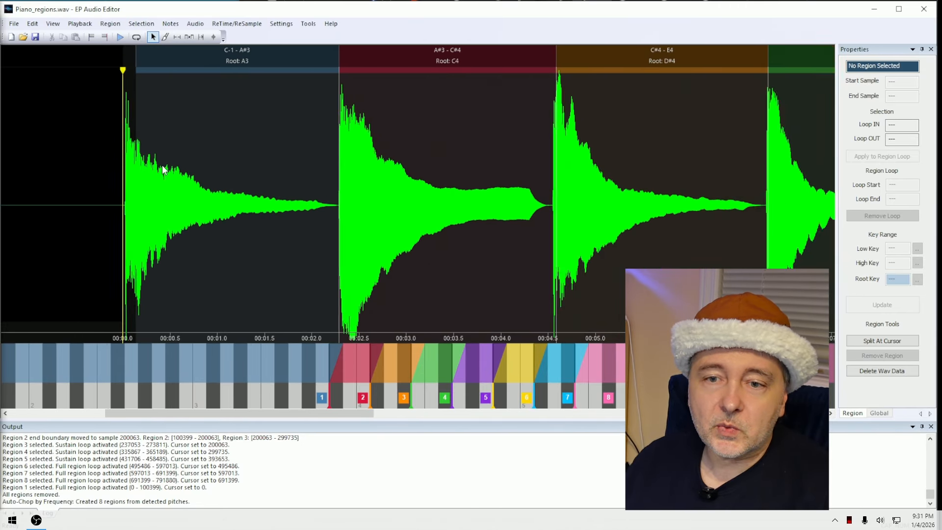
pyautogui.scroll(2, 144, 66)
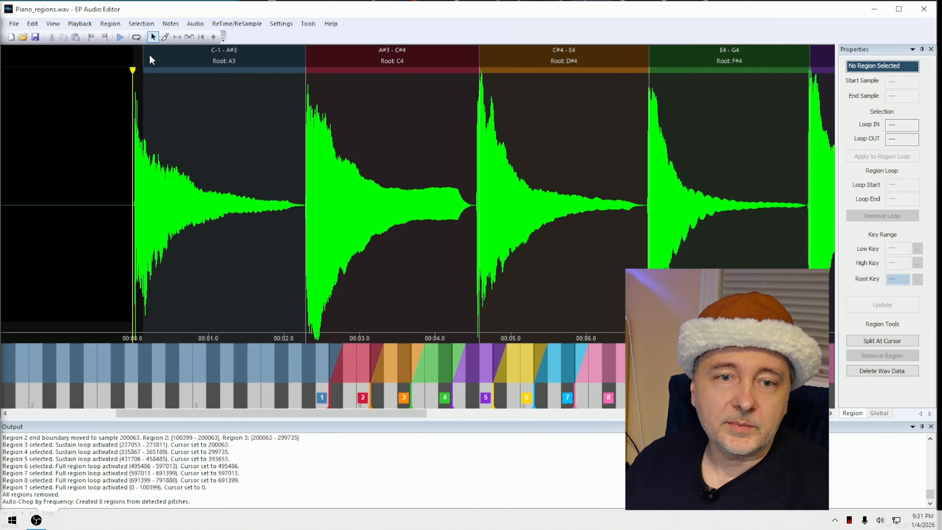
pyautogui.moveTo(143, 57); pyautogui.dragTo(123, 57)
pyautogui.scroll(-1, 135, 96)
pyautogui.scroll(-1, 136, 98)
pyautogui.scroll(-1, 481, 140)
pyautogui.scroll(1, 638, 148)
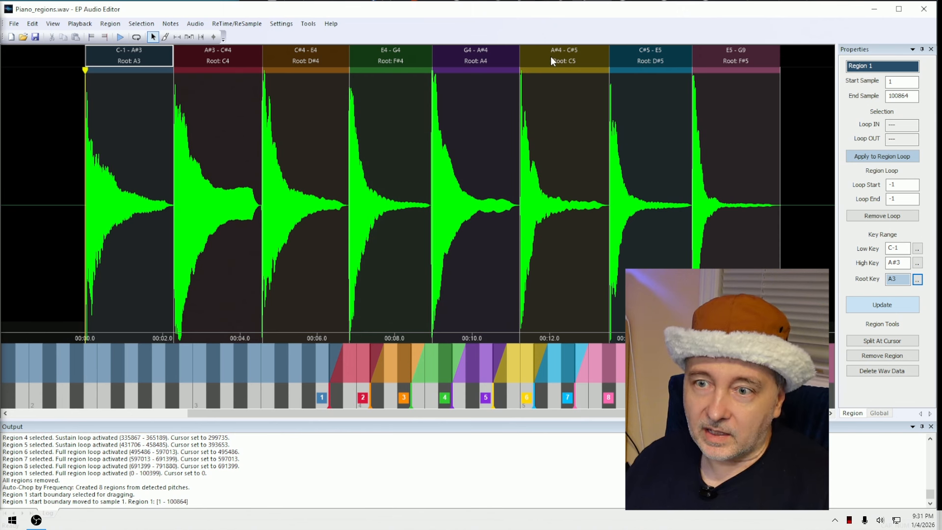
# Step: Move the boundary between the fourth and fifth regions to sample 393836, just before the fifth note's attack
pyautogui.click(671, 61)
pyautogui.click(740, 60)
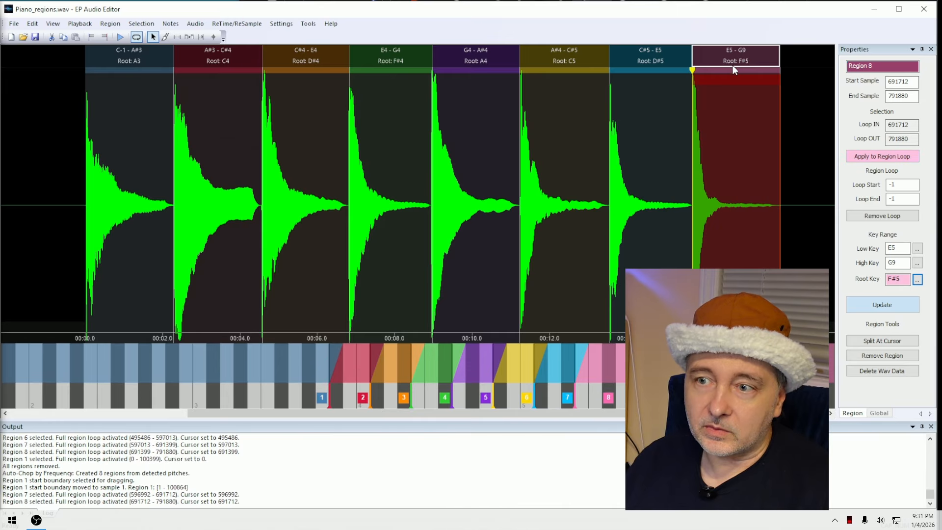
pyautogui.click(383, 59)
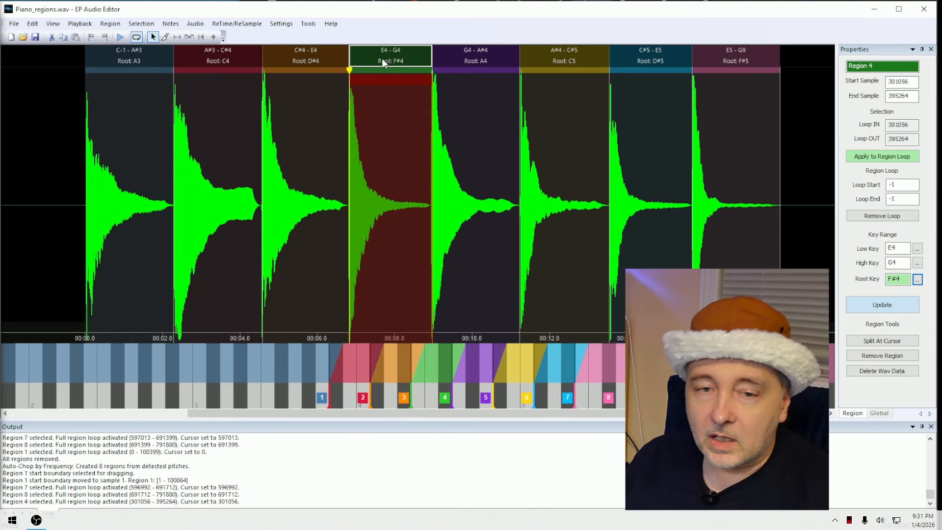
pyautogui.click(467, 52)
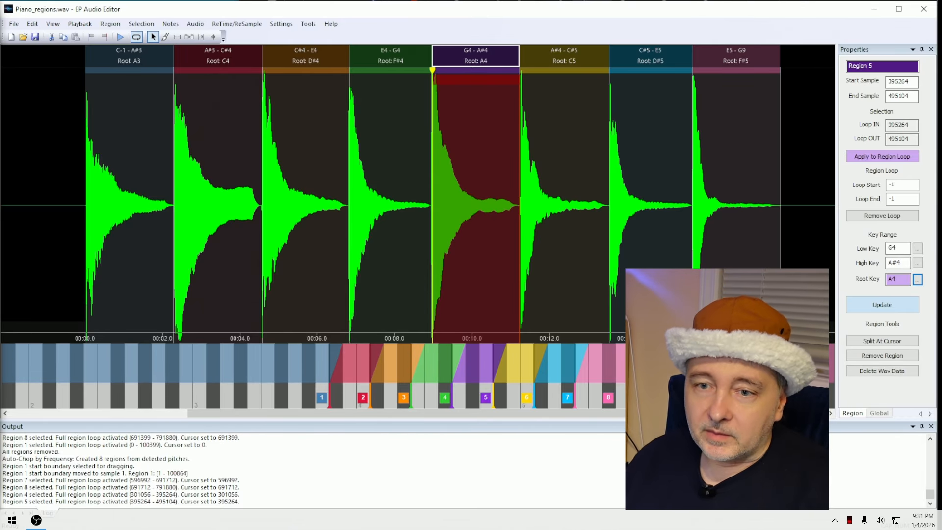
pyautogui.scroll(3, 472, 169)
pyautogui.scroll(5, 459, 146)
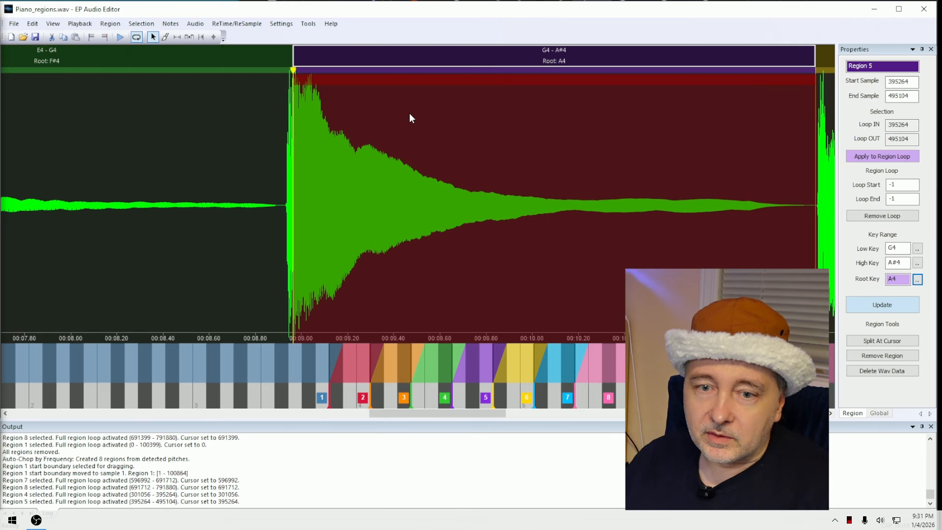
pyautogui.moveTo(263, 57); pyautogui.dragTo(251, 58)
pyautogui.scroll(-5, 493, 181)
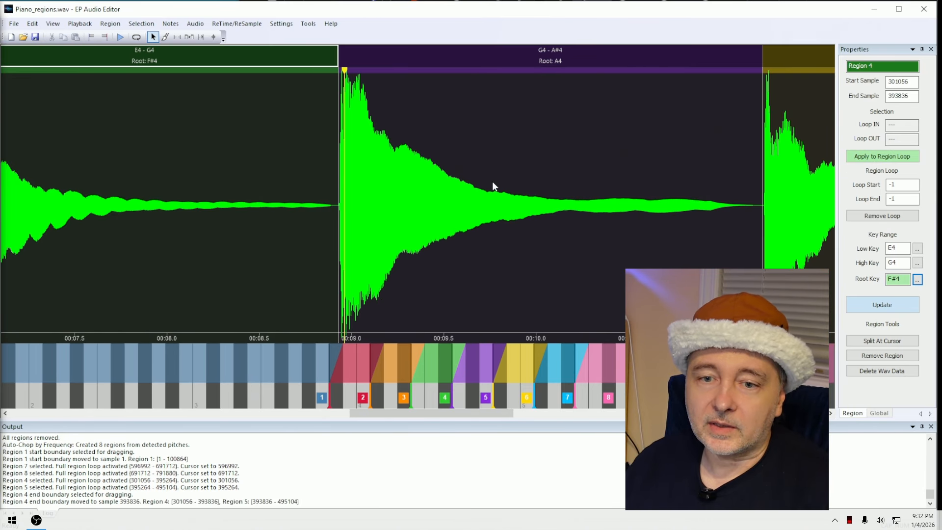
# Step: Move the boundary between the fifth and sixth regions to sample 495404, just before the sixth note's attack
pyautogui.scroll(4, 260, 141)
pyautogui.scroll(-4, 515, 176)
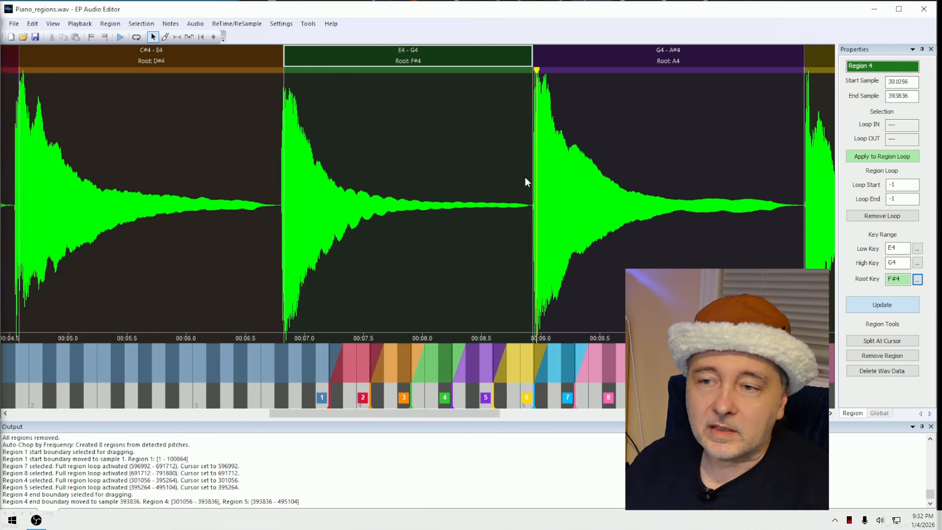
pyautogui.scroll(4, 764, 178)
pyautogui.scroll(5, 763, 183)
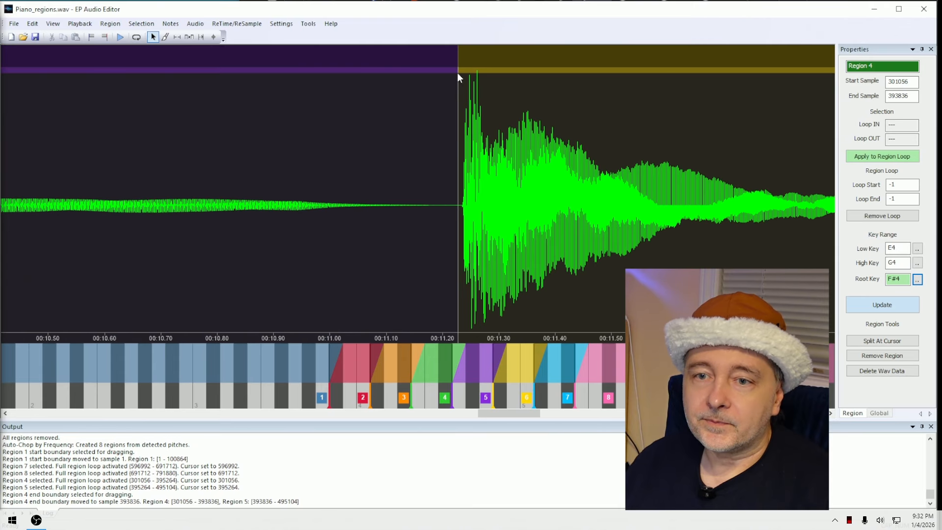
pyautogui.click(456, 53)
pyautogui.moveTo(457, 53); pyautogui.dragTo(461, 51)
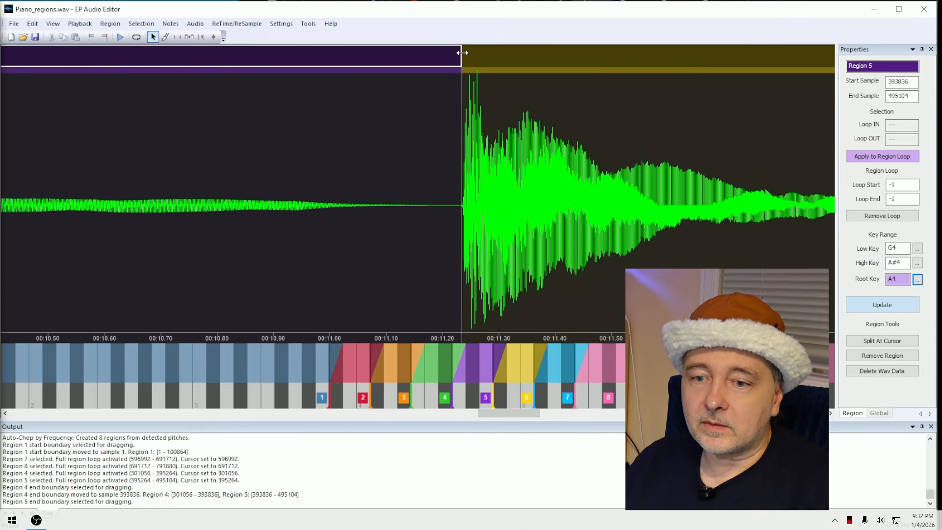
pyautogui.scroll(-10, 650, 182)
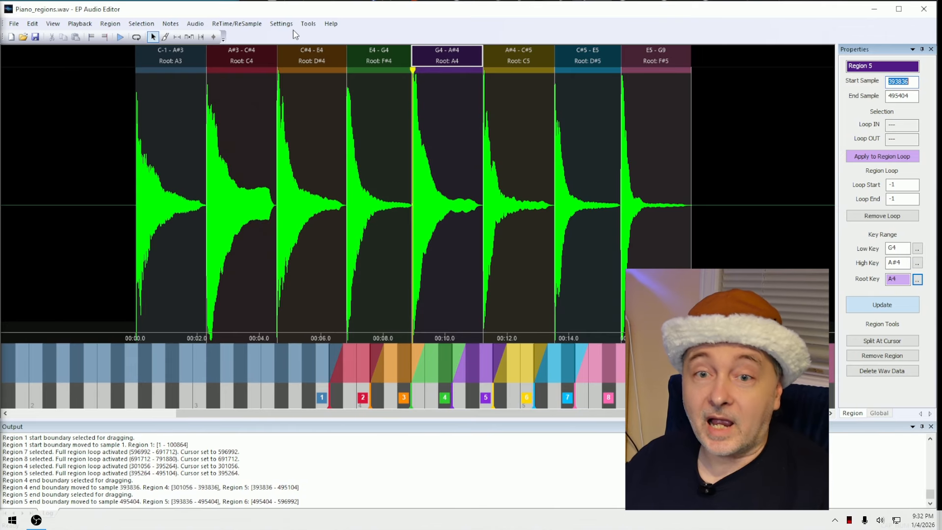
pyautogui.click(308, 23)
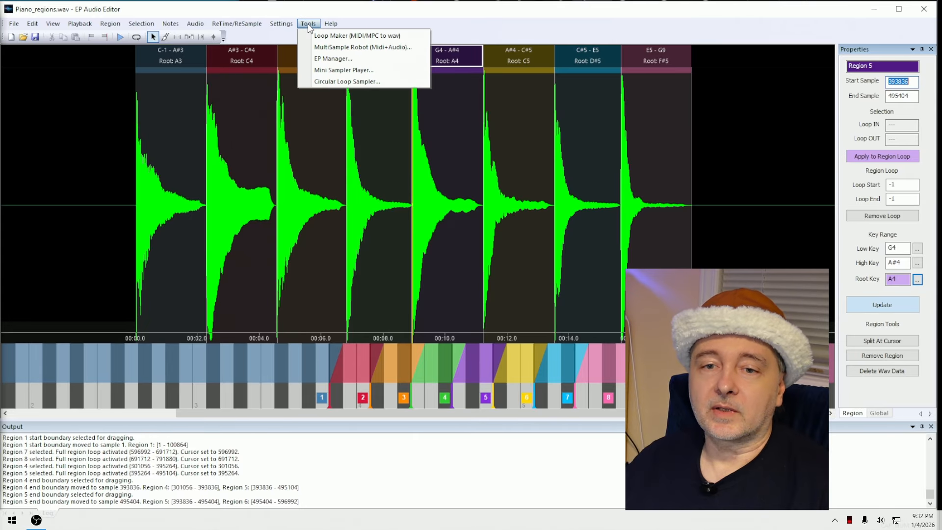
pyautogui.click(329, 83)
pyautogui.click(470, 295)
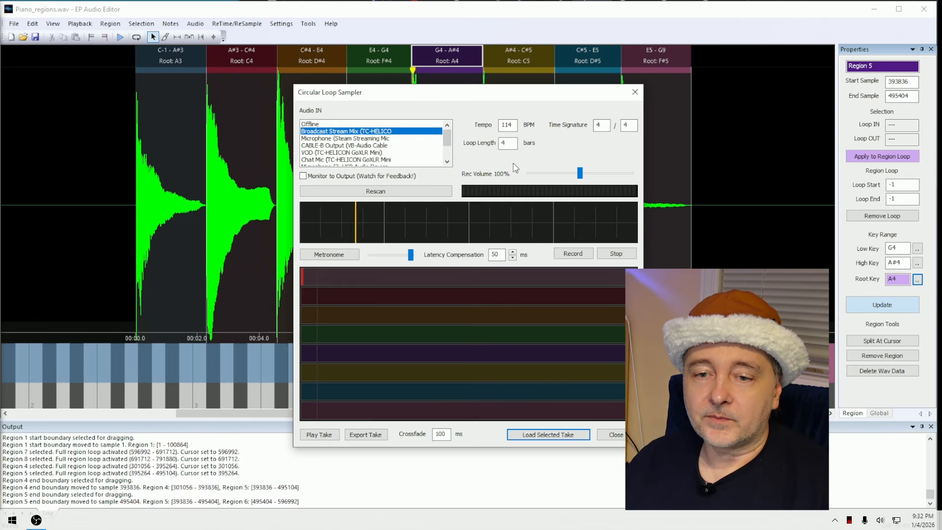
pyautogui.press('Return')
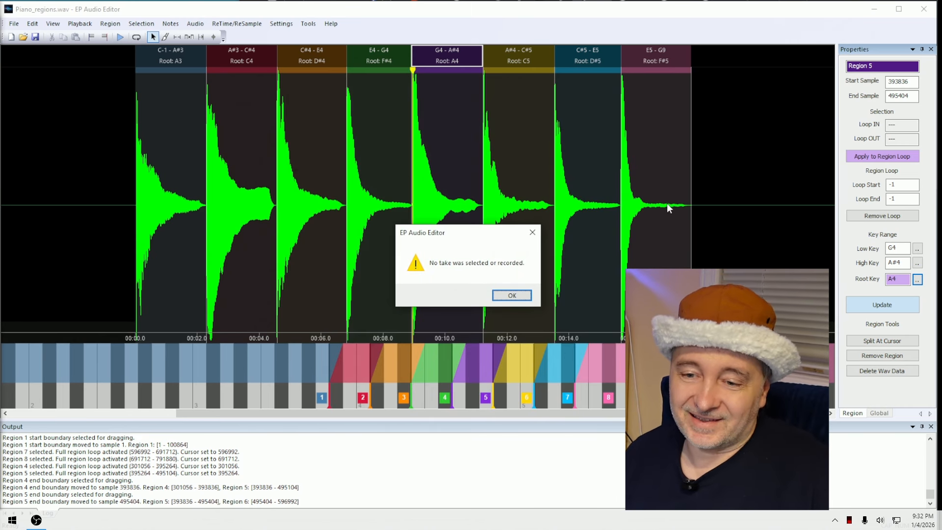
pyautogui.click(521, 297)
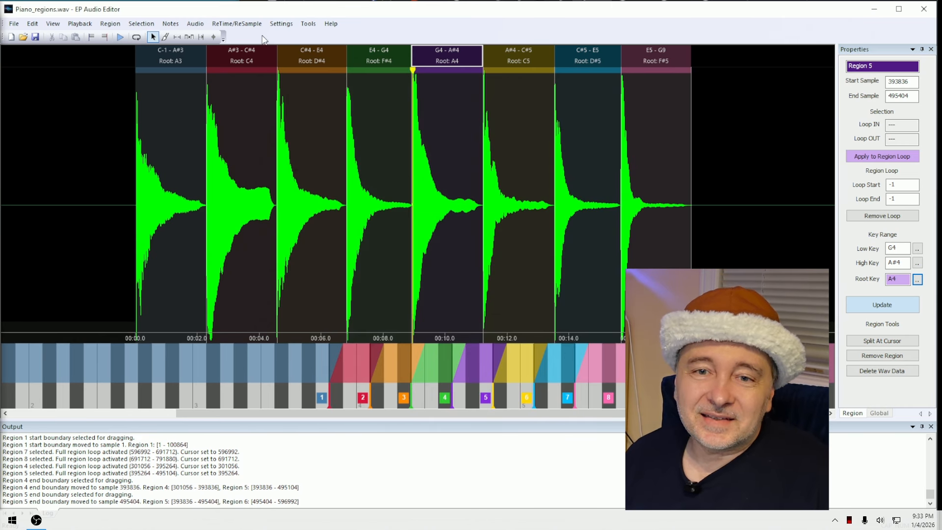
# Step: Open the Circular Loop Sampler and set its tempo to 120 BPM
pyautogui.click(302, 24)
pyautogui.click(327, 80)
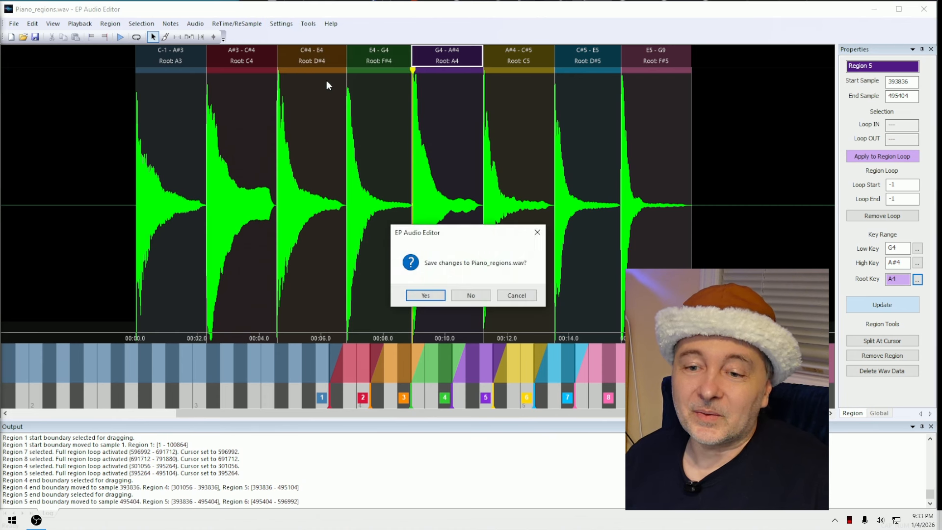
pyautogui.click(443, 296)
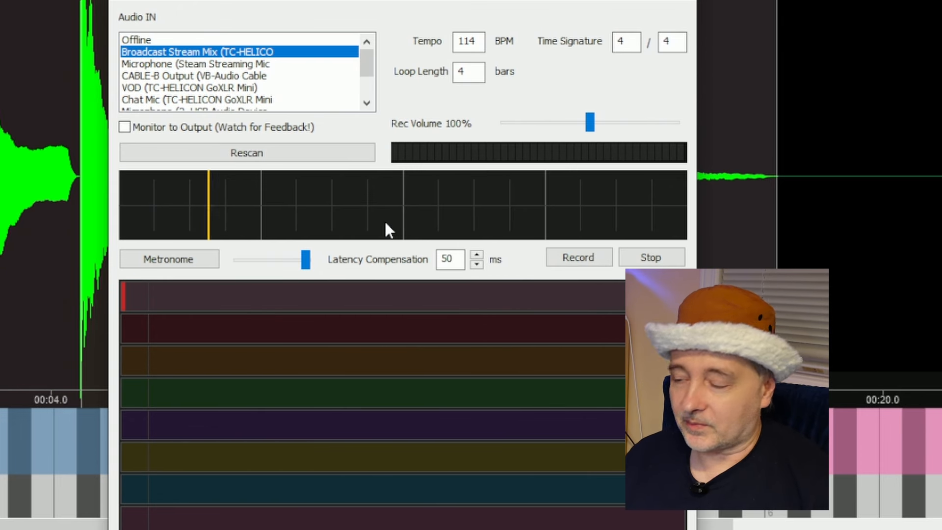
pyautogui.doubleClick(483, 45)
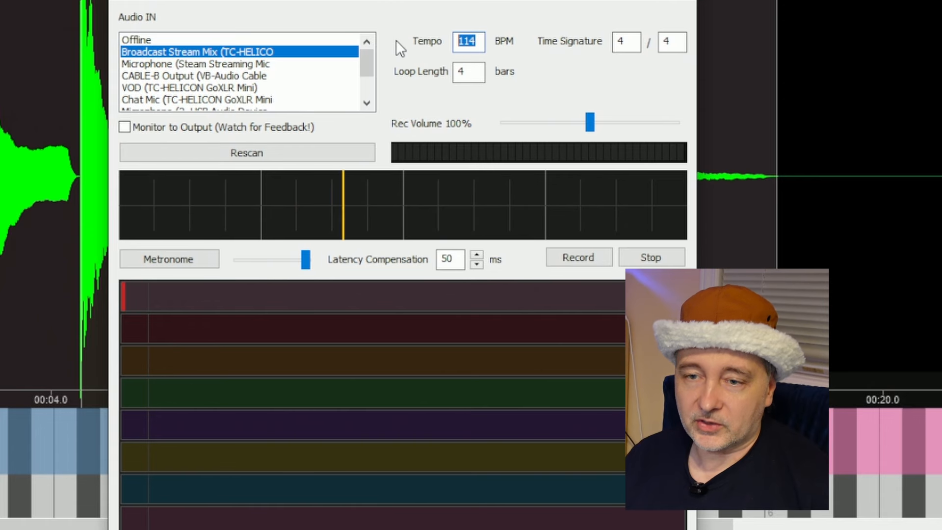
pyautogui.write('120')
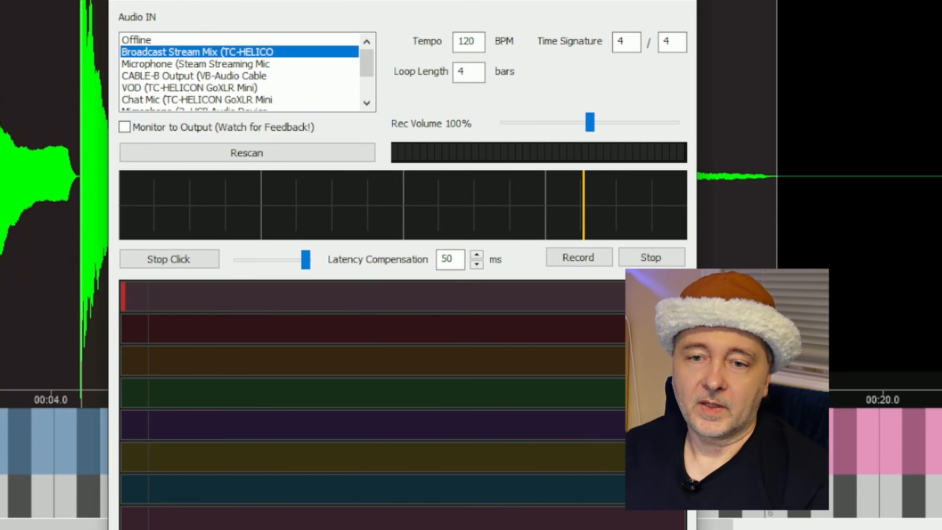
# Step: Rescan the audio inputs, record looped takes from the YOTTO YCM-20 microphone, and stop the recording and metronome click
pyautogui.click(311, 152)
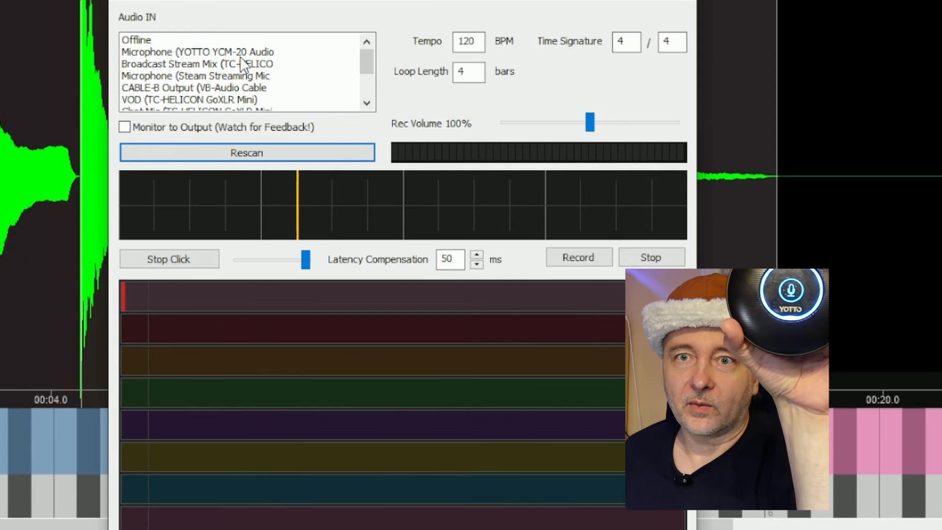
pyautogui.click(239, 54)
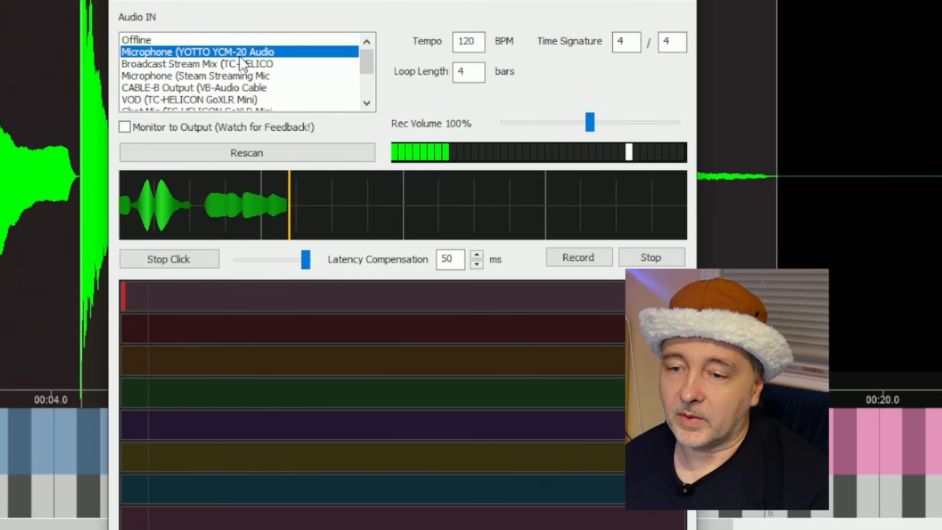
pyautogui.click(573, 258)
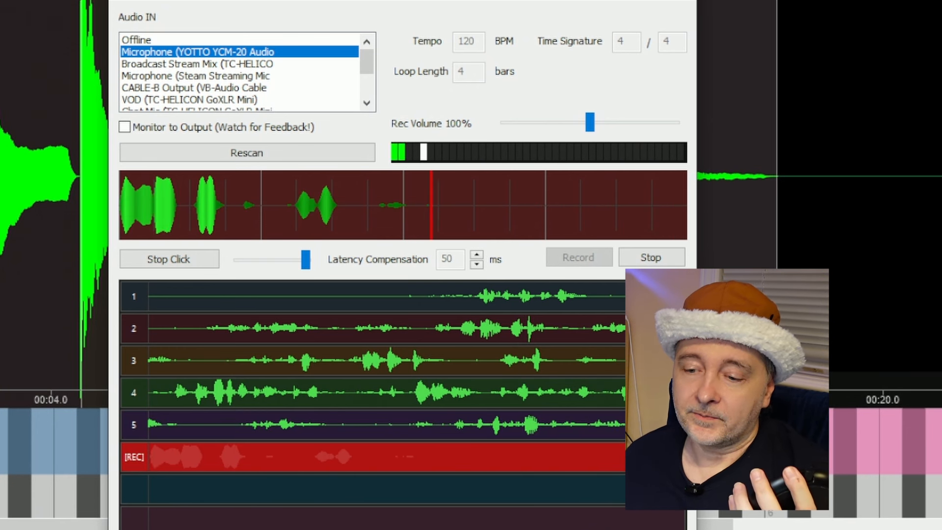
pyautogui.click(664, 252)
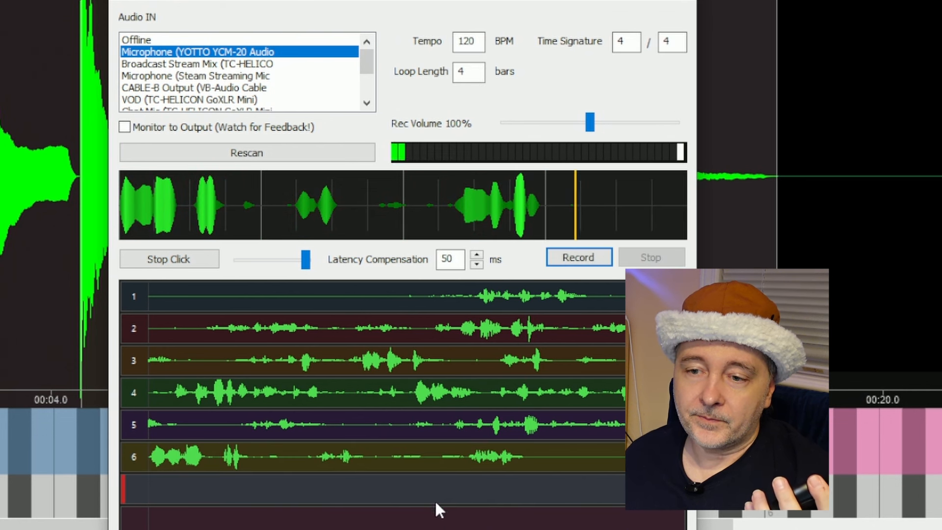
pyautogui.click(170, 257)
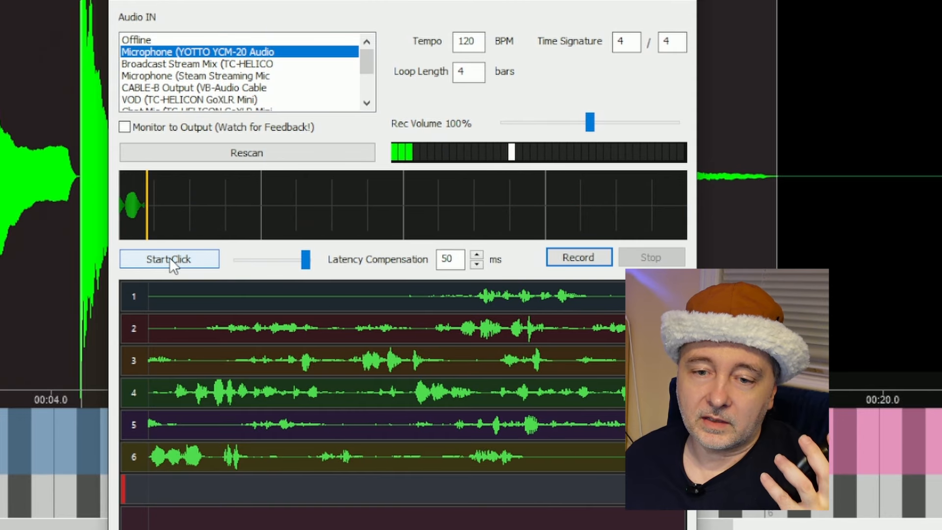
# Step: Play back take 4 and load it into the editor
pyautogui.click(323, 385)
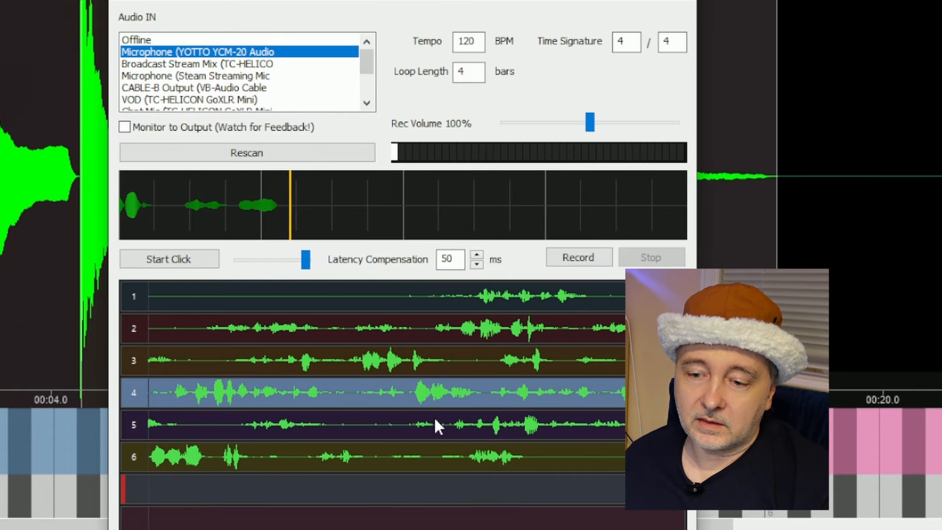
pyautogui.click(364, 392)
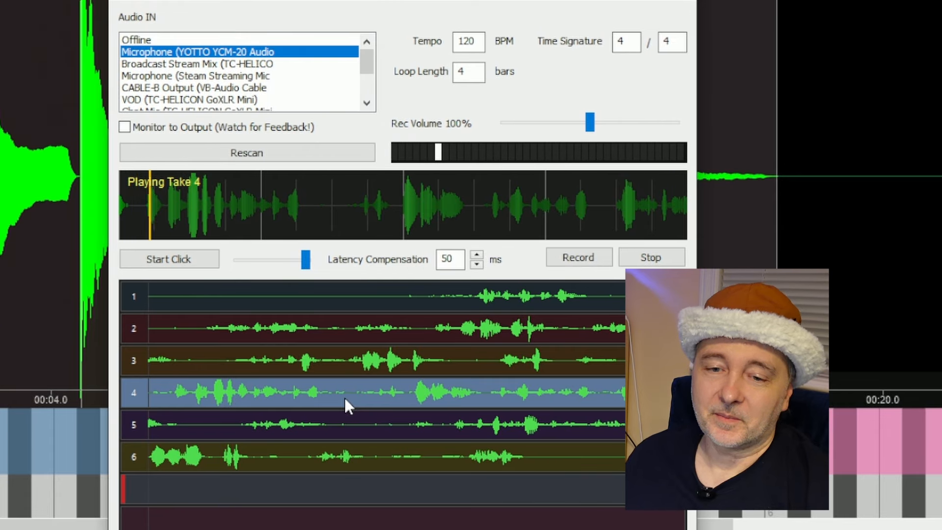
pyautogui.press('space')
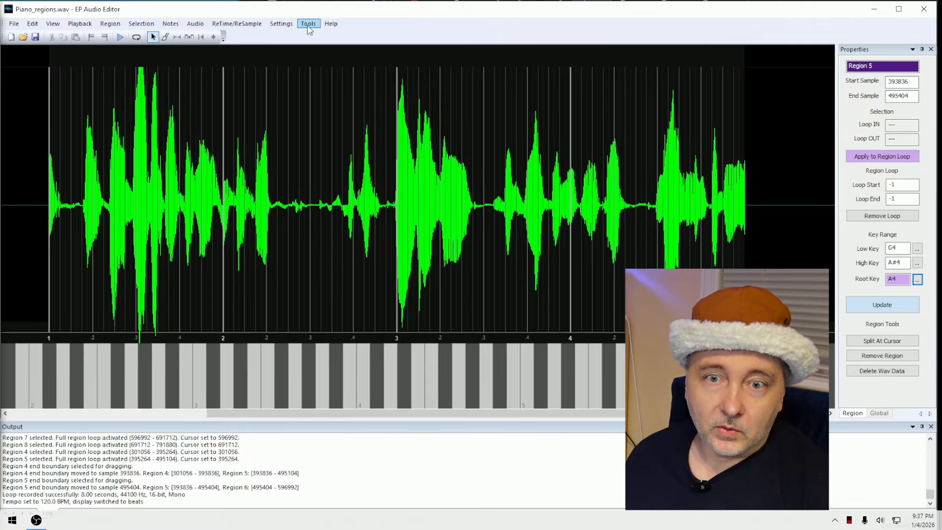
# Step: Examine the MultiSample Robot's audio input, MIDI output and sampling settings, and close the tool
pyautogui.click(308, 25)
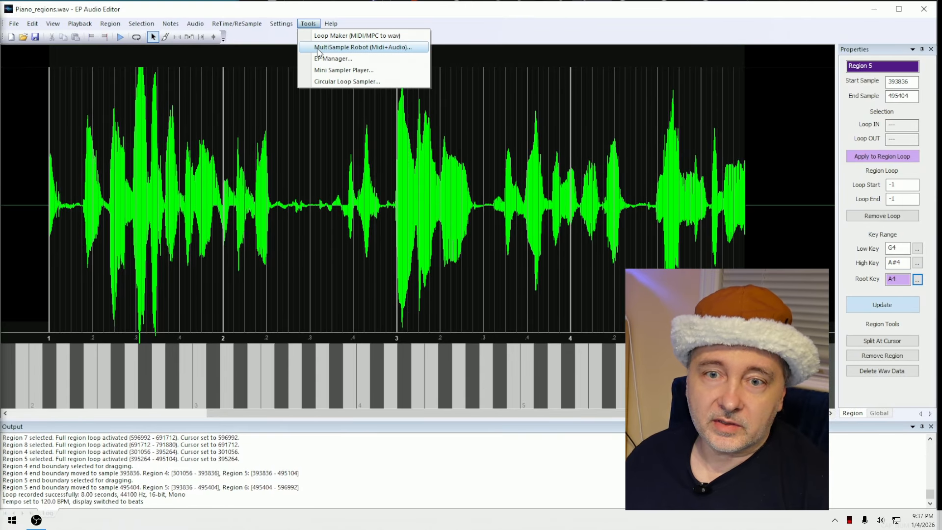
pyautogui.click(319, 47)
pyautogui.click(405, 293)
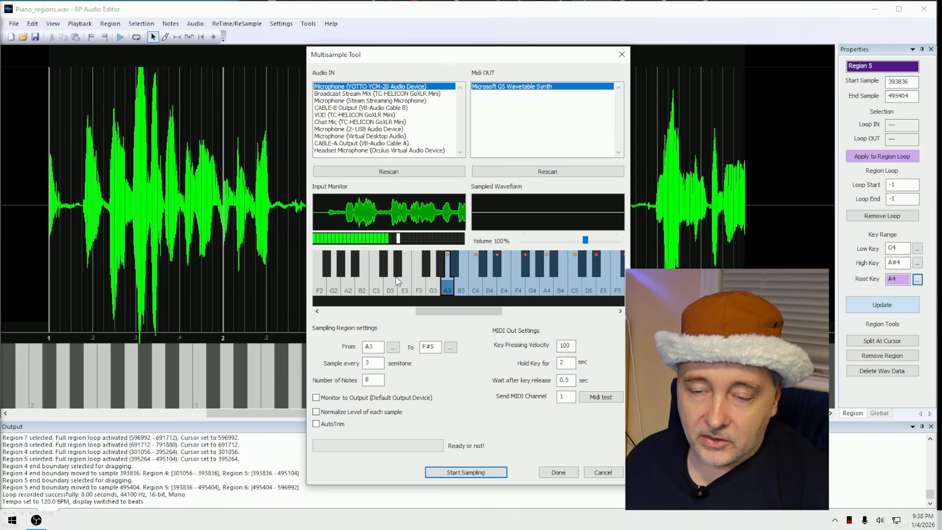
pyautogui.click(559, 472)
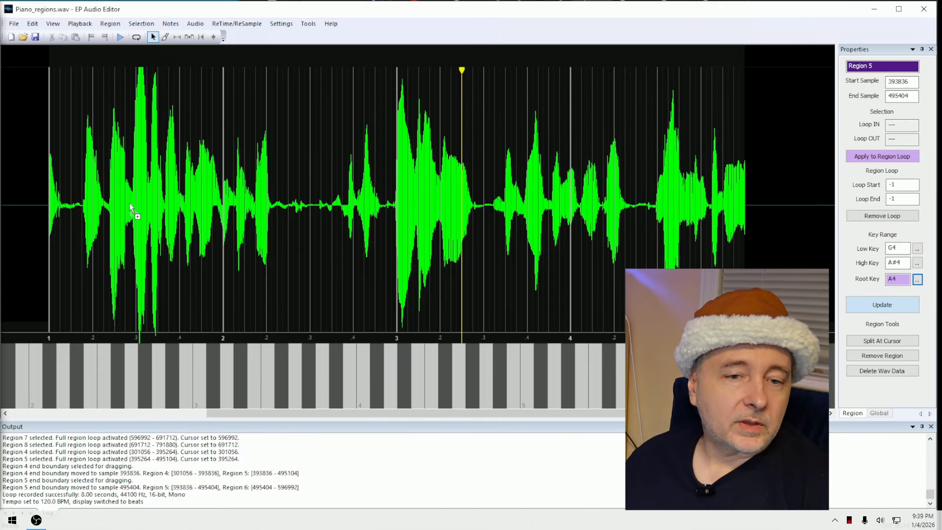
# Step: Load Drum_kit_22.wav into the editor without saving the current audio
pyautogui.moveTo(132, 209); pyautogui.dragTo(349, 210)
pyautogui.click(467, 296)
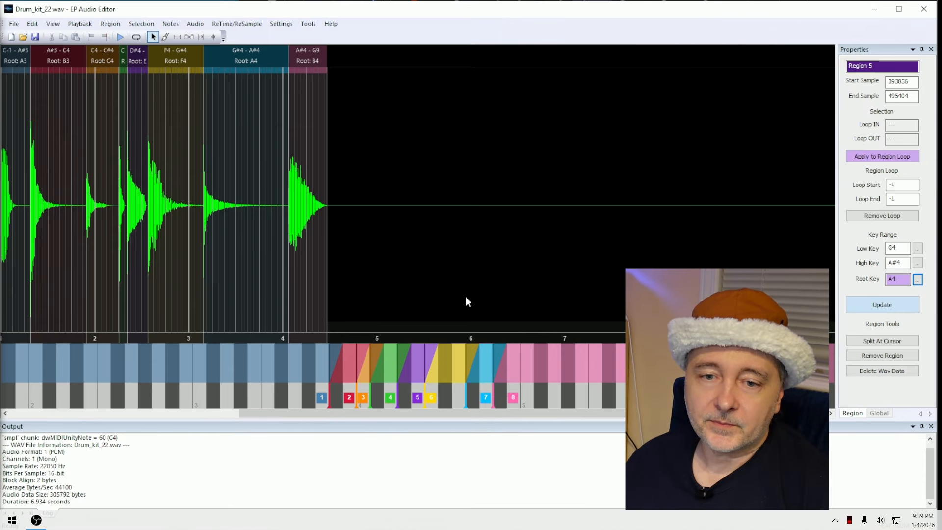
pyautogui.scroll(5, 131, 187)
pyautogui.moveTo(302, 410); pyautogui.dragTo(125, 397)
# Step: Switch the timeline display from beats to time
pyautogui.click(52, 24)
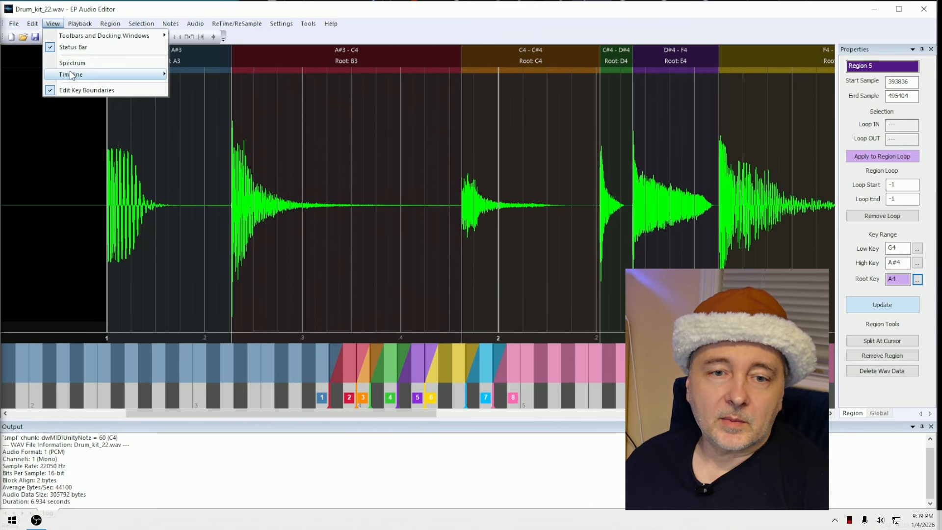
pyautogui.moveTo(72, 74)
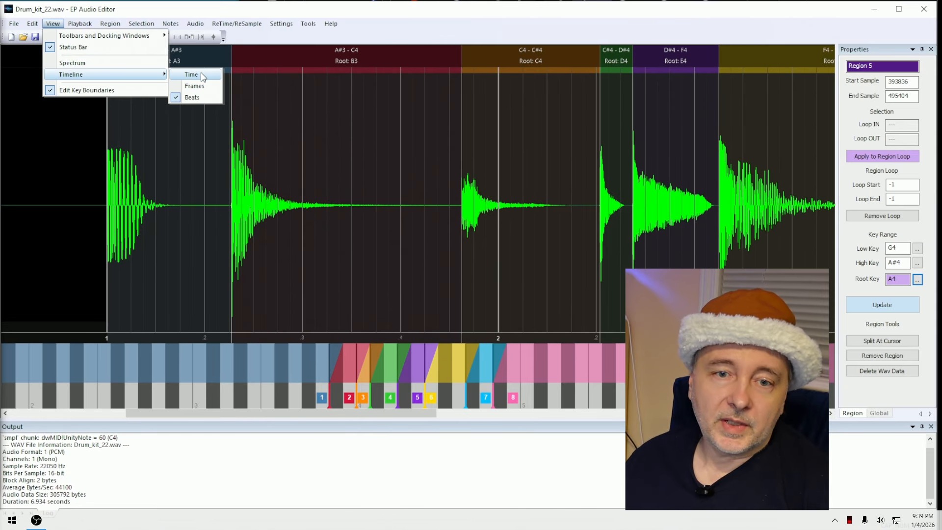
pyautogui.click(192, 74)
pyautogui.moveTo(275, 411); pyautogui.dragTo(331, 418)
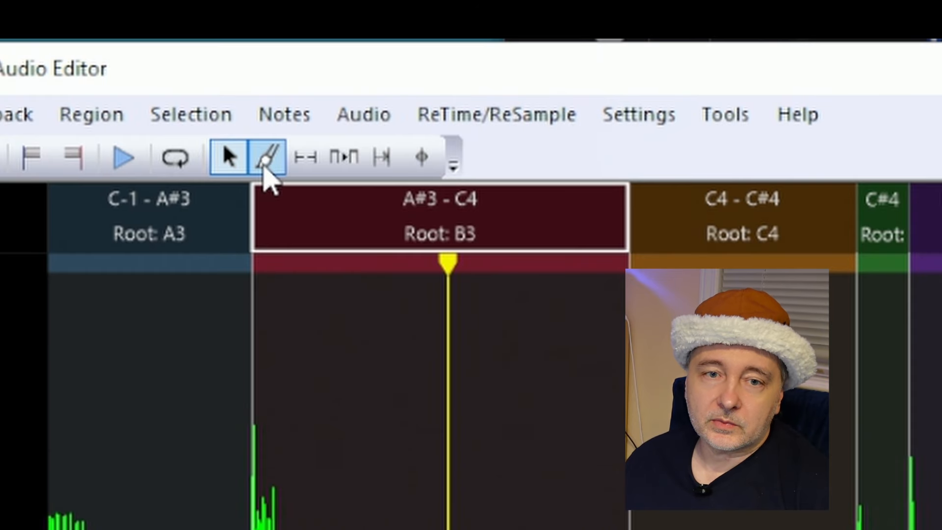
# Step: Paint a level envelope with two swells over the second region, from about 0.7 to 1.7 seconds
pyautogui.click(266, 164)
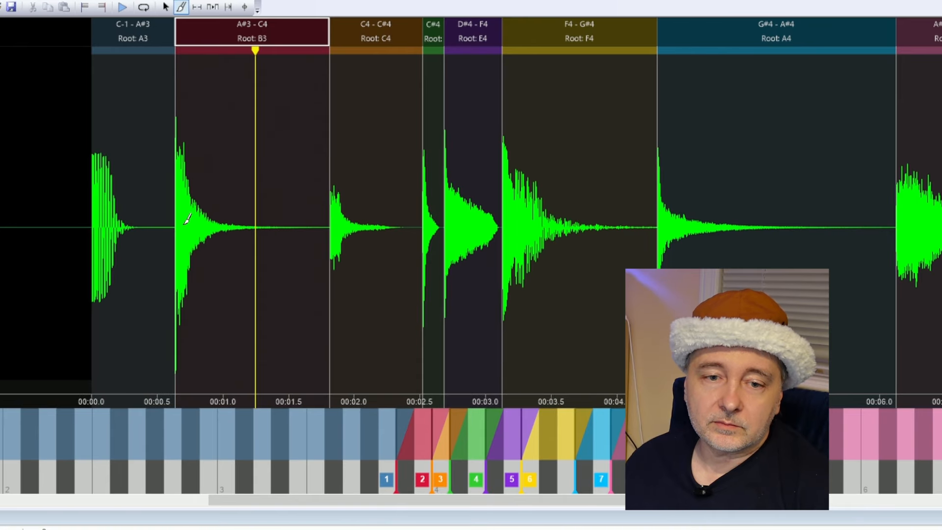
pyautogui.moveTo(187, 221)
pyautogui.mouseDown()
pyautogui.moveTo(213, 168)
pyautogui.moveTo(234, 205)
pyautogui.mouseUp()
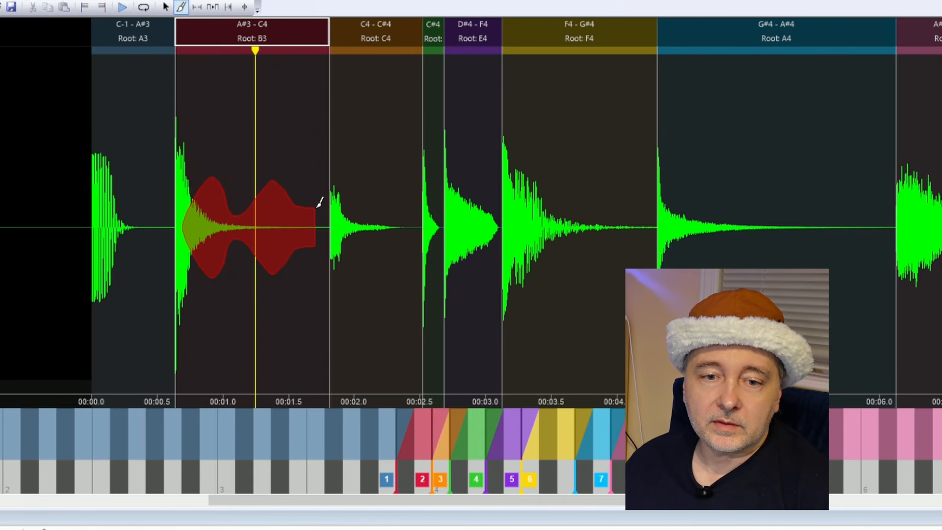
pyautogui.moveTo(317, 207); pyautogui.dragTo(317, 207)
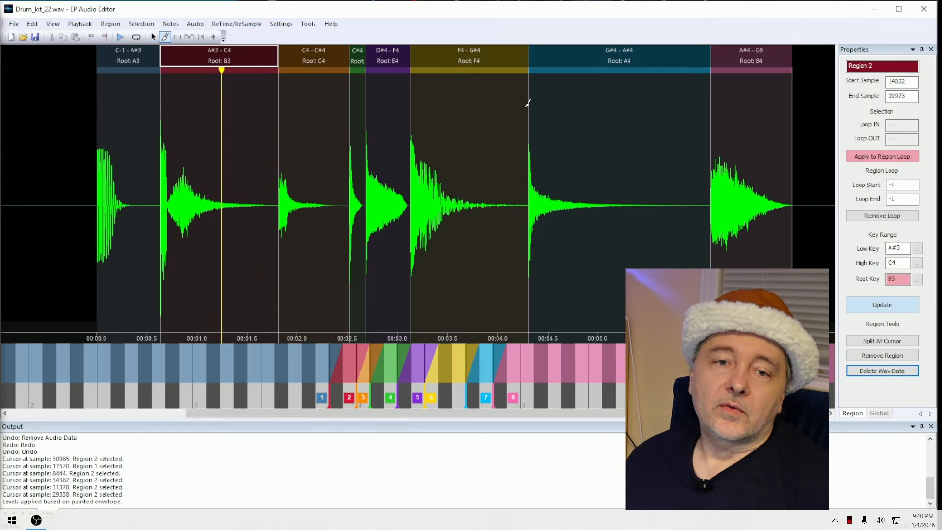
# Step: Select the whole second region and nudge its audio to the right, into the sixth region
pyautogui.click(191, 39)
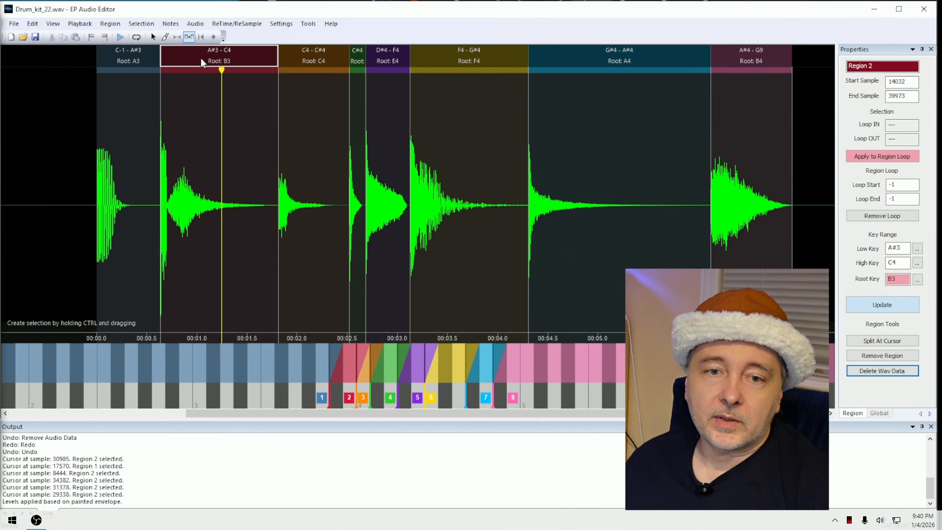
pyautogui.doubleClick(201, 60)
pyautogui.moveTo(220, 82); pyautogui.dragTo(479, 185)
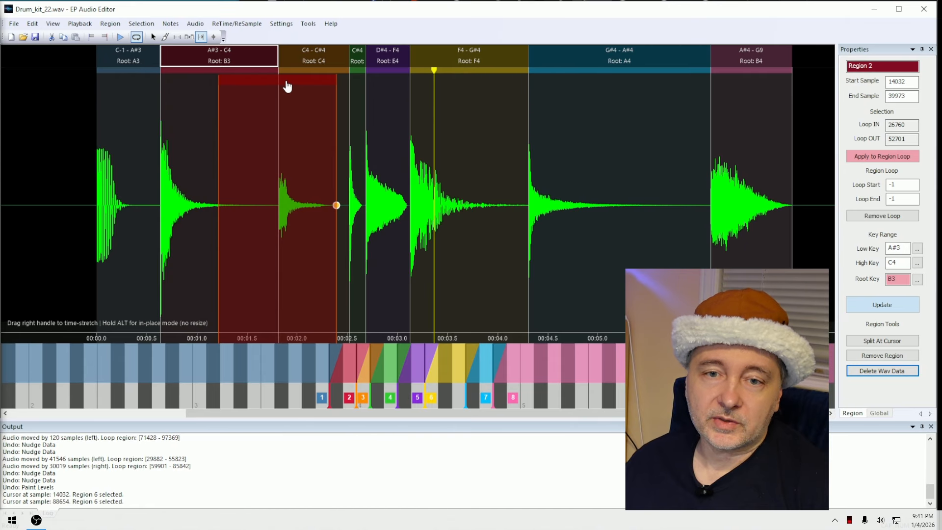
# Step: Time-stretch the second region's drum hit in place to about 1.91x its length, play it and undo the stretch
pyautogui.moveTo(288, 85); pyautogui.dragTo(204, 82)
pyautogui.moveTo(221, 205); pyautogui.dragTo(272, 199)
pyautogui.press('alt')
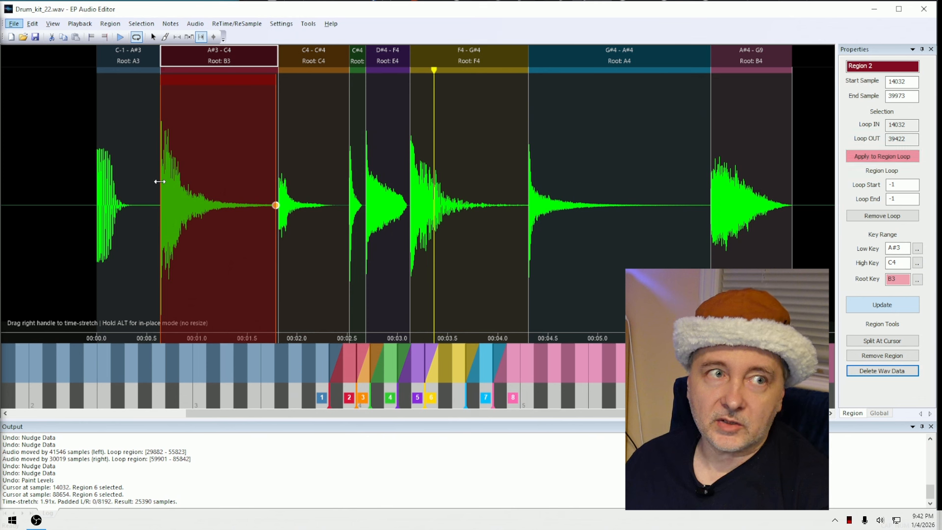
pyautogui.click(151, 193)
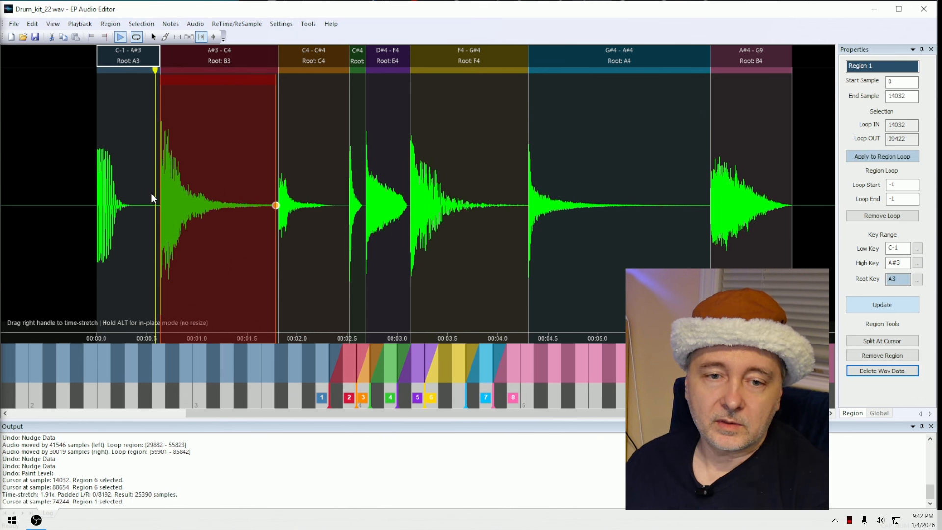
pyautogui.hotkey('ctrl', 'z')
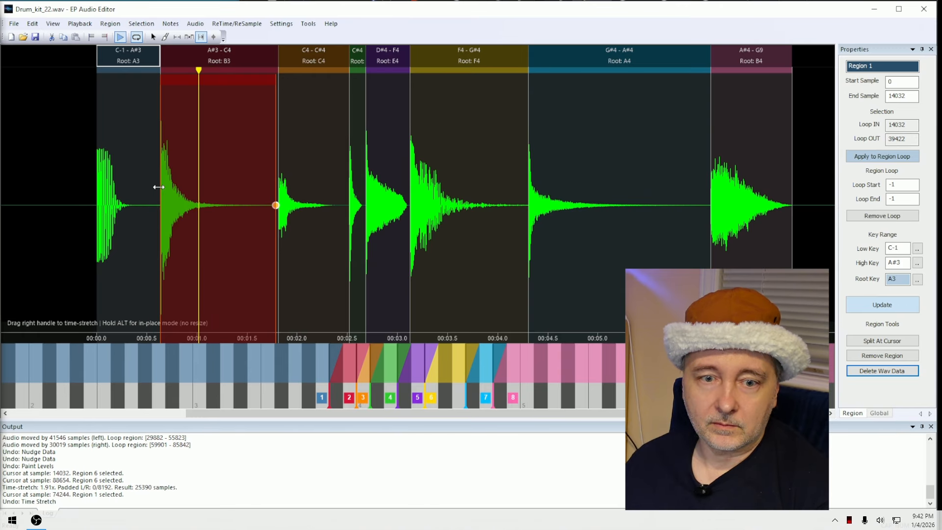
# Step: Redo the time stretch and retime the second region's drum hit to about 0.54x and a further 0.76x, with compensating regions adjusting
pyautogui.hotkey('ctrl', 'y')
pyautogui.click(214, 38)
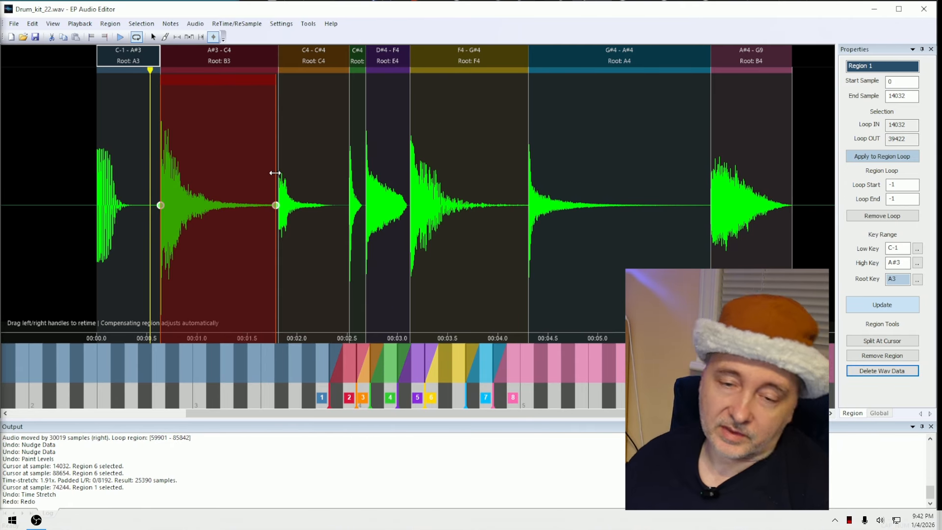
pyautogui.moveTo(276, 205); pyautogui.dragTo(276, 209)
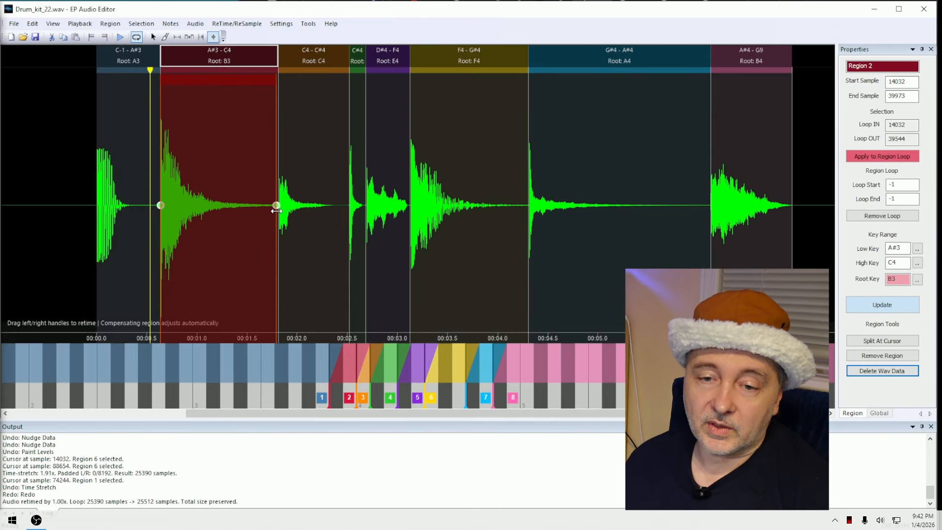
pyautogui.moveTo(270, 206); pyautogui.dragTo(392, 209)
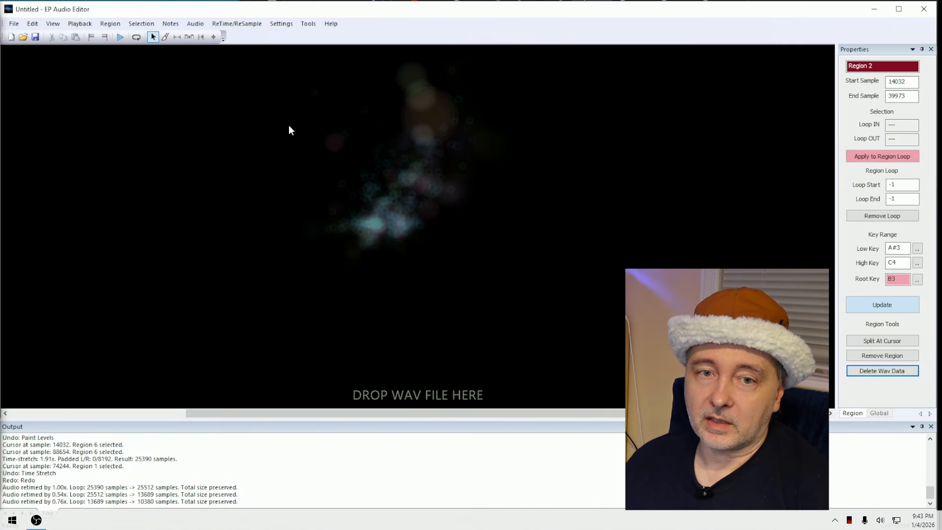
# Step: Load Piano_regions.wav into the empty editor
pyautogui.click(239, 25)
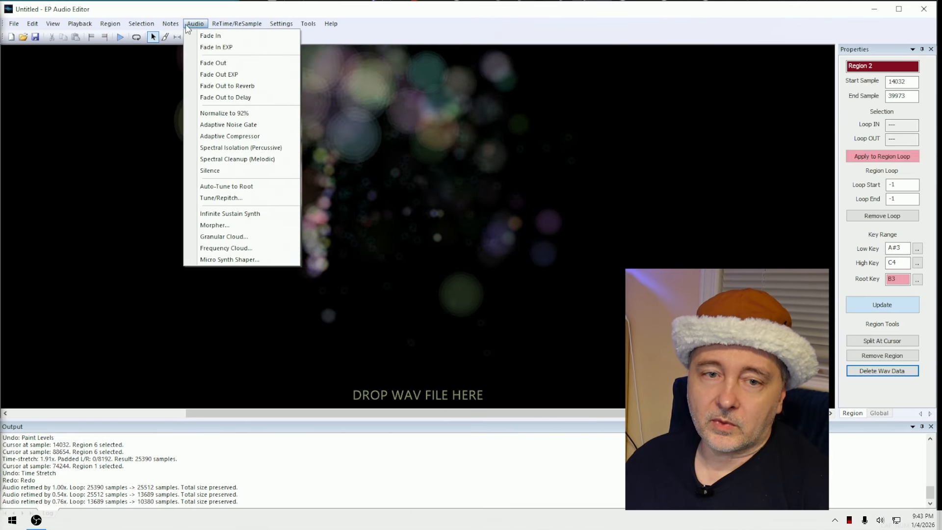
pyautogui.moveTo(170, 26)
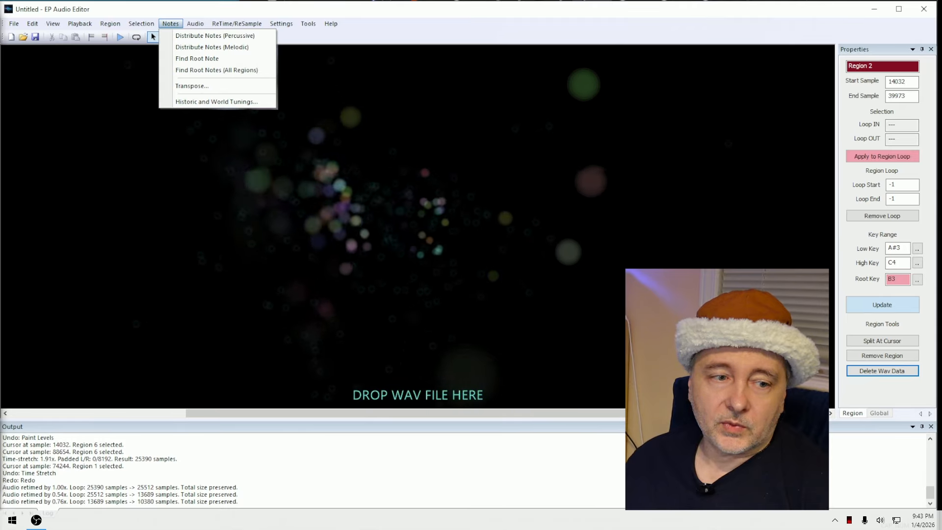
pyautogui.moveTo(0, 278); pyautogui.dragTo(393, 279)
# Step: Open the Historic and World Tunings tool and browse its list of tuning systems, from the standard tunings to the experimental scales
pyautogui.click(171, 24)
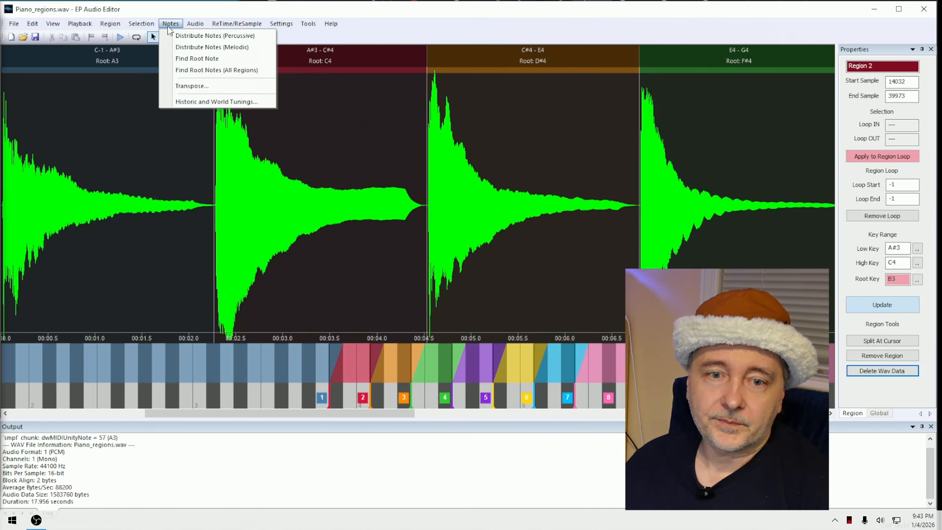
pyautogui.click(206, 101)
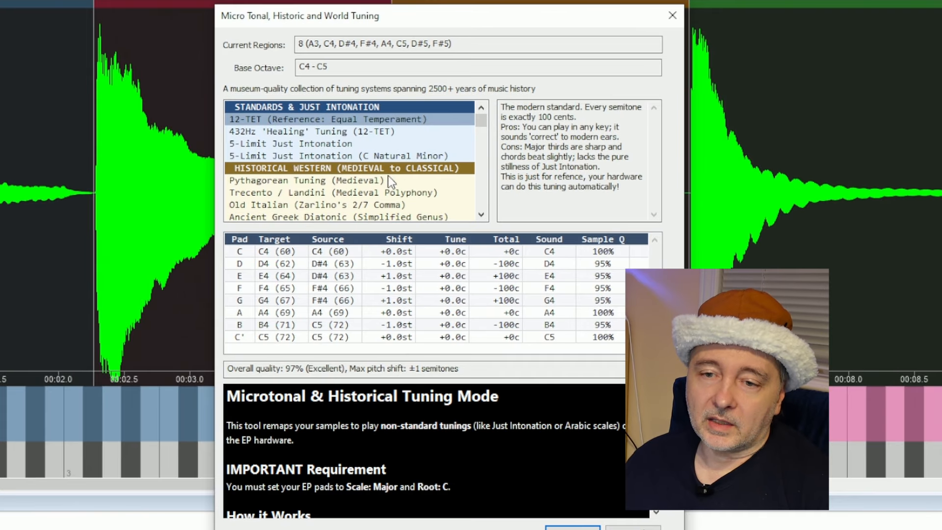
pyautogui.scroll(-10, 425, 193)
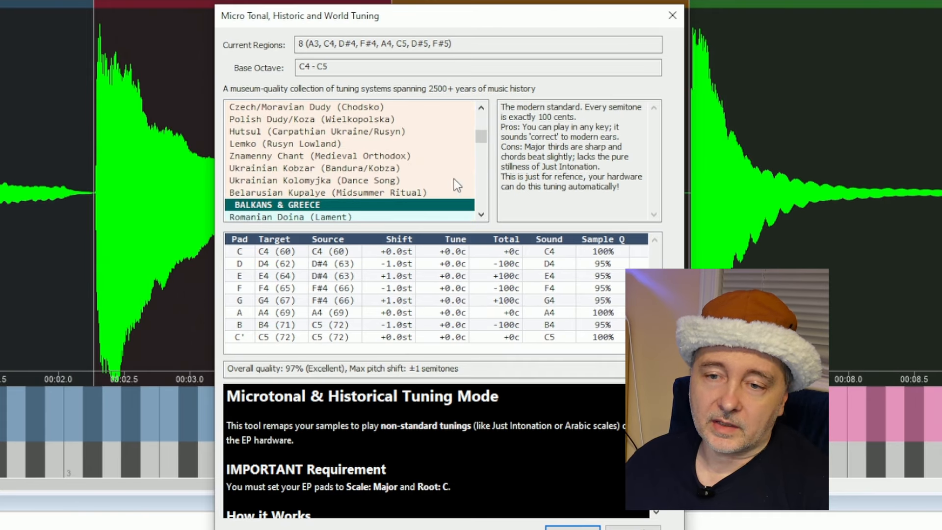
pyautogui.scroll(-15, 484, 149)
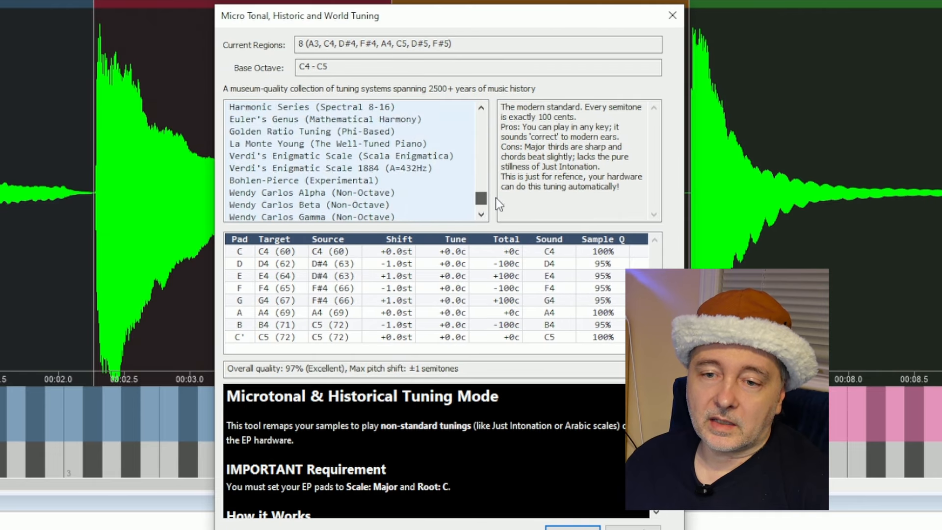
pyautogui.moveTo(496, 202); pyautogui.dragTo(501, 167)
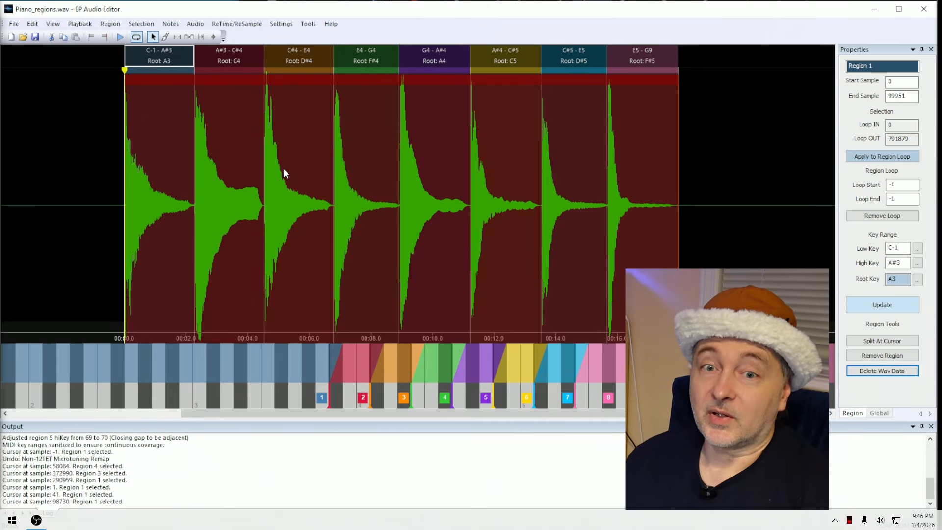
pyautogui.click(170, 24)
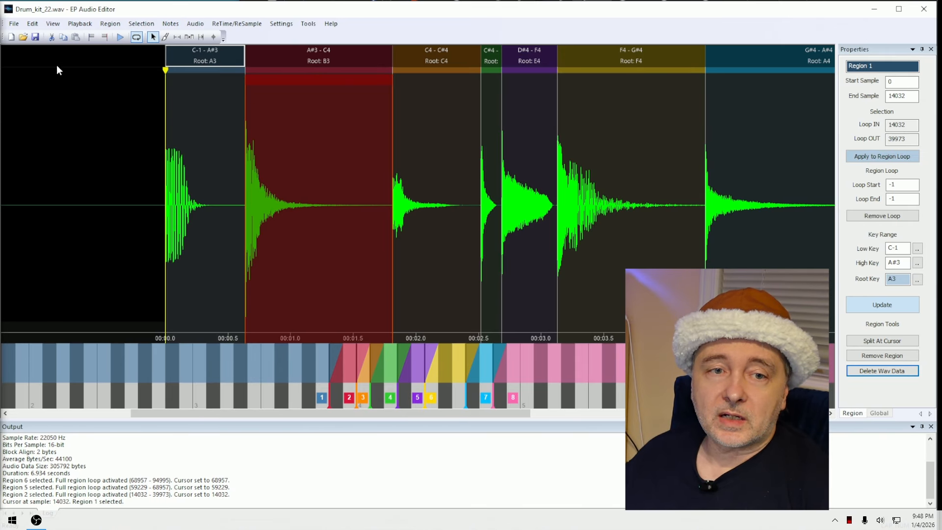
pyautogui.click(219, 24)
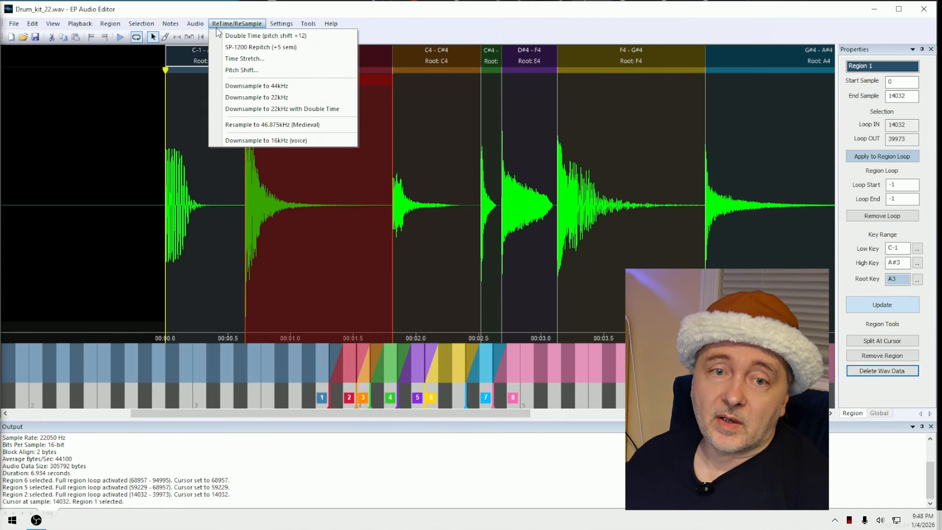
pyautogui.press('Escape')
pyautogui.click(170, 24)
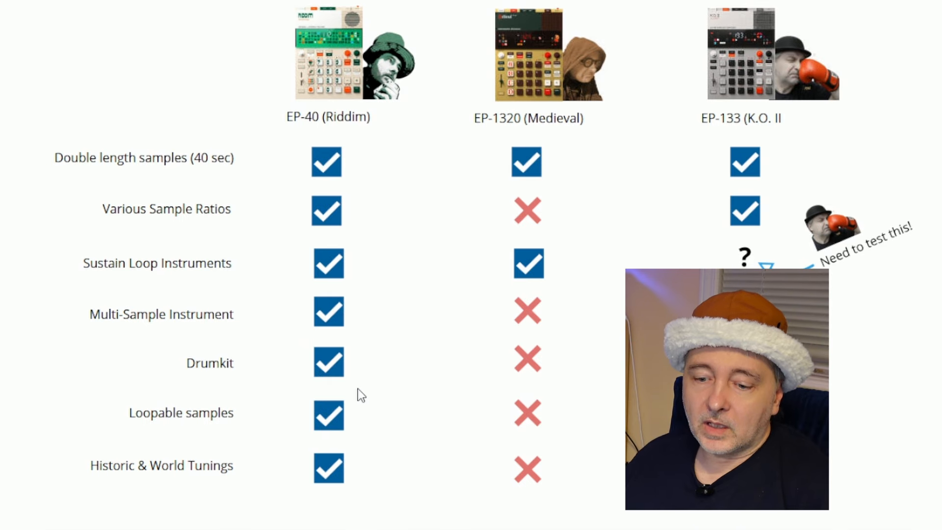
# Step: On the EP Audio Editor web page, review the device comparison table, the PDF guide and the PRO version's key features
pyautogui.scroll(-5, 356, 390)
pyautogui.scroll(-9, 356, 392)
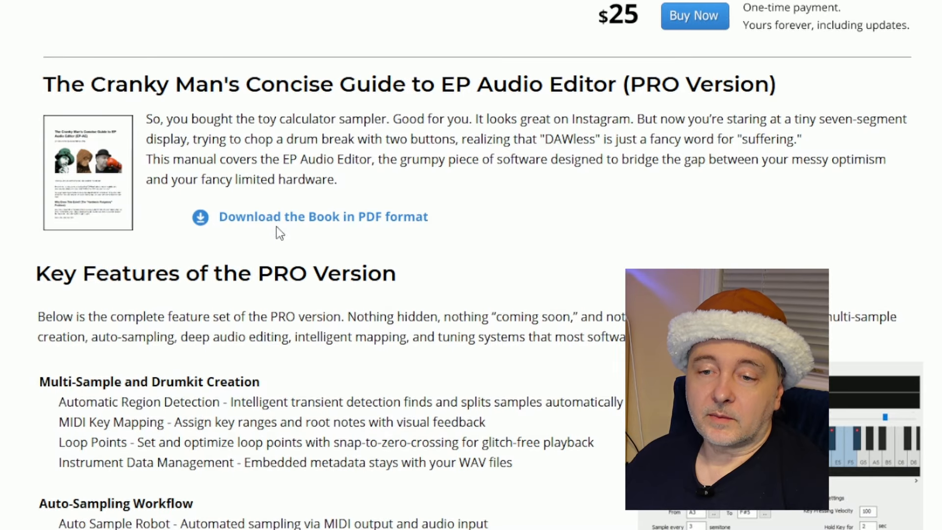